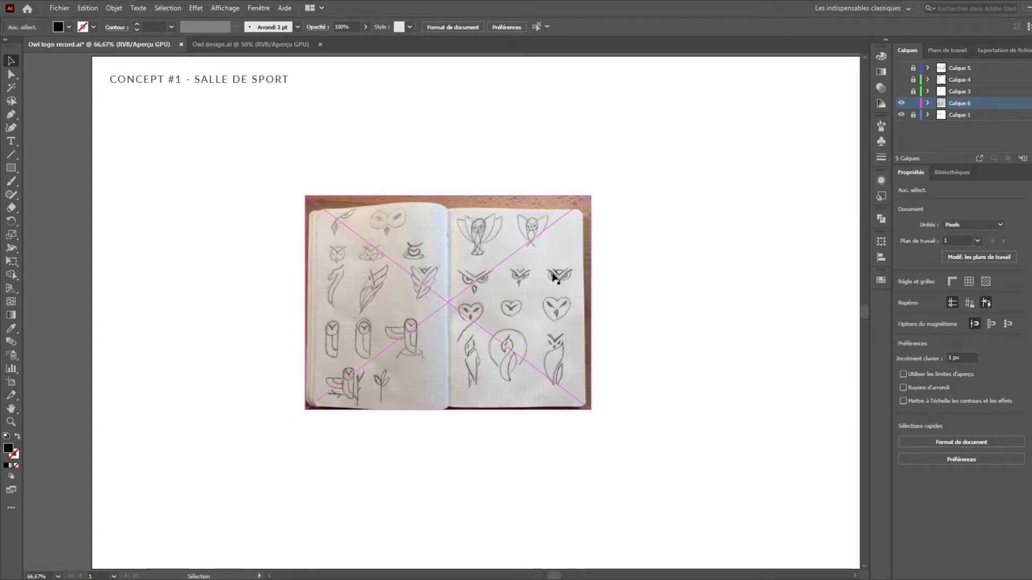
- Crop the sketchbook photo to the owl-eyes sketch using a clipping mask from a rectangle about 88 × 63 px
scroll(553, 275, "up", 1)
scroll(597, 315, "down", 2)
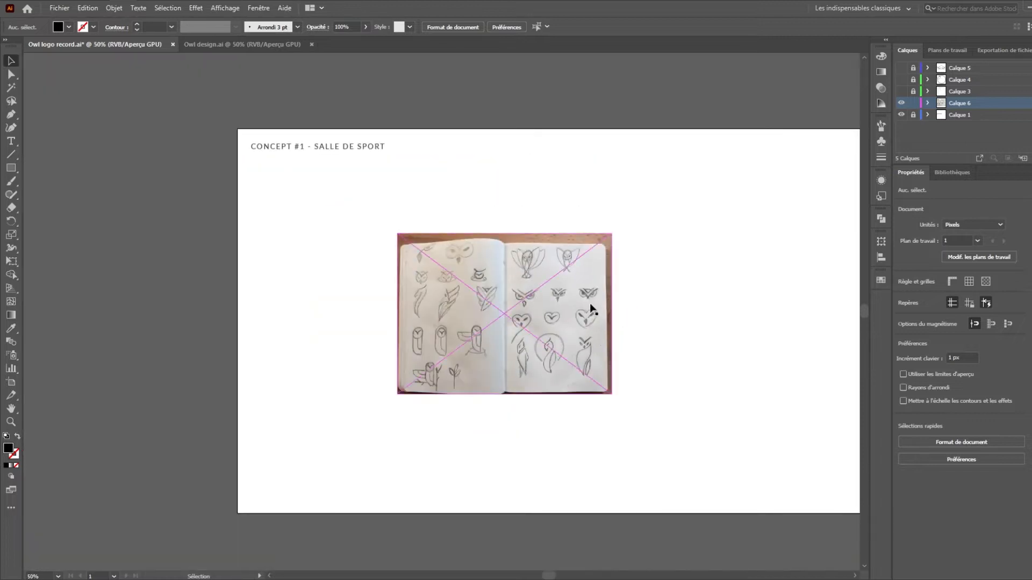
scroll(624, 319, "up", 2)
key("m")
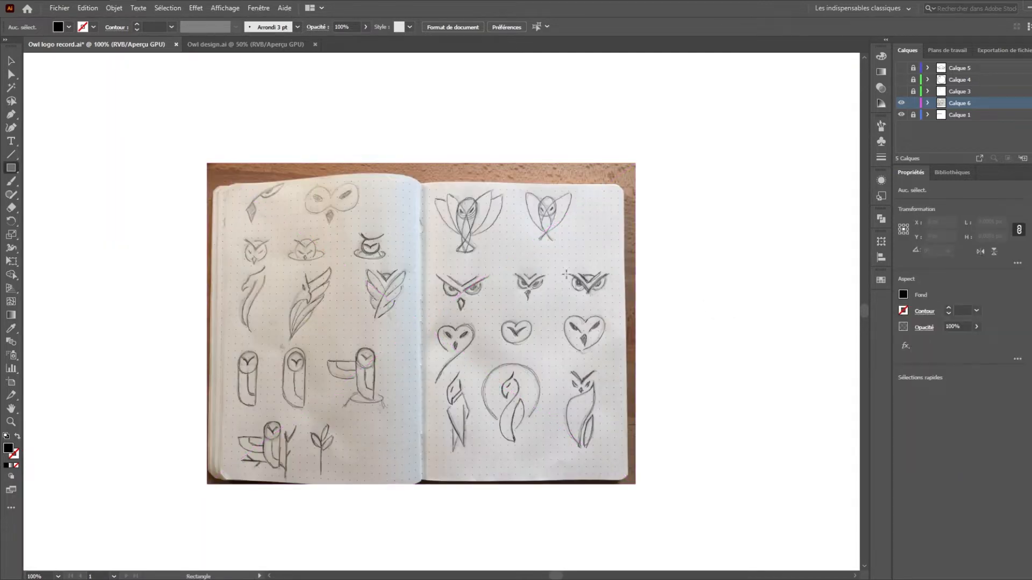
left_click_drag(557, 261, 619, 306)
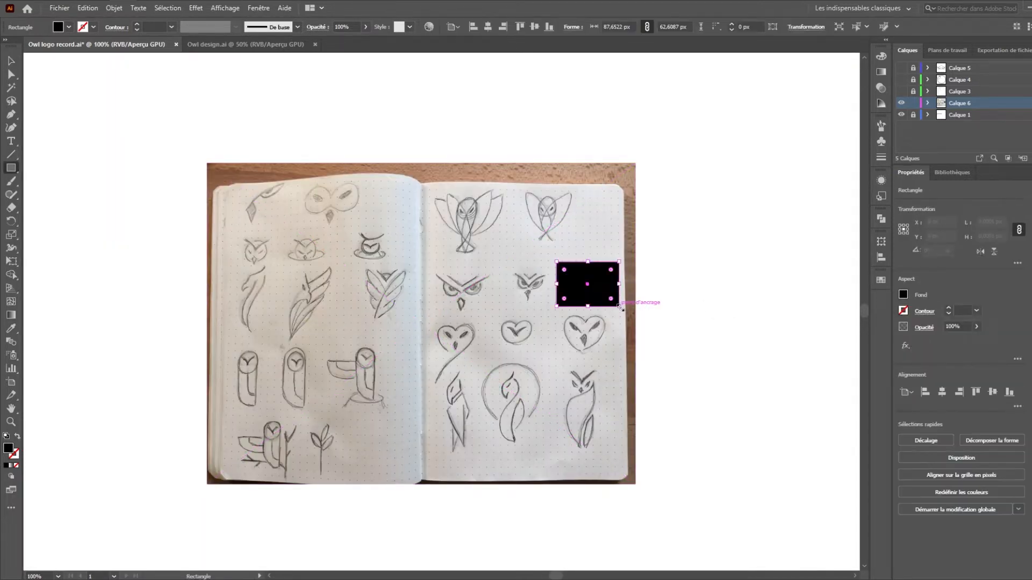
key("v")
mouse_move(680, 224)
left_mouse_down()
mouse_move(553, 357)
mouse_move(570, 344)
left_mouse_up()
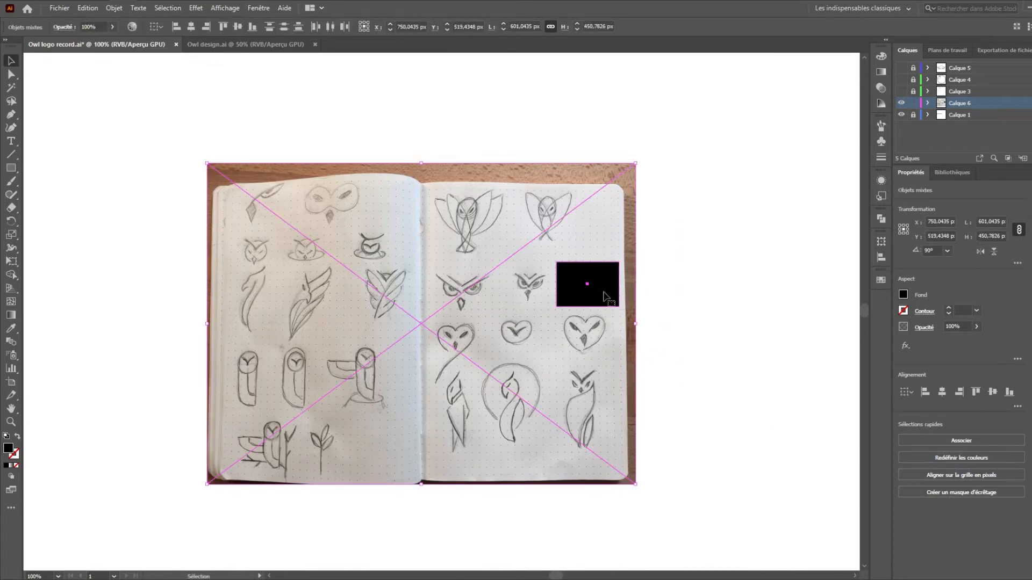
left_click(947, 494)
left_click(699, 355)
- Enlarge the masked owl-eyes sketch several times and position it near the middle of the artboard
scroll(620, 308, "down", 2)
left_click(620, 308)
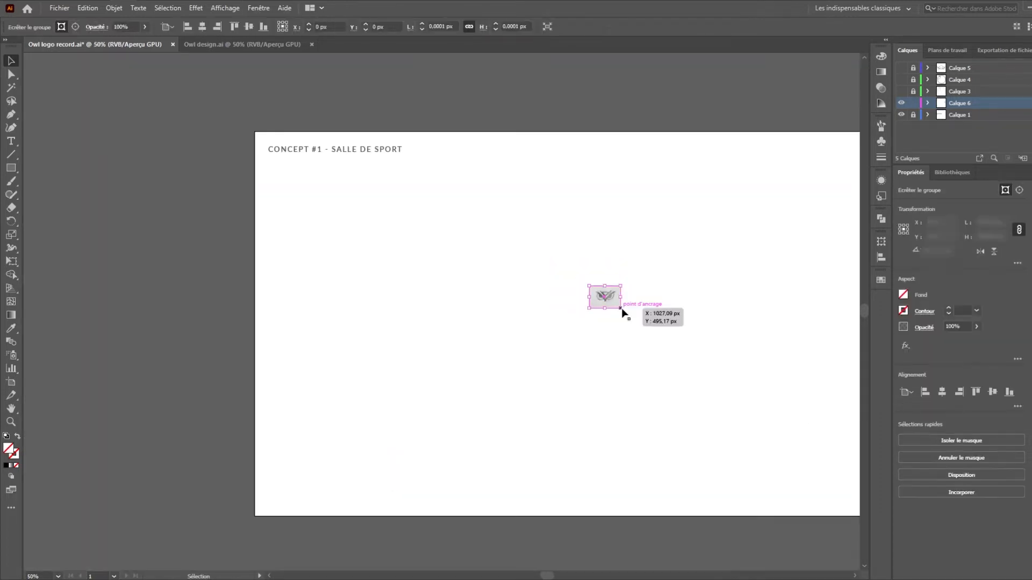
left_click_drag(622, 310, 722, 427)
left_click_drag(671, 310, 627, 341)
left_click(762, 407)
left_click_drag(728, 330, 662, 318)
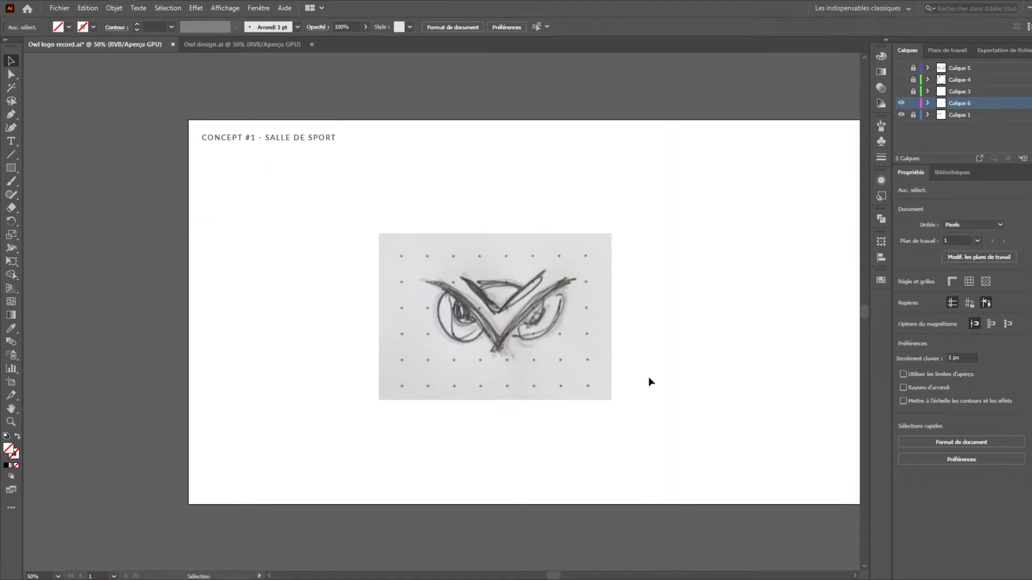
- Turn on image dimming for layer Calque 6 and lock that layer
double_click(1026, 106)
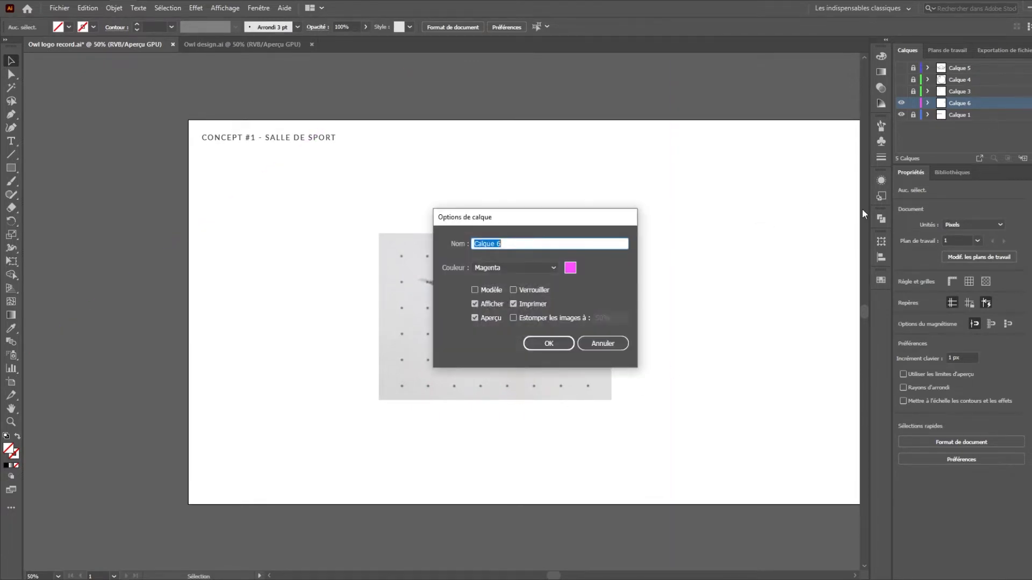
left_click(547, 318)
left_click(547, 348)
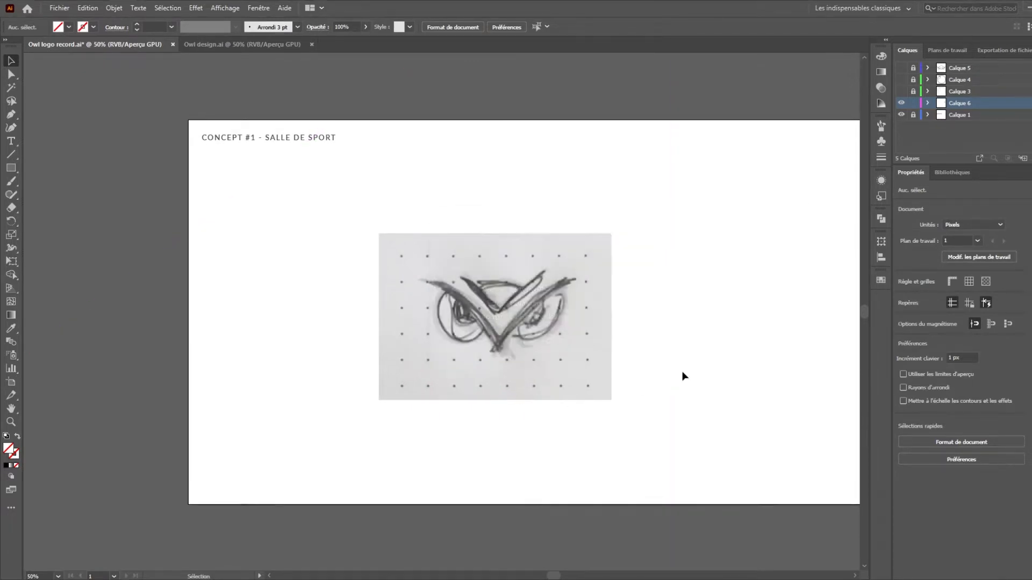
left_click(913, 104)
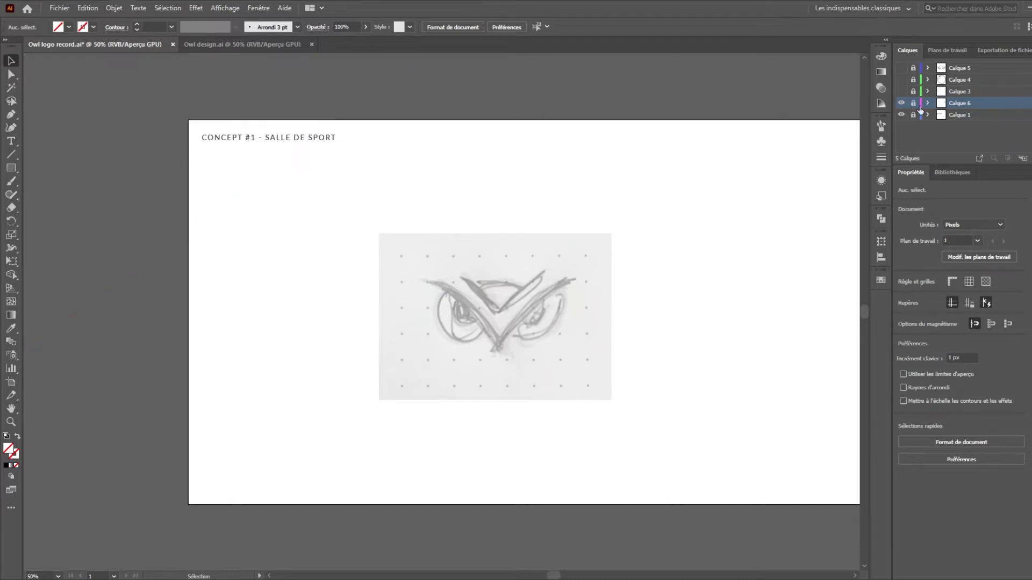
- Add a new layer above Calque 6 and draw a large unfilled circle on it with a 1 pt outline
key("ctrl+l")
key("l")
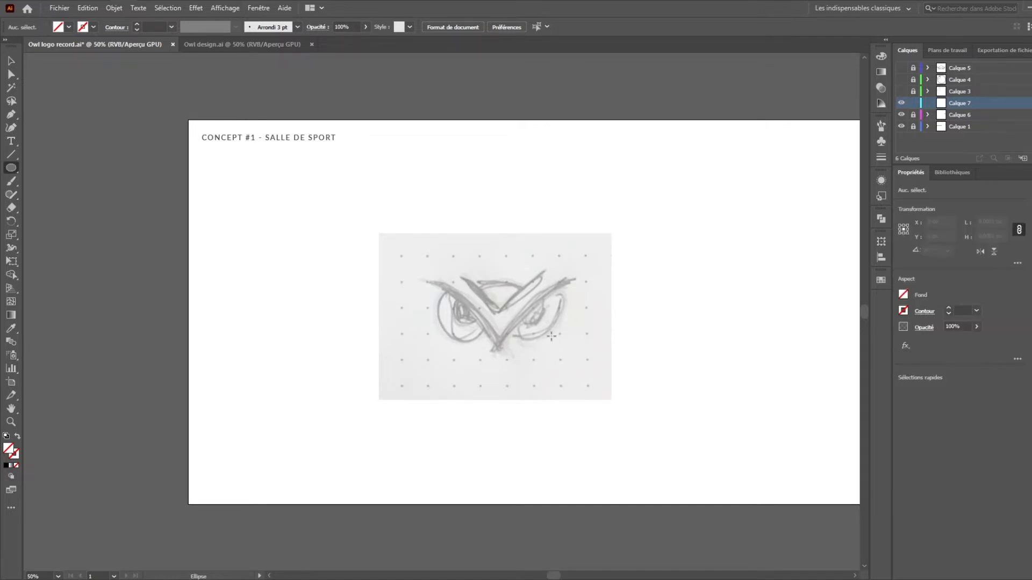
scroll(504, 383, "up", 1)
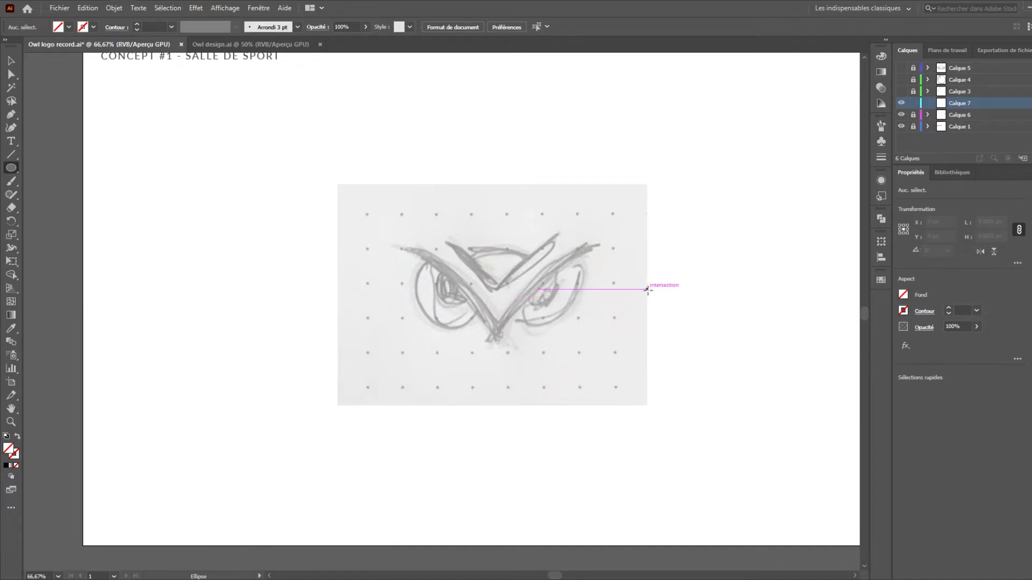
left_click_drag(587, 355, 760, 528)
key("v")
left_click(158, 28)
type("1")
key("Return")
- Fit the large circle to the sketch's right brow stroke, with a diameter of about 1084 px
left_click(622, 201)
left_click_drag(519, 195, 495, 209)
scroll(592, 264, "down", 2)
left_click_drag(540, 243, 571, 269)
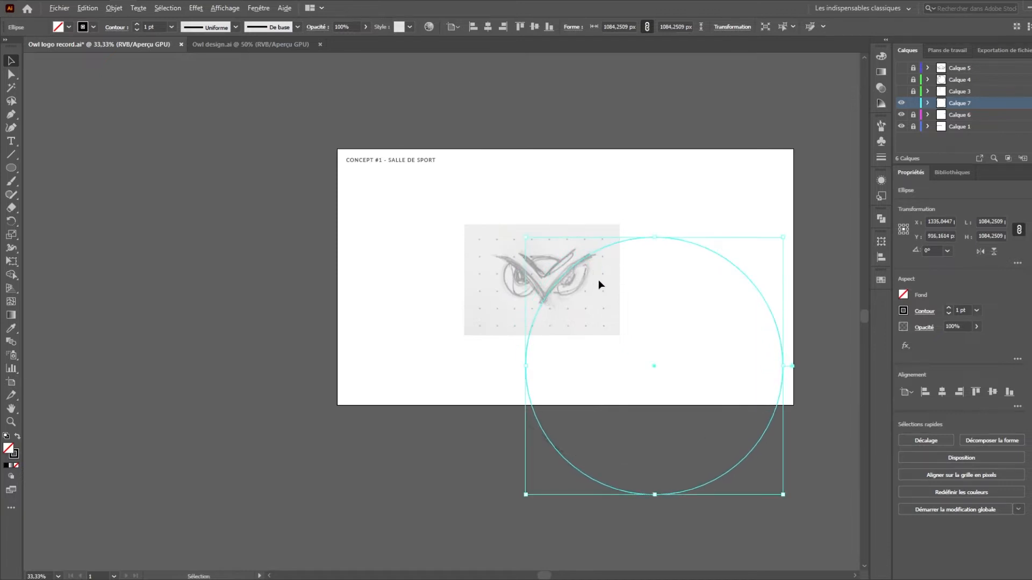
scroll(598, 283, "up", 4)
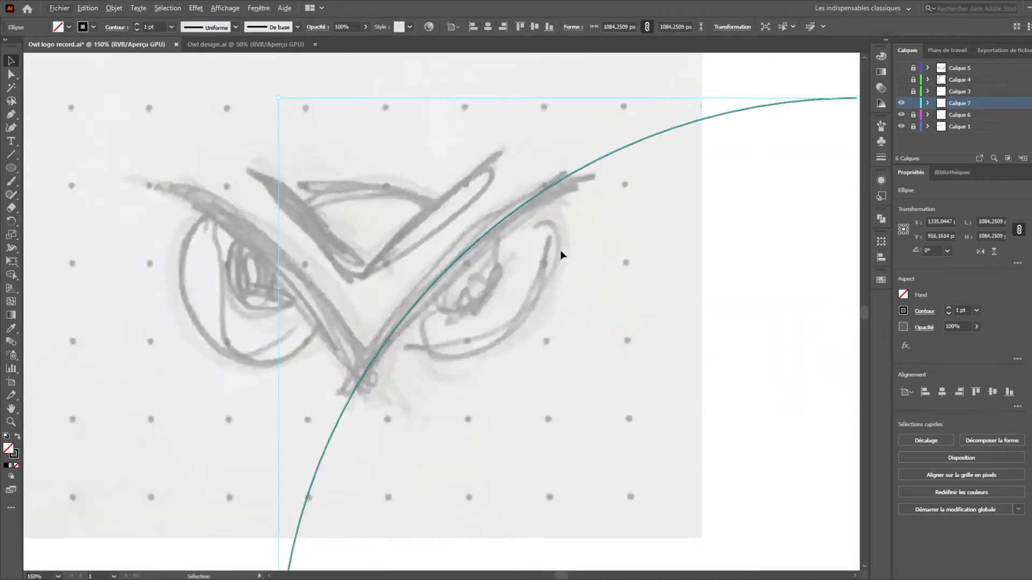
scroll(560, 250, "down", 2)
left_click(639, 341)
- Draw a circle about 192 px in diameter and fit it to the lower outline of the right eye
key("l")
mouse_move(536, 253)
left_mouse_down()
mouse_move(585, 285)
mouse_move(542, 283)
left_mouse_up()
key("v")
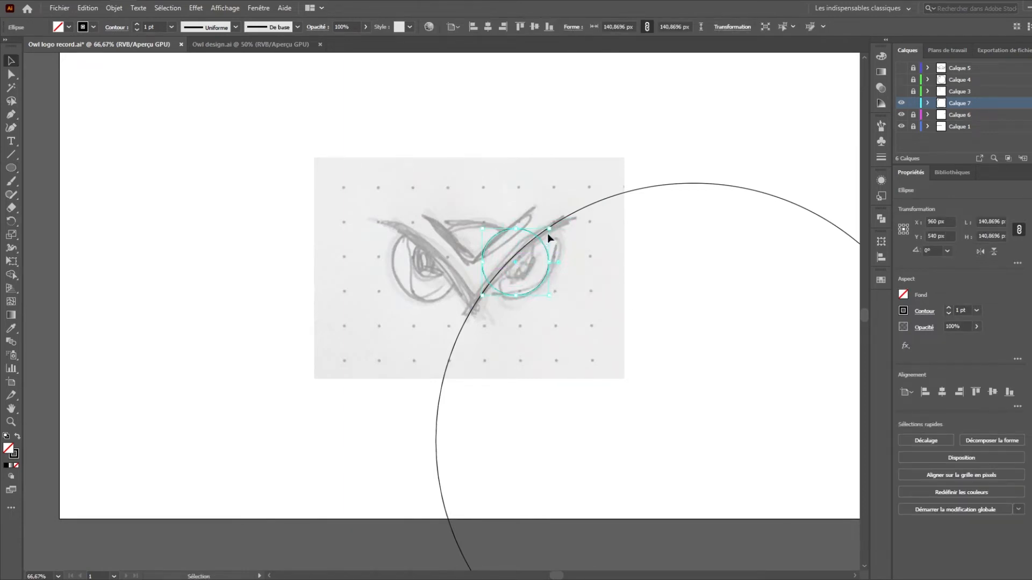
left_click_drag(549, 228, 565, 211)
left_click_drag(555, 279, 546, 279)
left_click_drag(559, 213, 565, 207)
left_click_drag(552, 278, 547, 279)
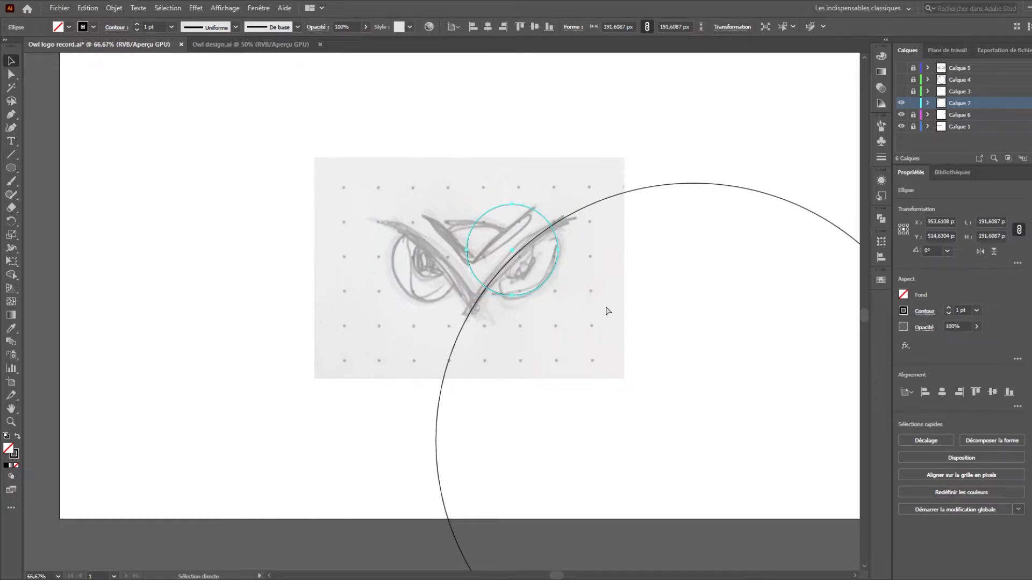
- Create a smaller concentric copy of the eye circle for the pupil, about 101 px in diameter
key("v")
left_click_drag(557, 204, 537, 225)
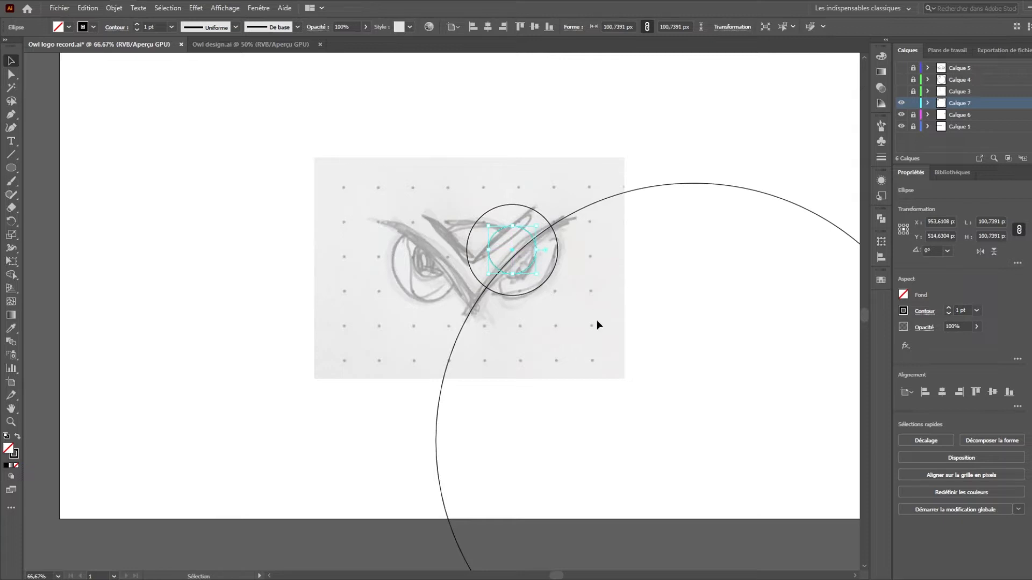
left_click(605, 324)
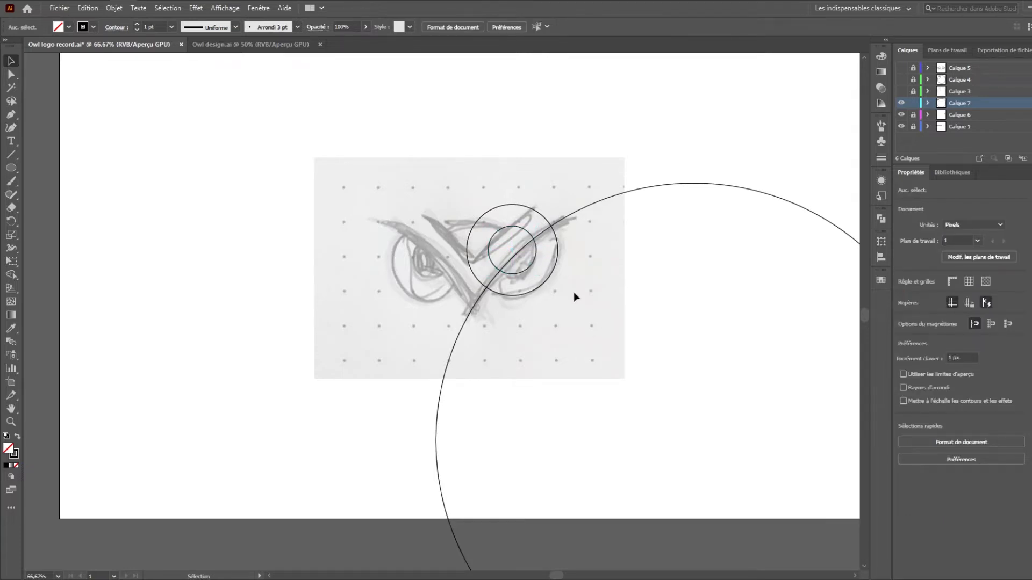
- Move both eye circles together so their shared centre lies on the large brow circle
left_click_drag(527, 256, 527, 258)
scroll(528, 273, "up", 1)
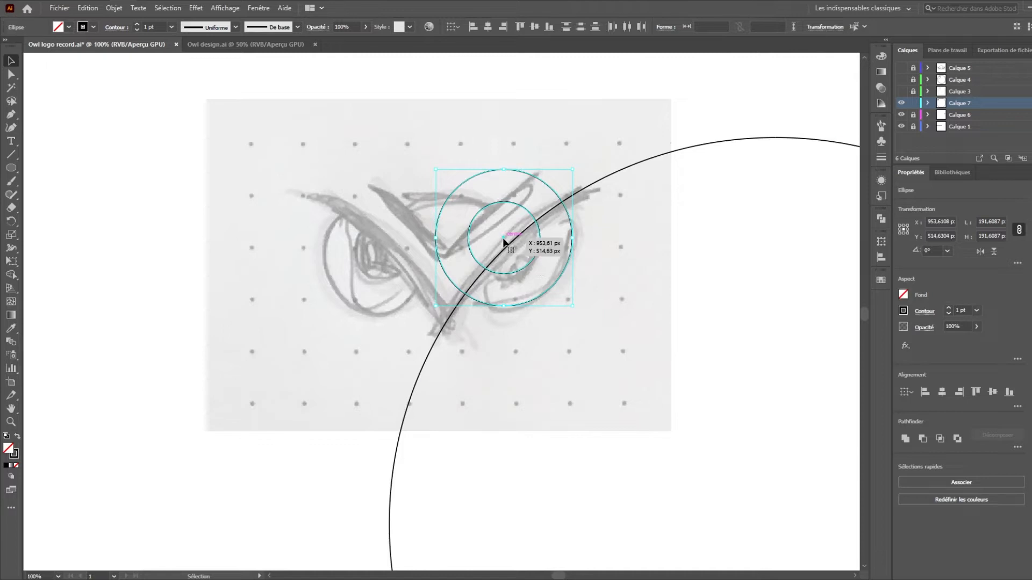
left_click_drag(528, 263, 540, 266)
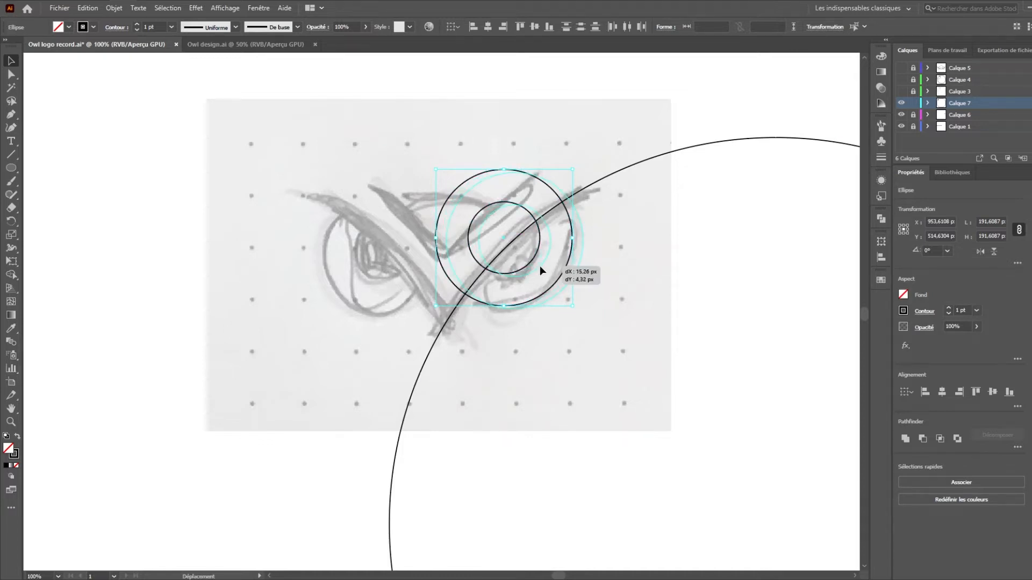
scroll(513, 239, "up", 3)
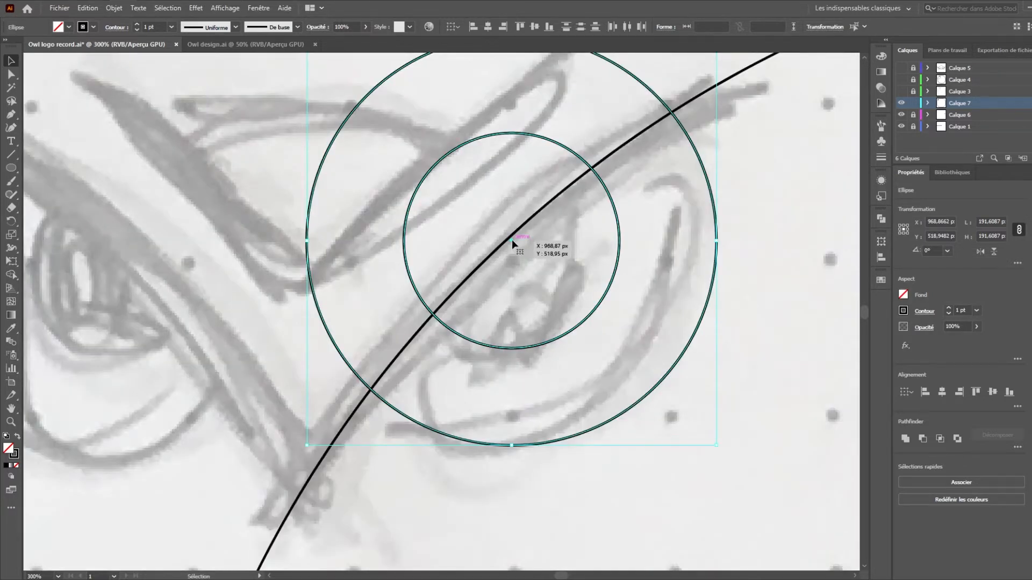
key("Up")
key("Up")
key("Right")
key("Up")
scroll(665, 302, "down", 2)
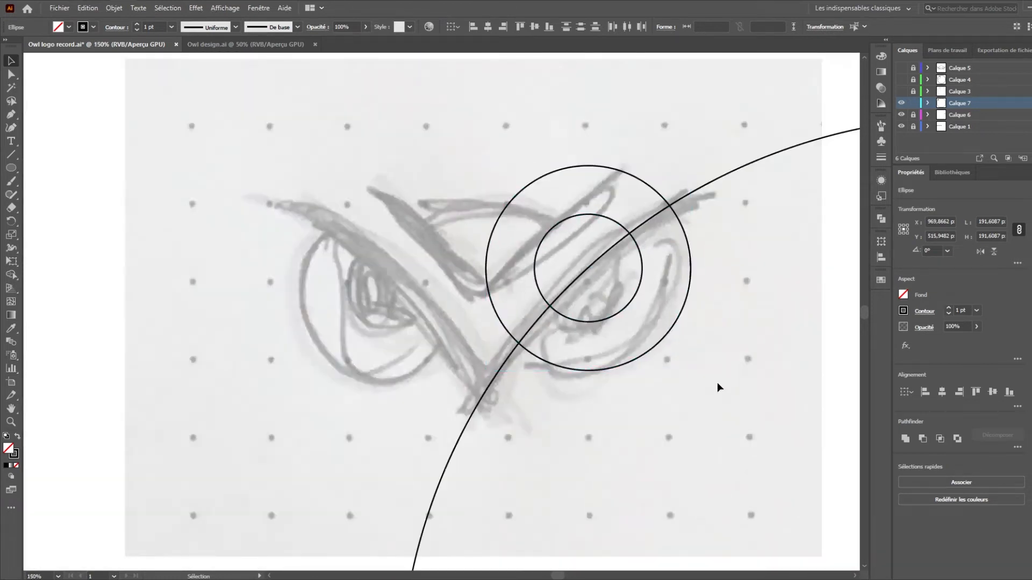
left_click(717, 379)
- Draw a rectangle about 223 × 365 px over the left eye, with its right edge on the beak's centre line
scroll(716, 352, "down", 2)
left_click_drag(717, 352, 582, 316)
scroll(524, 337, "up", 2)
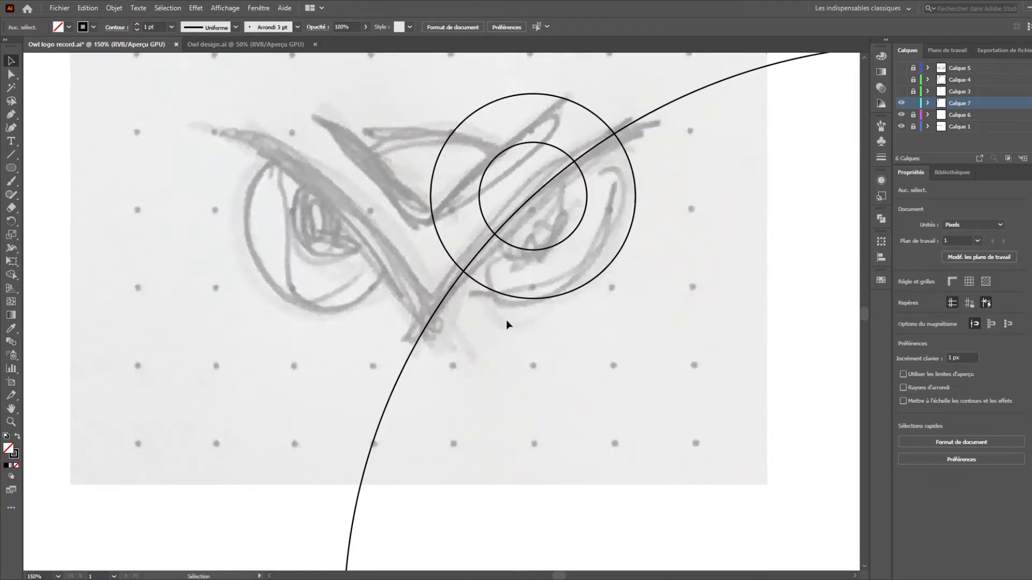
scroll(554, 353, "down", 2)
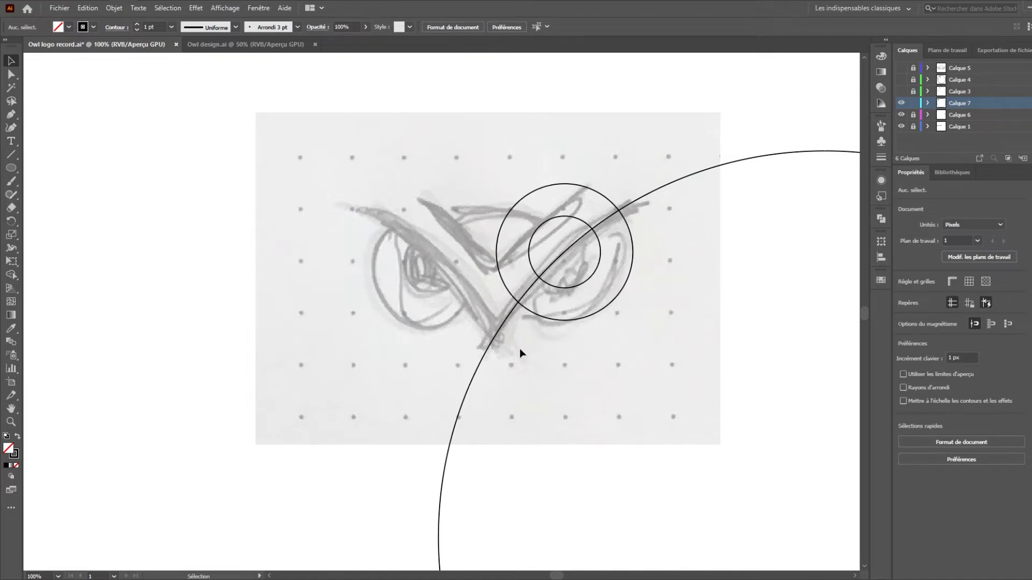
key("m")
left_click_drag(496, 368, 337, 108)
key("v")
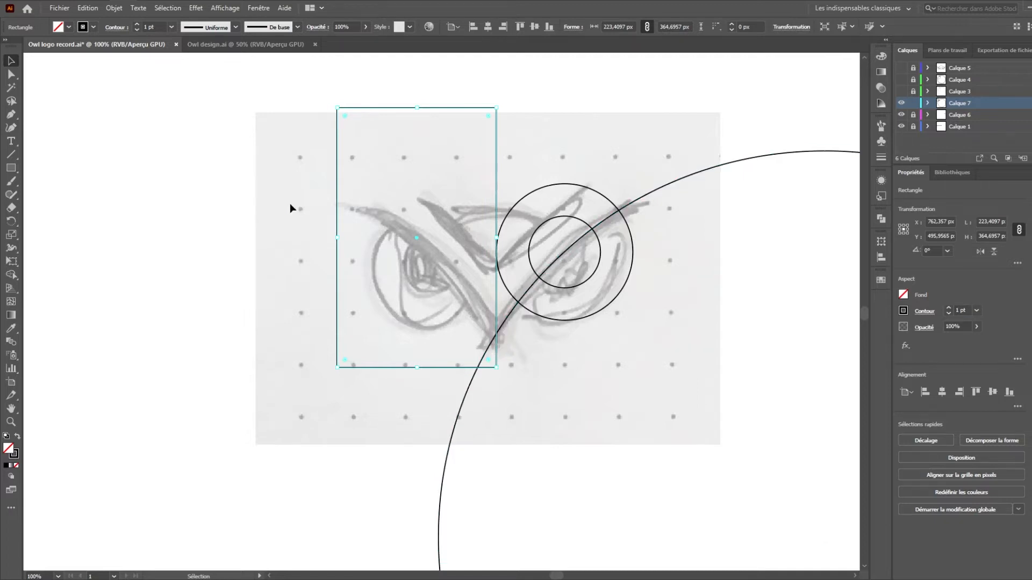
- Shift the two concentric eye circles up and right along the brow arc, away from the rectangle's edge
left_click(585, 318)
left_click(576, 287, "shift")
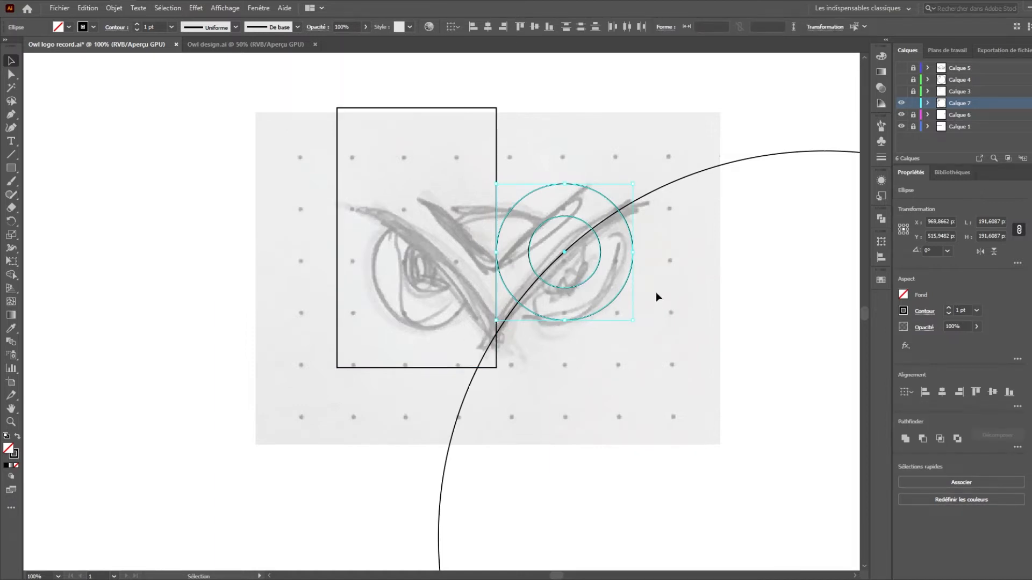
left_click(637, 335)
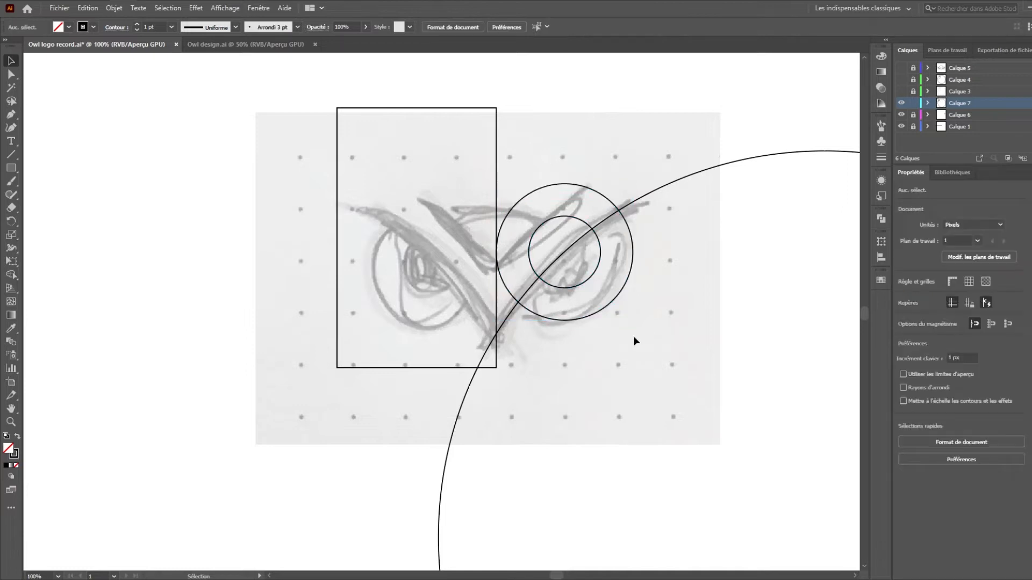
left_click_drag(626, 309, 592, 275)
key("shift+Up")
key("shift+Right")
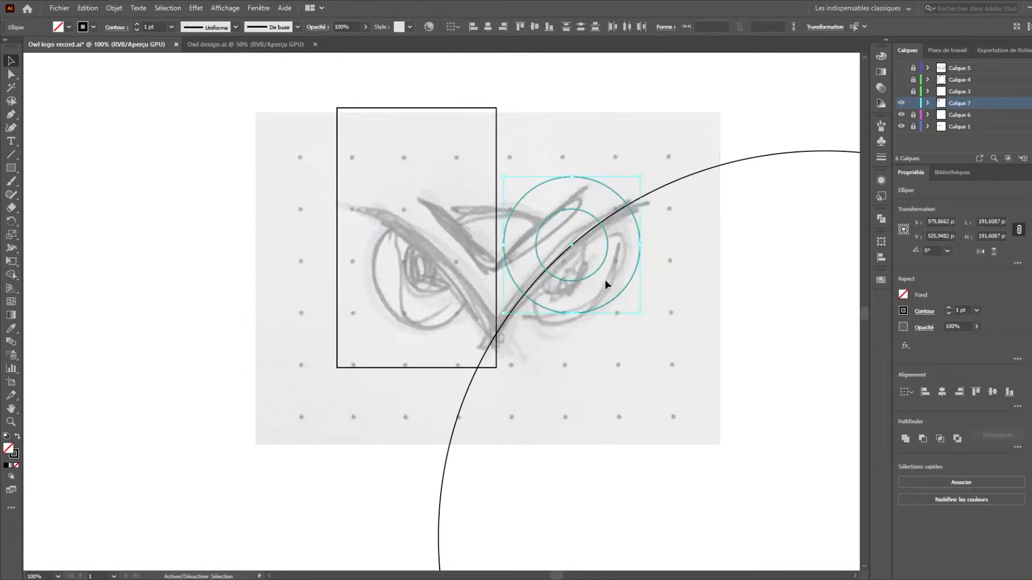
key("shift+Right")
key("shift+Up")
key("shift+Right")
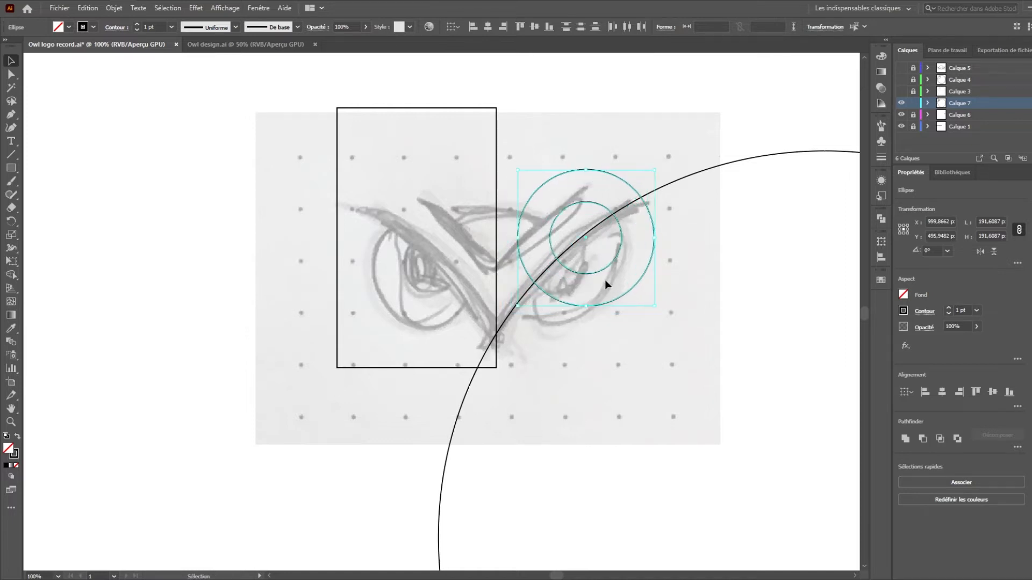
key("shift+Left")
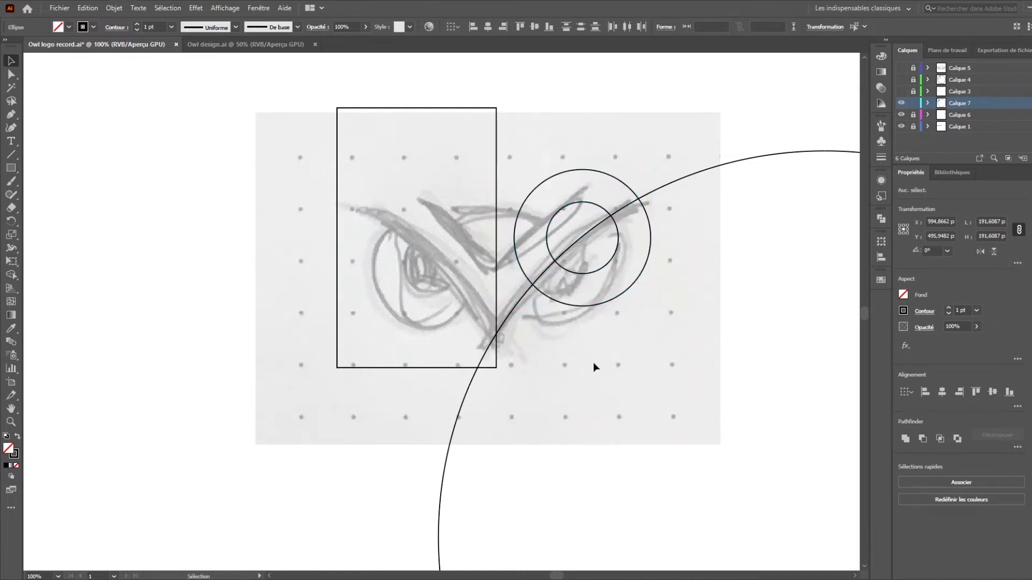
left_click(593, 363)
- Duplicate the large brow circle in place and enlarge the copy concentrically to follow the sketch's upper brow stroke
left_click(519, 306)
key("a")
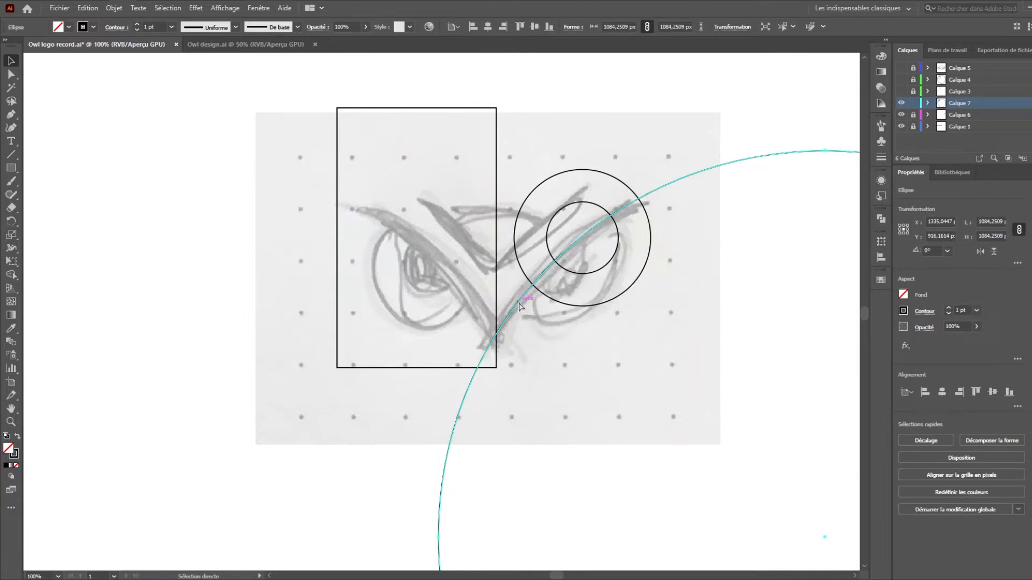
key("ctrl+c")
key("ctrl+v")
key("ctrl+z")
key("ctrl+f")
key("v")
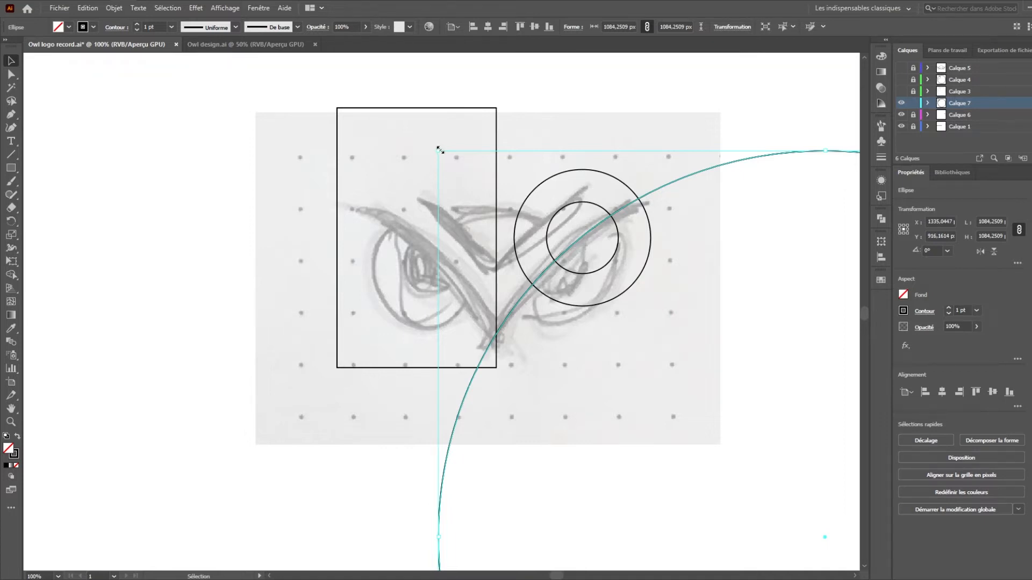
left_click_drag(439, 150, 400, 112)
left_click(626, 137)
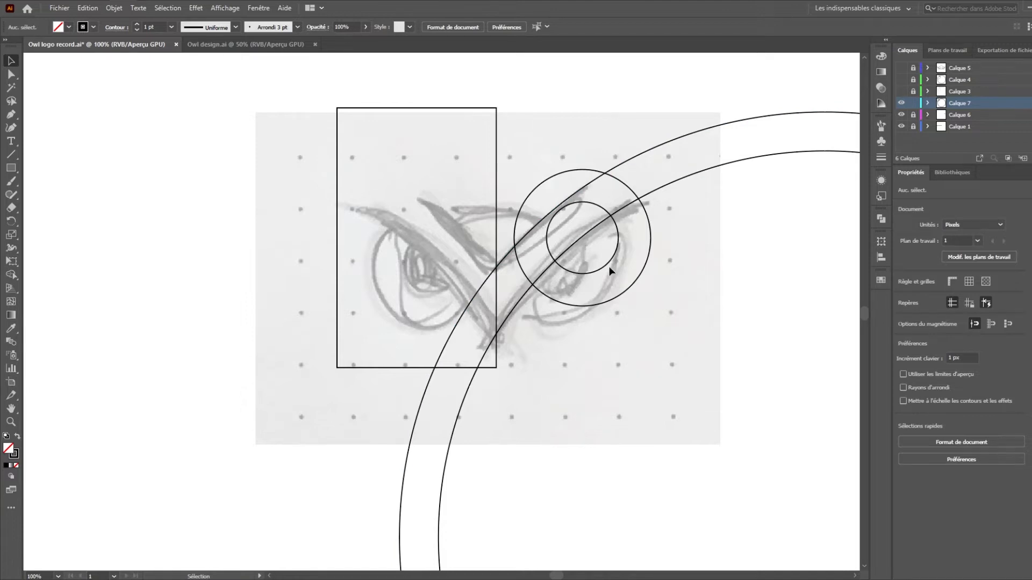
- Draw a circle about 461 px in diameter centred where the inner brow circle crosses the rectangle's right edge
key("l")
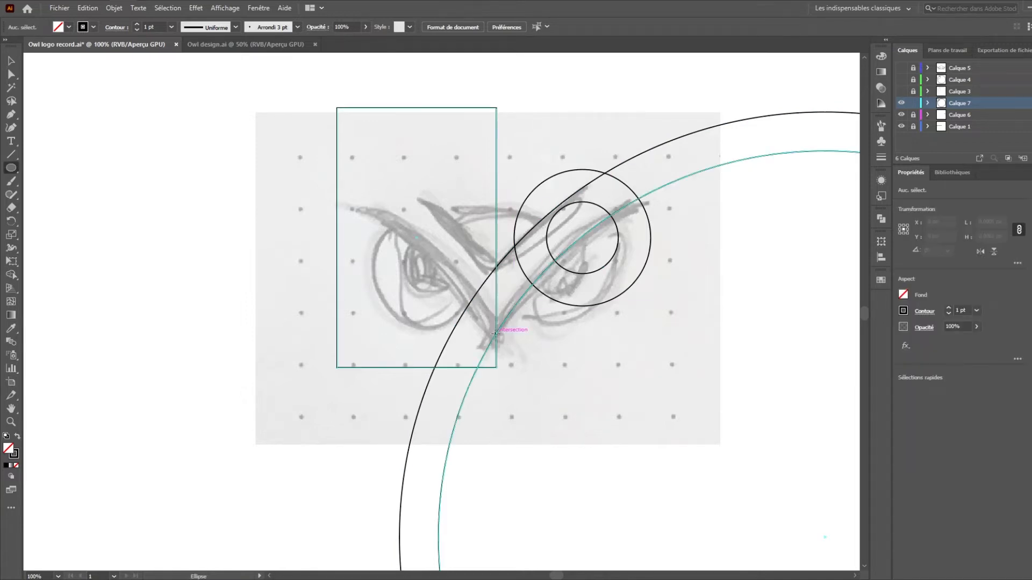
mouse_move(496, 333)
left_mouse_down()
mouse_move(561, 447)
mouse_move(612, 496)
mouse_move(589, 455)
mouse_move(614, 498)
left_mouse_up()
key("v")
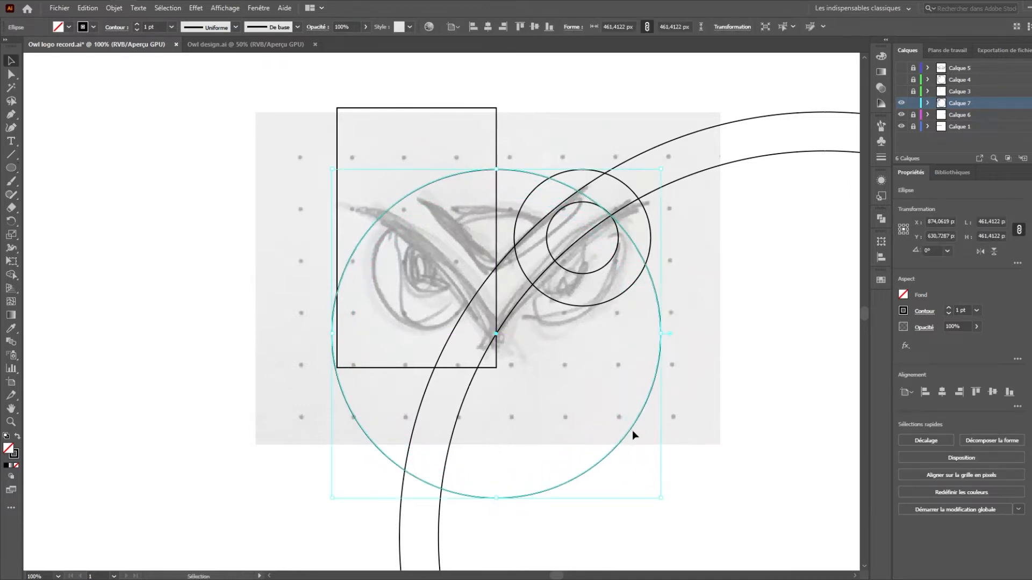
left_click(728, 244)
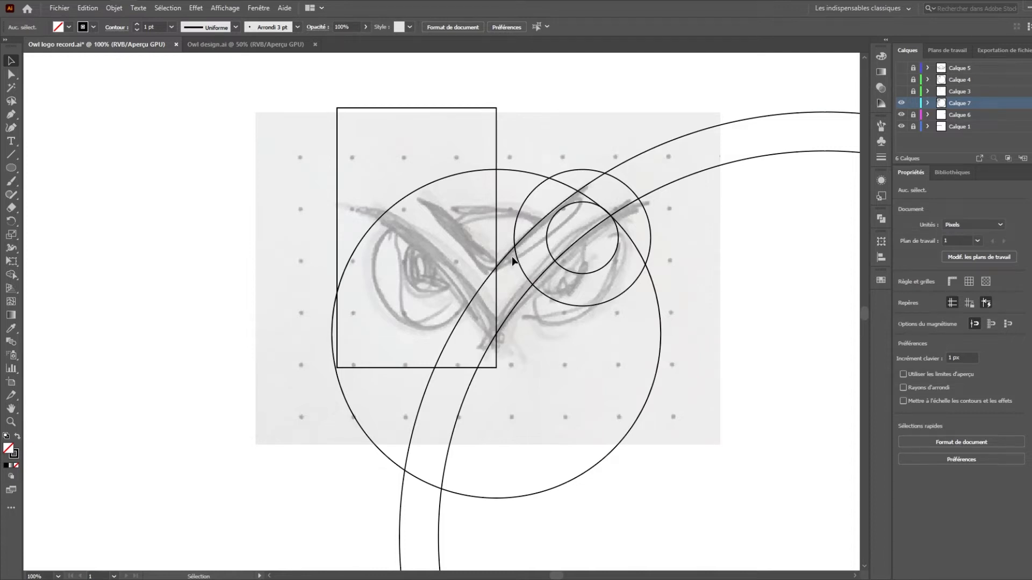
- Select all the circles and the rectangle and remove the surplus regions outside the right brow, forehead and eye with Shape Builder
left_click_drag(706, 337, 663, 328)
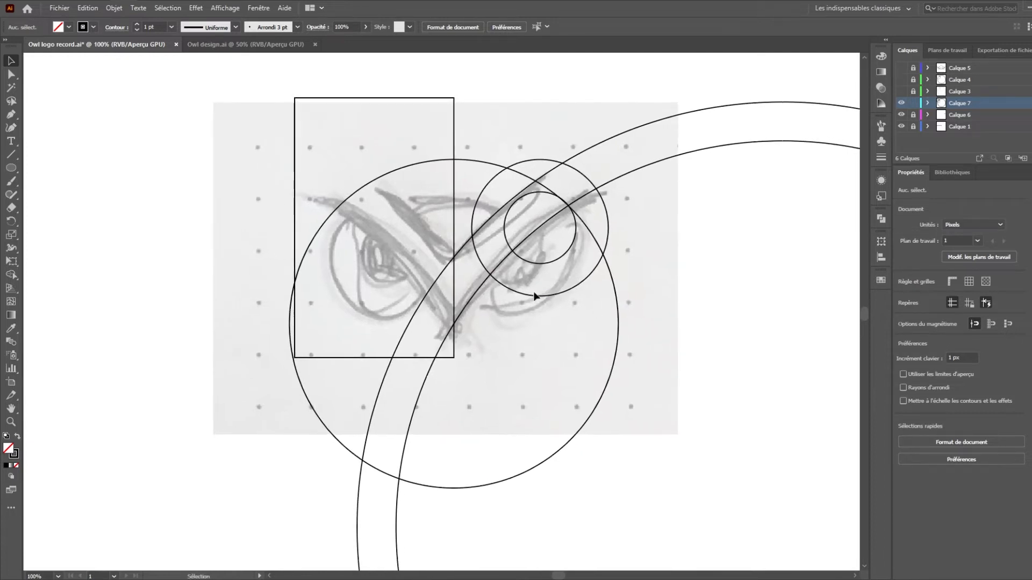
scroll(535, 292, "down", 1)
left_click_drag(289, 110, 690, 462)
key("shift+m")
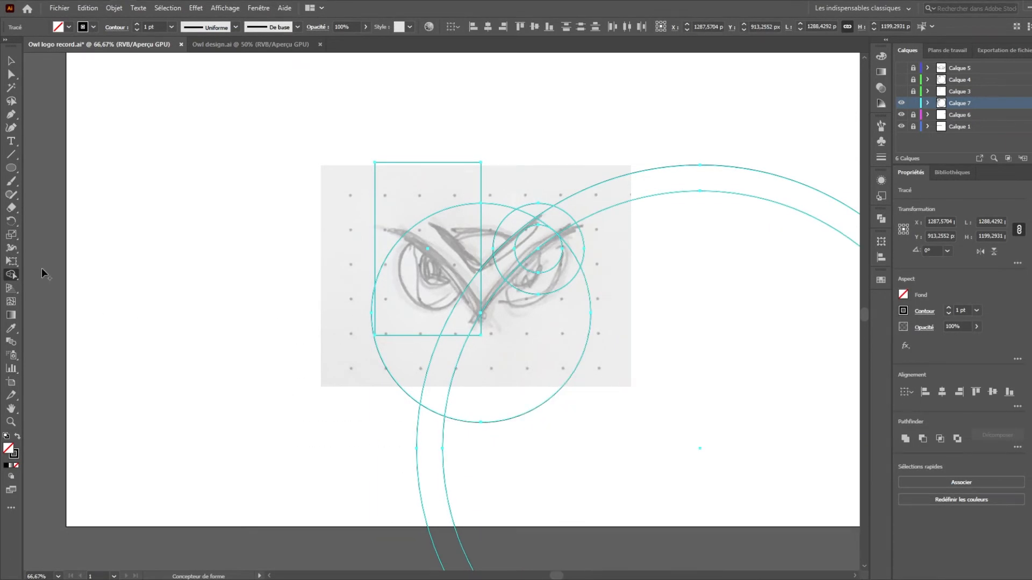
scroll(564, 288, "up", 1)
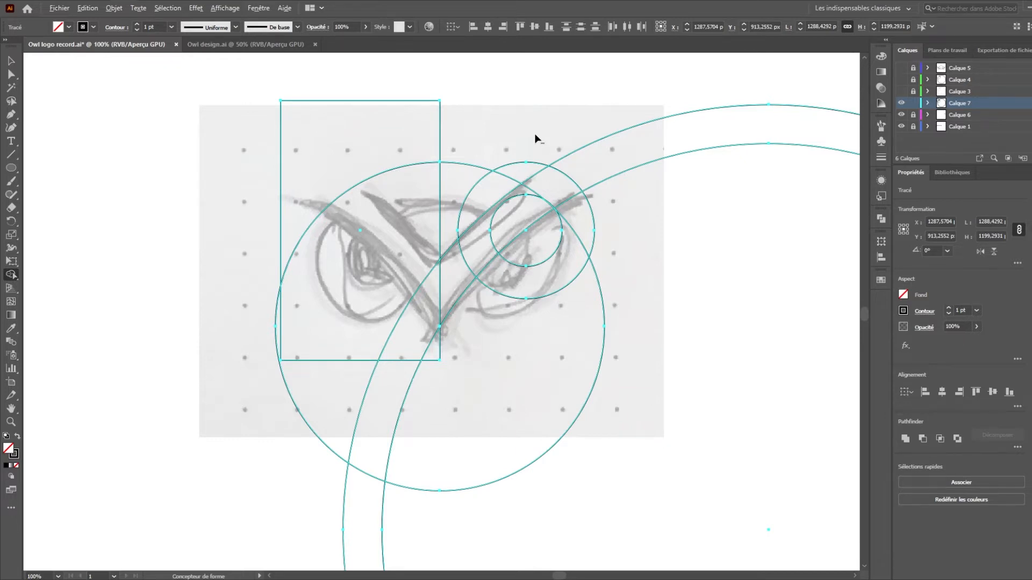
mouse_move(535, 135)
left_mouse_down()
mouse_move(477, 202)
mouse_move(465, 184)
left_mouse_up()
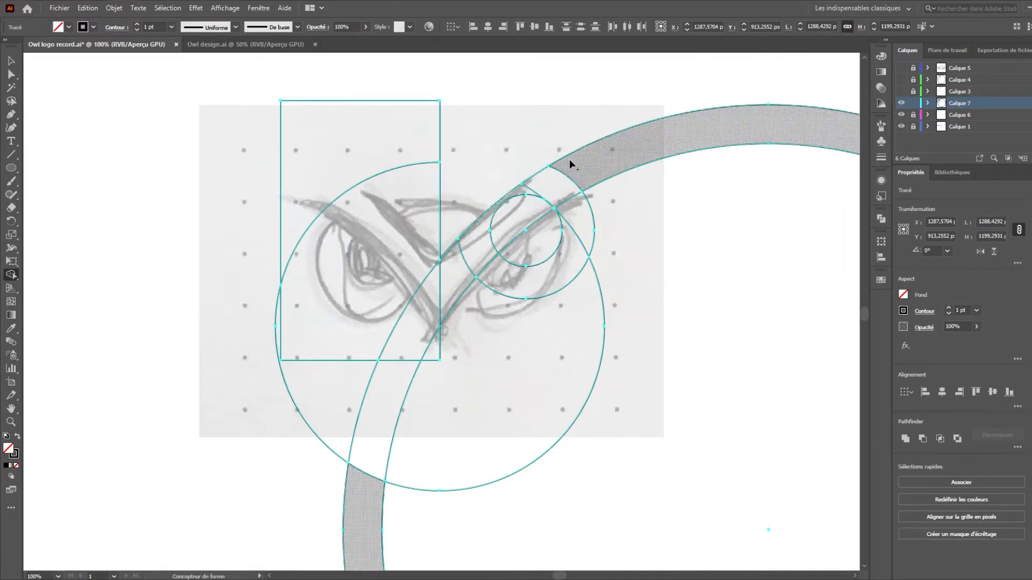
left_click(467, 185, "alt")
mouse_move(456, 131)
left_mouse_down()
mouse_move(370, 210)
mouse_move(432, 352)
left_mouse_up()
left_click_drag(469, 254, 460, 267)
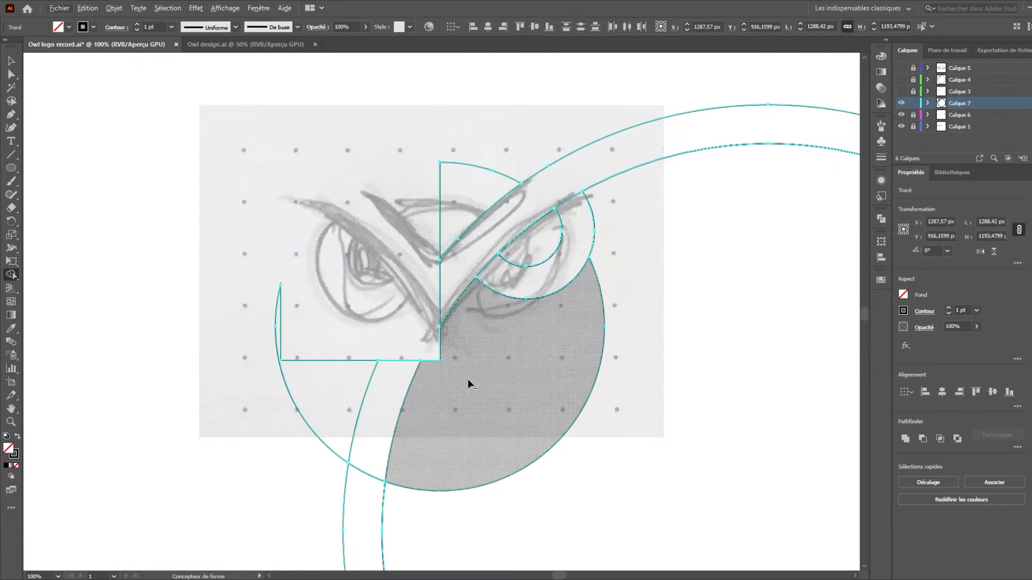
left_click_drag(432, 353, 434, 354)
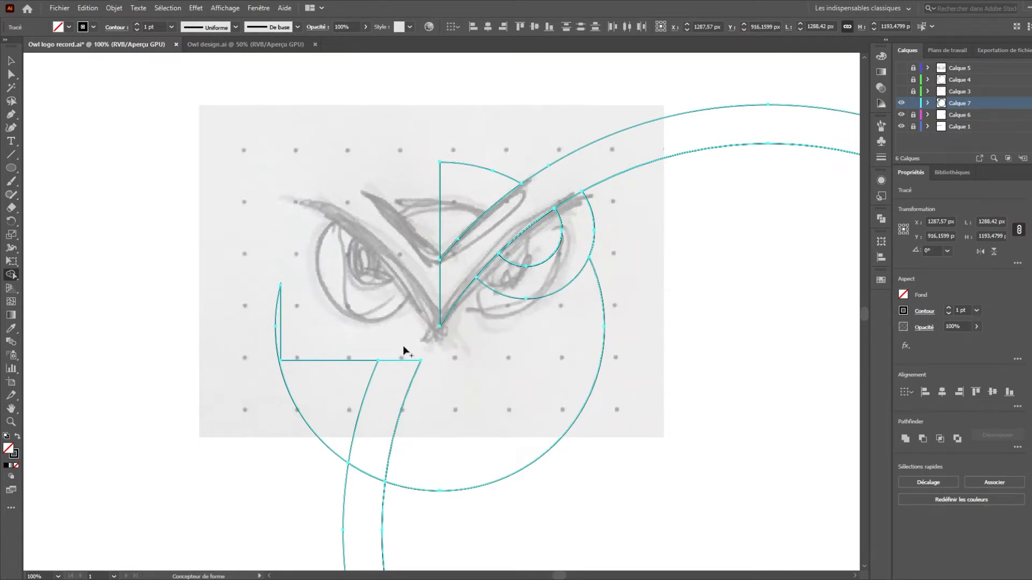
- Delete the leftover segments of the rectangle and of the circle centred on the beak
key("a")
left_click_drag(244, 259, 426, 530)
key("Delete")
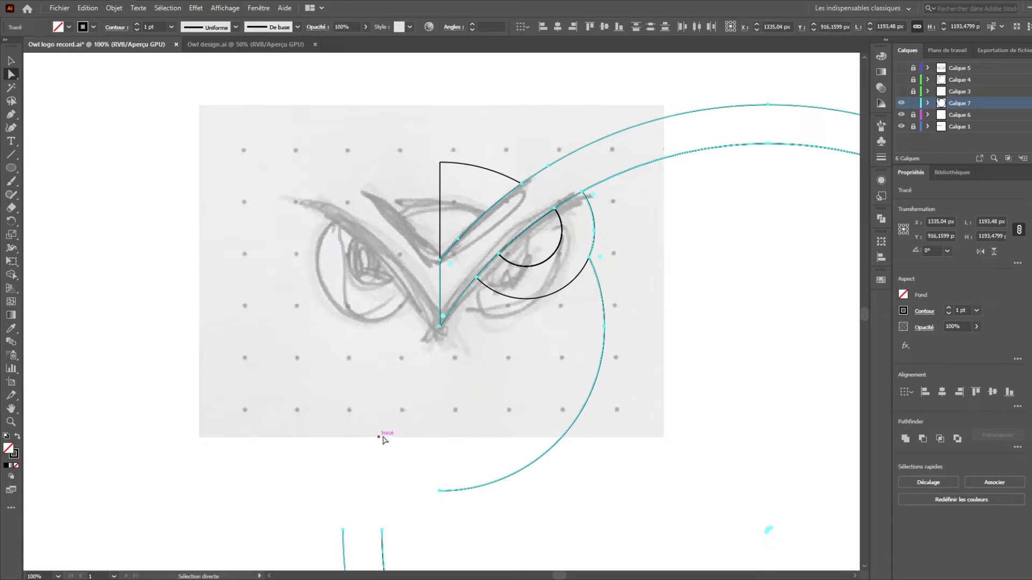
left_click_drag(419, 451, 502, 506)
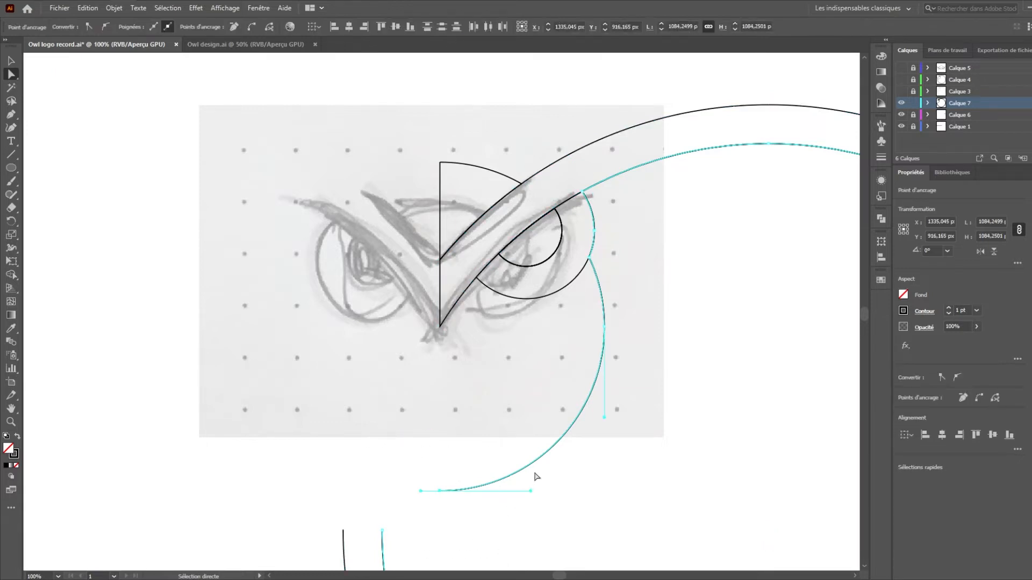
key("Delete")
left_click(604, 326)
key("Delete")
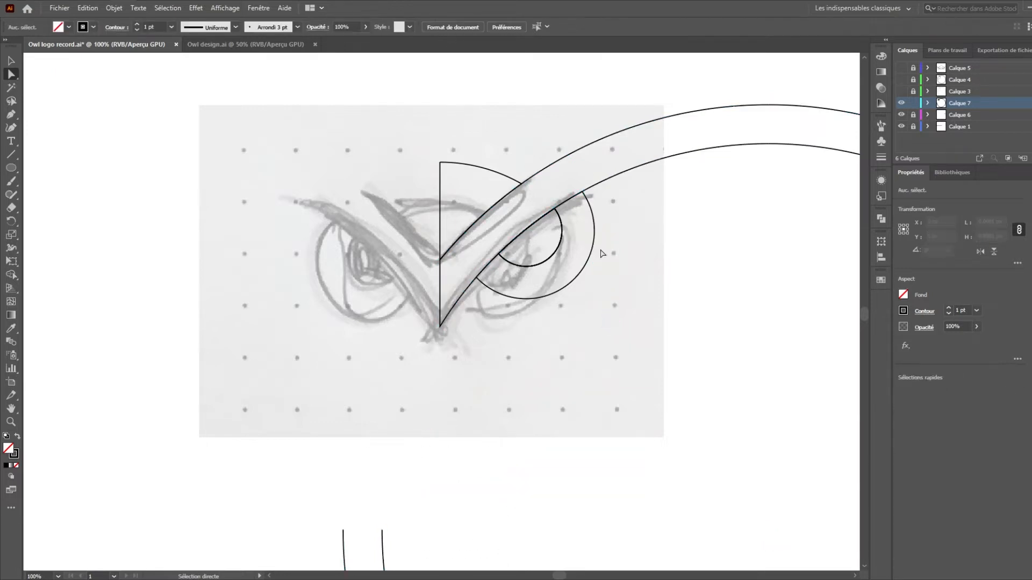
- Delete the outer and lower portions of the two large brow circles, keeping only their upper-left arcs
scroll(582, 352, "down", 2)
left_click_drag(623, 429, 546, 310)
left_click_drag(330, 254, 863, 571)
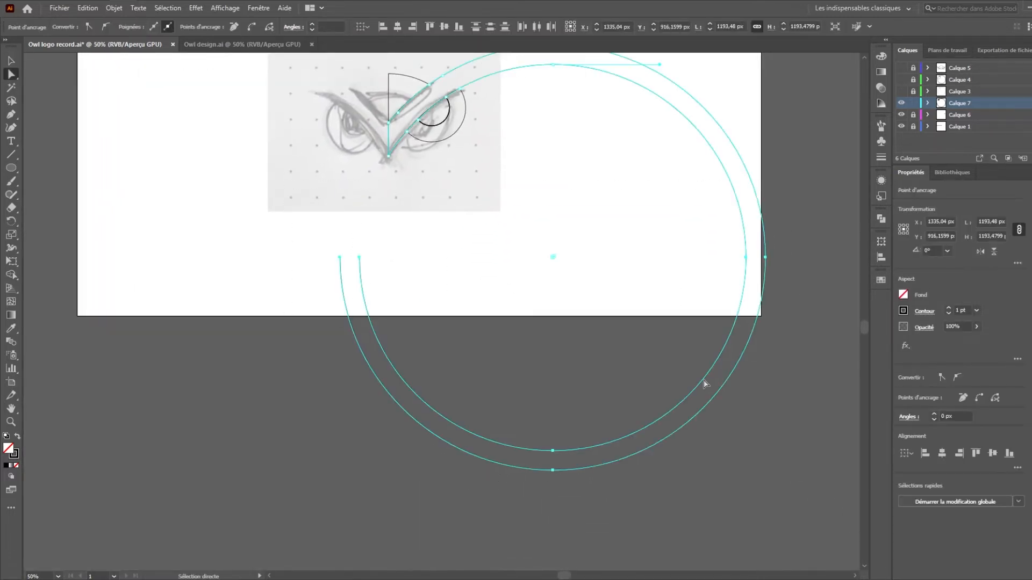
key("Delete")
left_click_drag(473, 159, 515, 286)
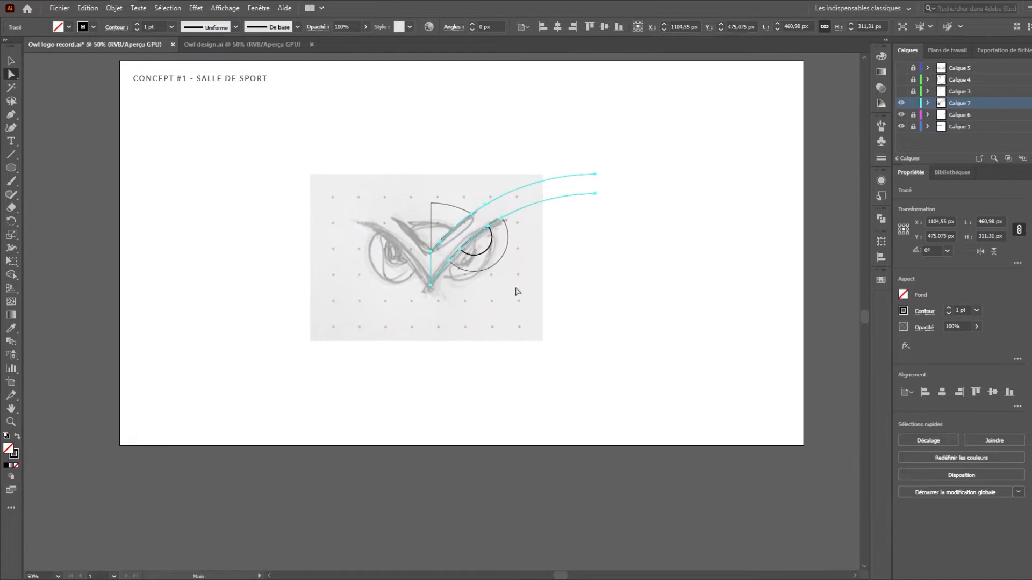
scroll(472, 233, "up", 2)
key("v")
left_click(574, 312)
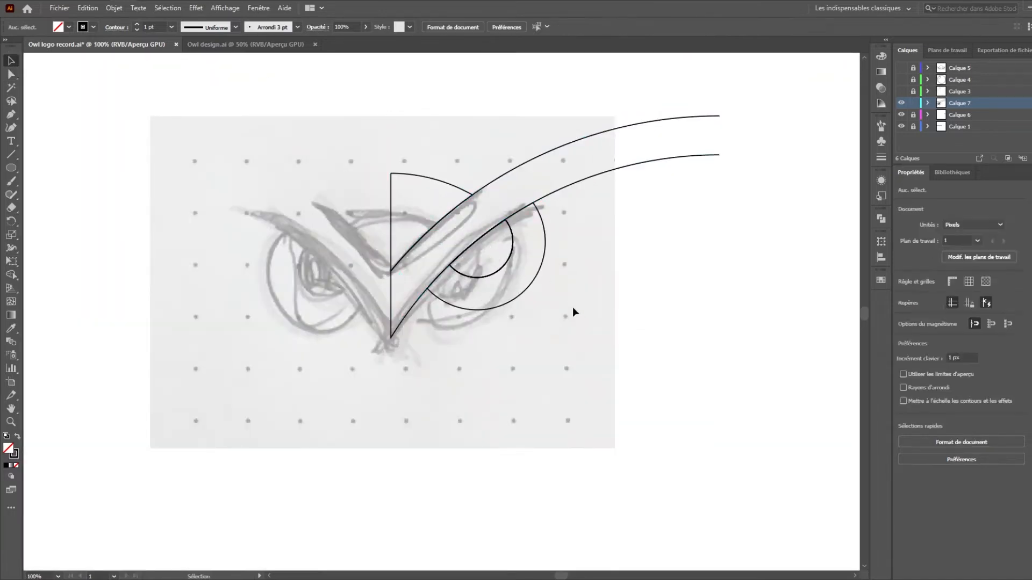
- Trim the upper brow arc by deleting its anchor points beyond the corner with the forehead curve
key("a")
left_click(720, 115)
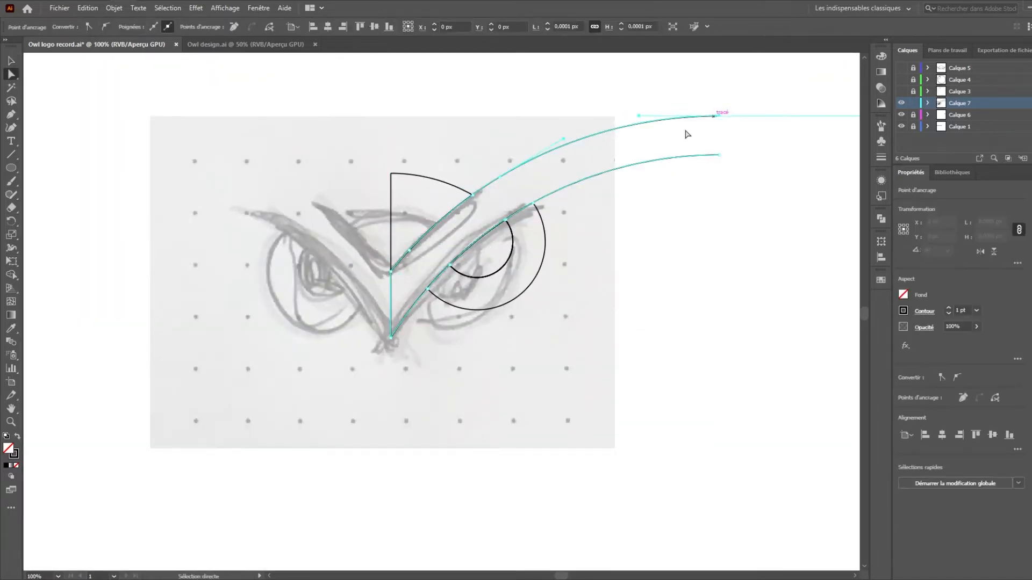
left_click(504, 177)
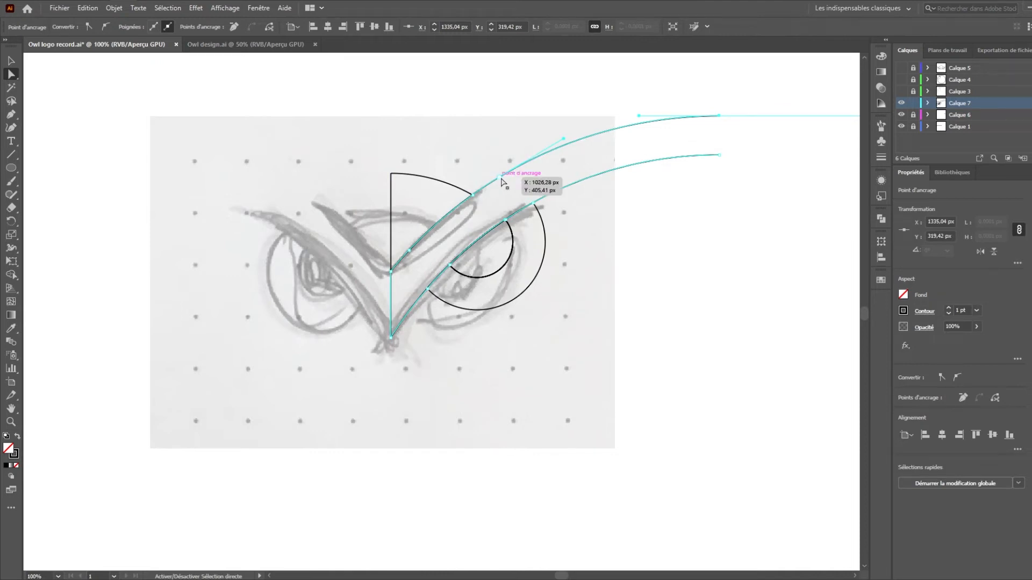
key("Delete")
key("v")
left_click(695, 265)
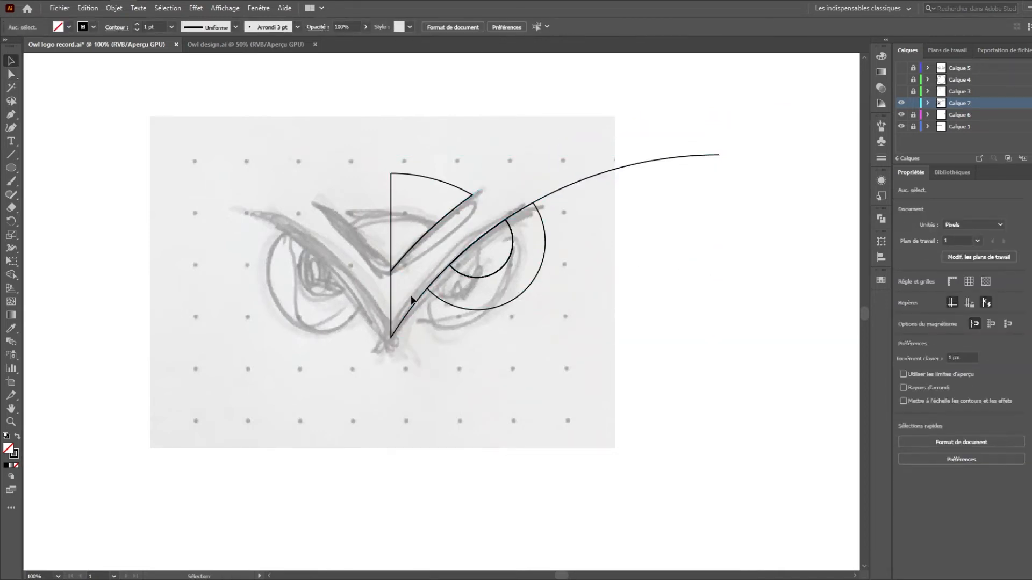
- Add anchor points to the lower brow arc beyond the eye and to the vertical centre line, and delete the arc's far end
left_click(392, 296)
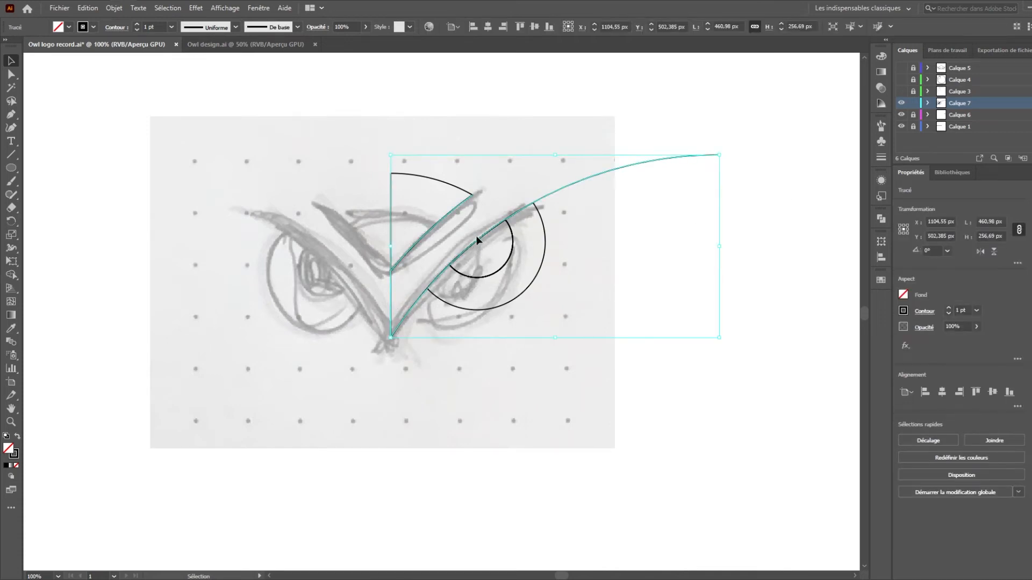
key("p")
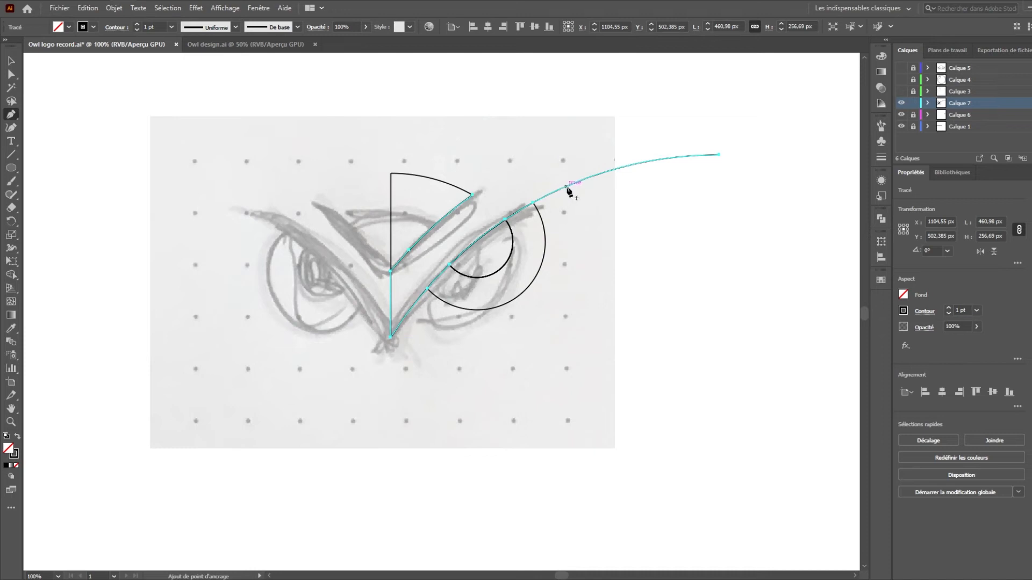
left_click(593, 176)
left_click(391, 296)
key("a")
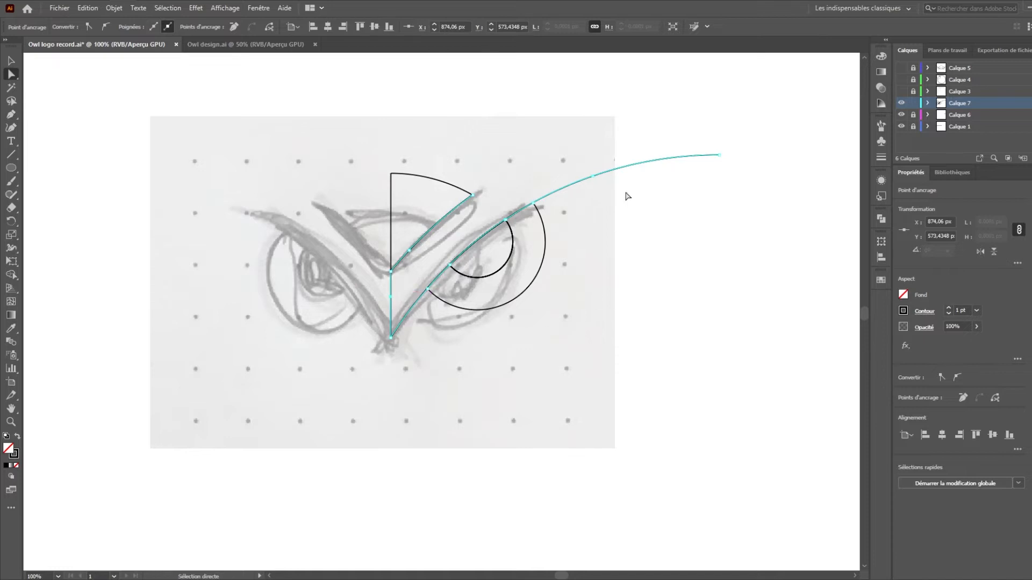
left_click_drag(696, 133, 748, 194)
key("Delete")
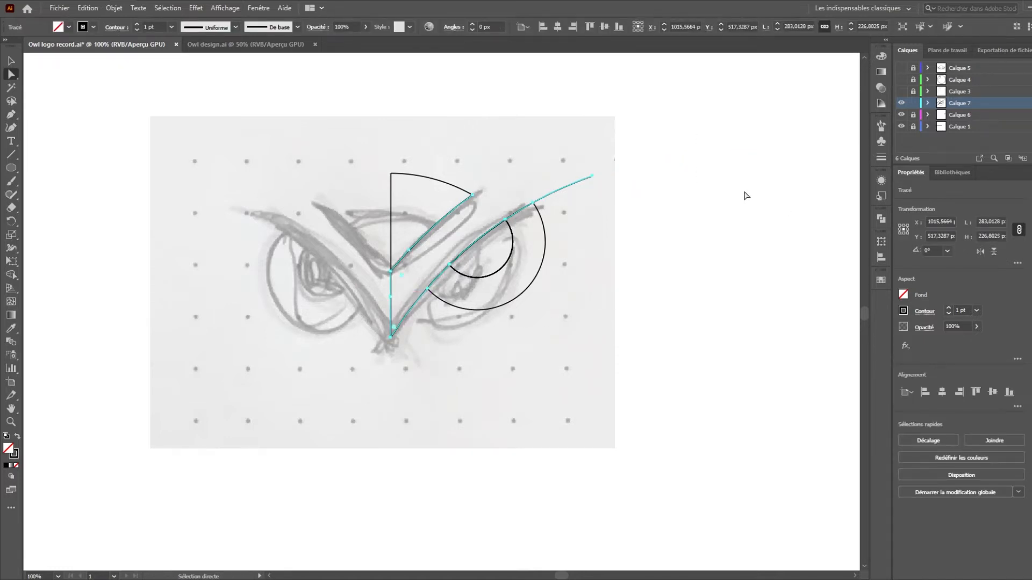
- Delete the vertical centre-line segment linking the upper and lower brow arcs
left_click(380, 301)
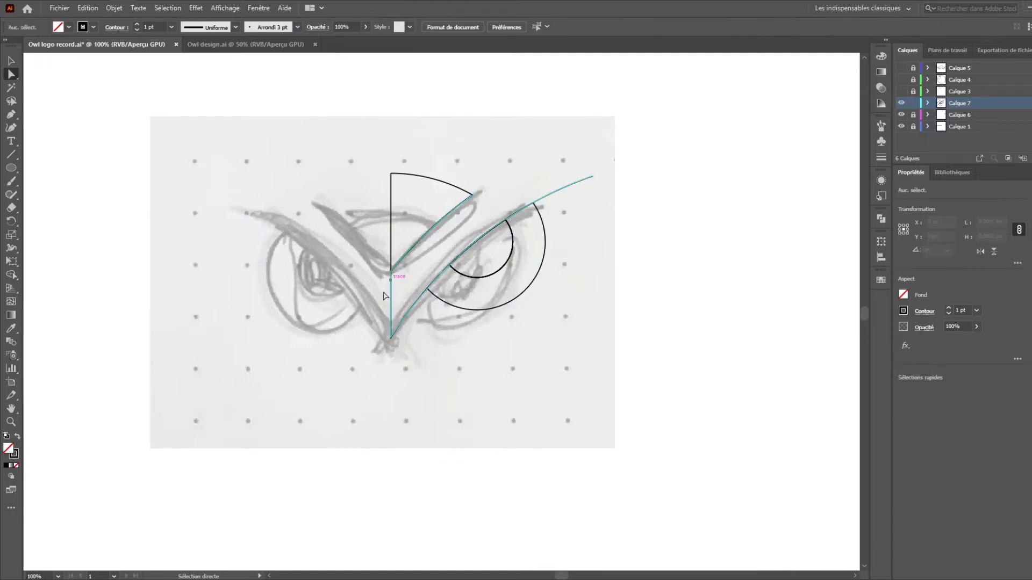
left_click(394, 304)
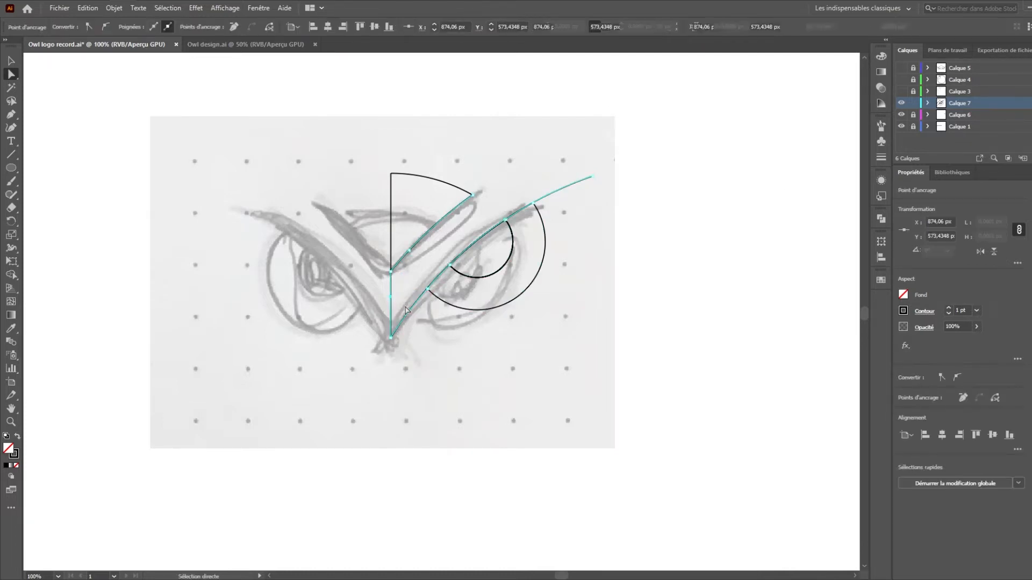
key("Delete")
left_click(487, 420)
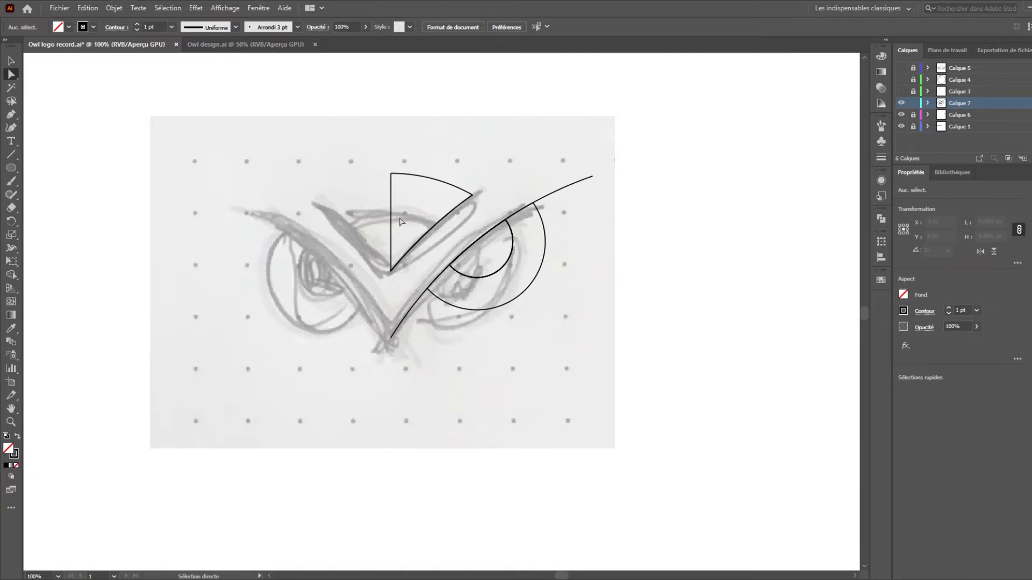
- Add an anchor point to the forehead shape's vertical edge and delete it to remove that edge
key("v")
left_click(392, 222)
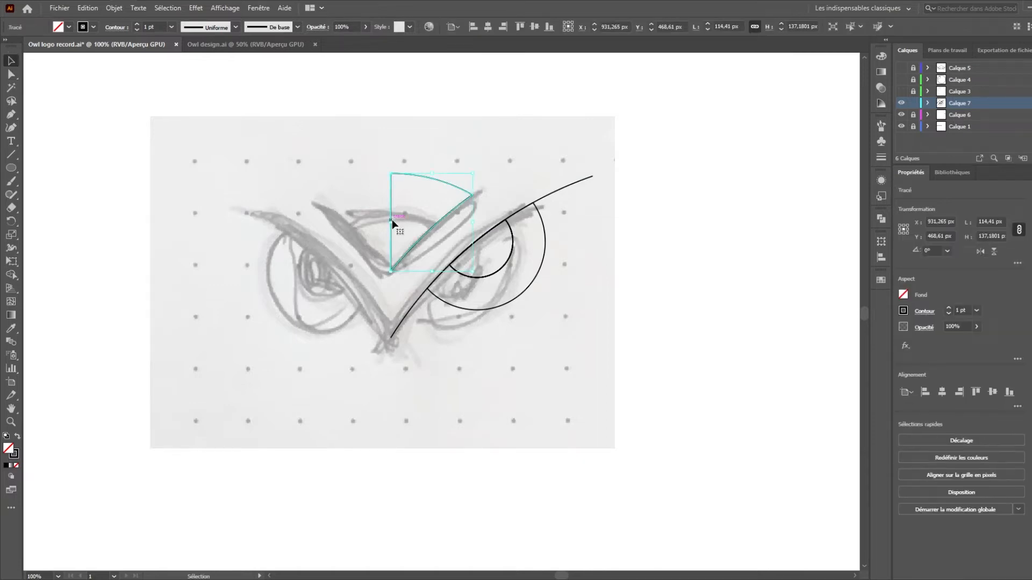
key("p")
left_click(391, 219)
key("a")
left_click_drag(380, 211, 401, 230)
key("Delete")
left_click(544, 364)
- Hide the sketch layer Calque 6 so that only the vector line work shows
key("v")
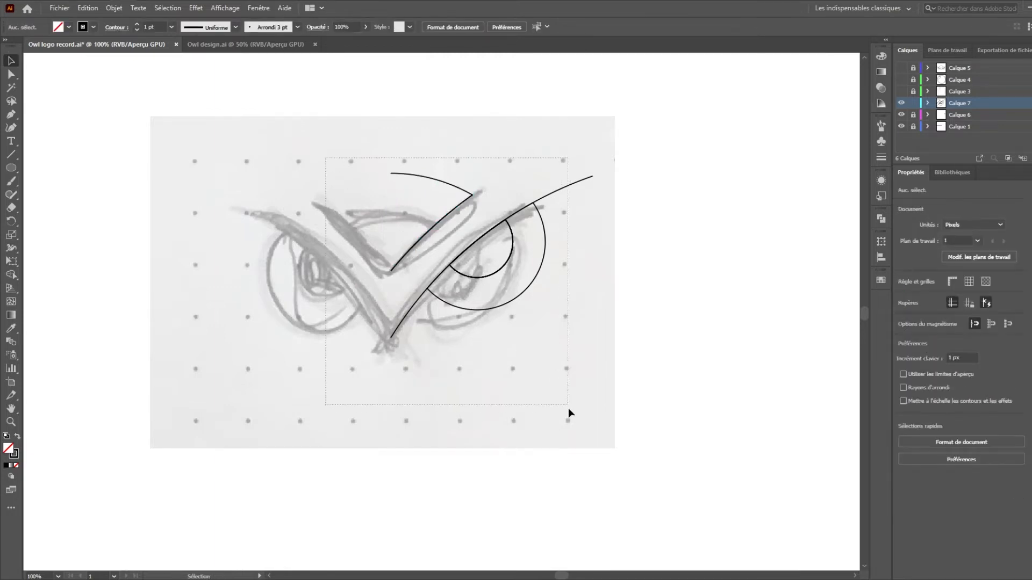
left_click_drag(563, 403, 565, 404)
key("a")
key("v")
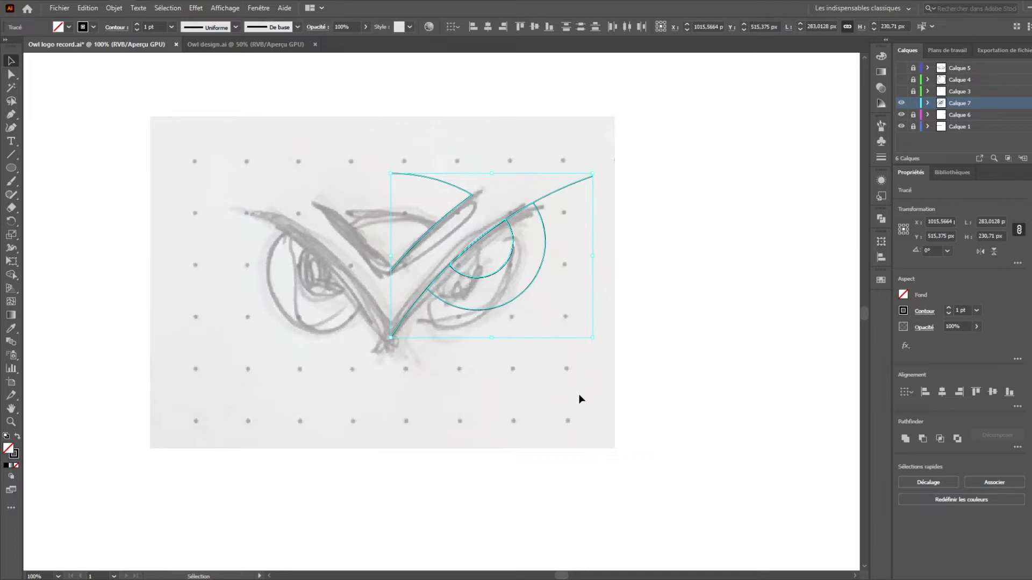
left_click(901, 115)
left_click(485, 392)
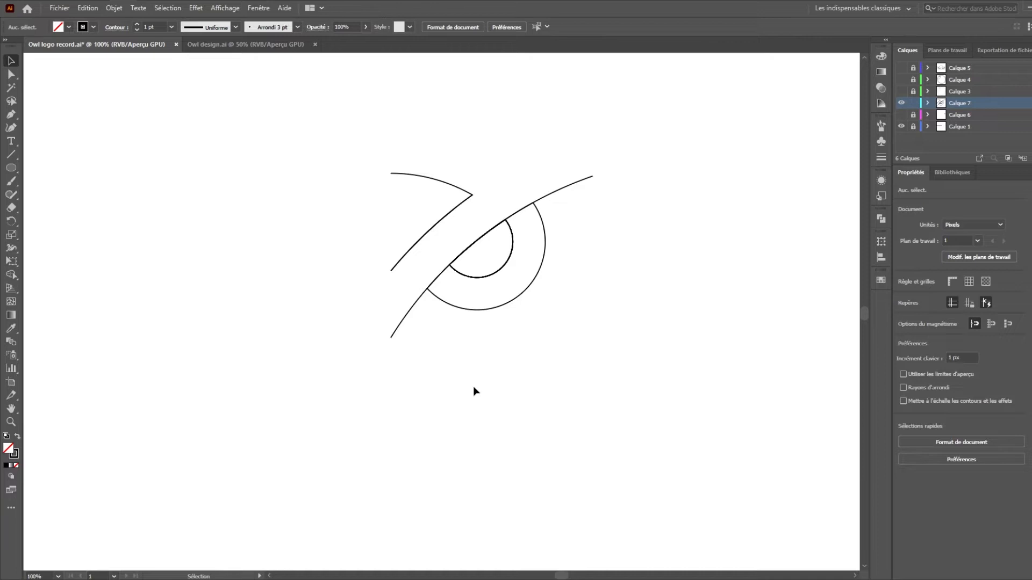
- Copy the half-face line work in place, mirror the copy horizontally and move it to meet the original along the centre line
left_click_drag(336, 127, 672, 429)
key("a")
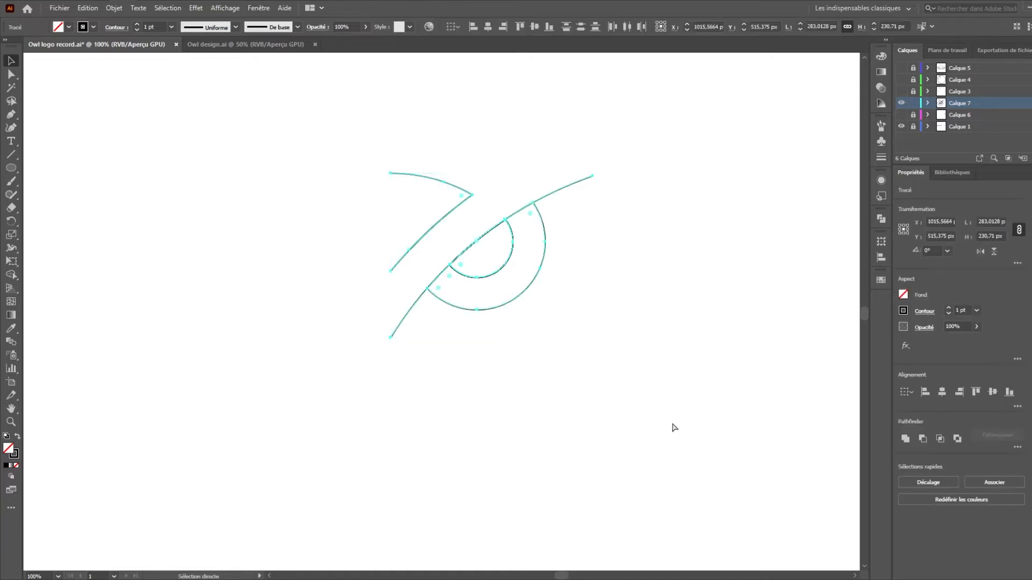
key("v")
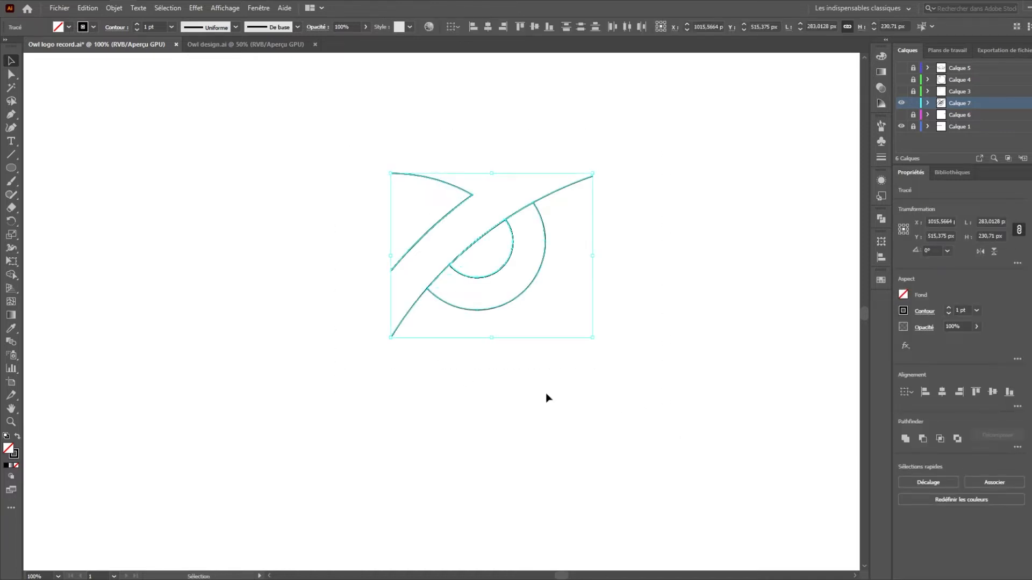
right_click(534, 206)
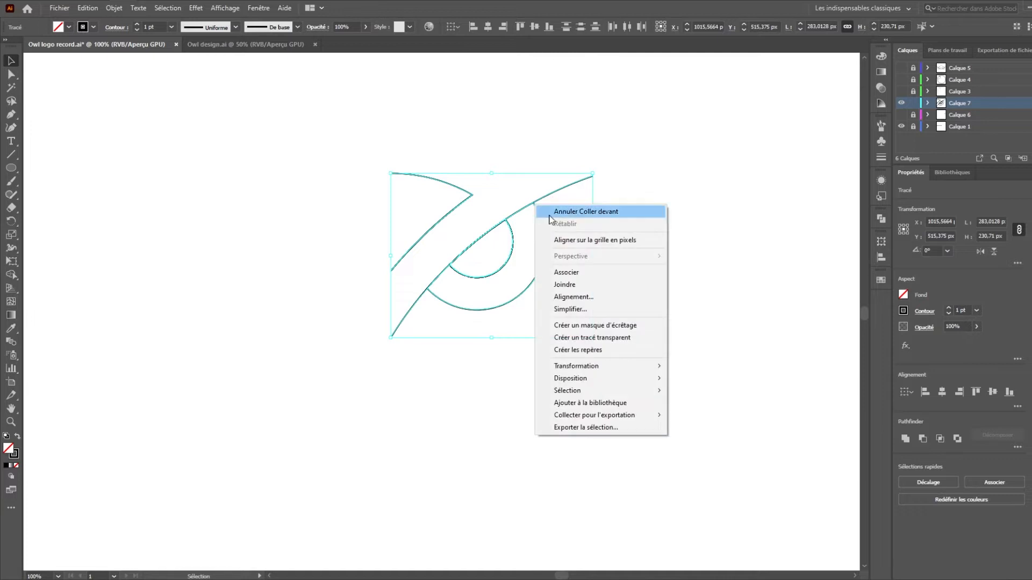
mouse_move(645, 370)
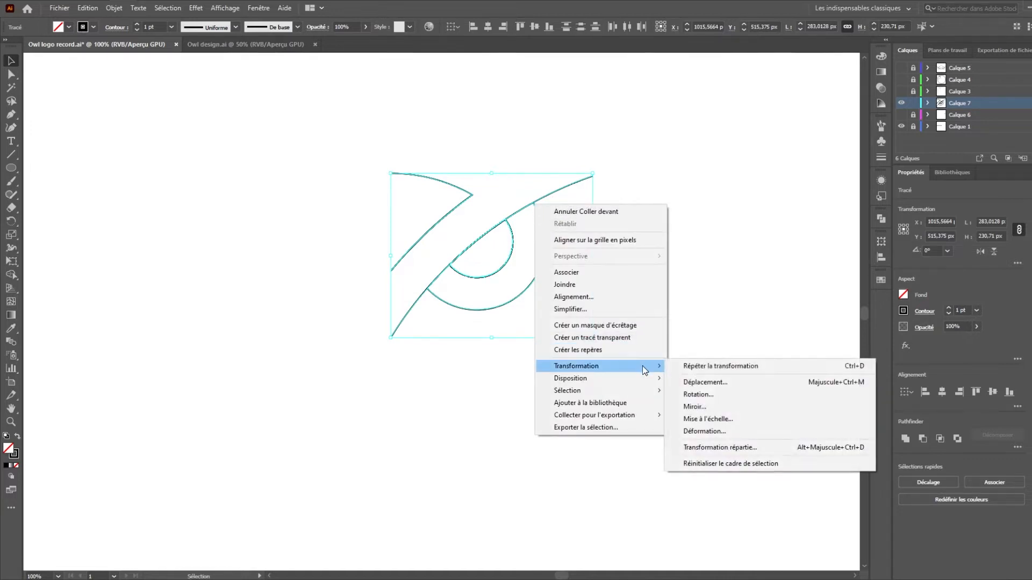
left_click(707, 407)
key("Return")
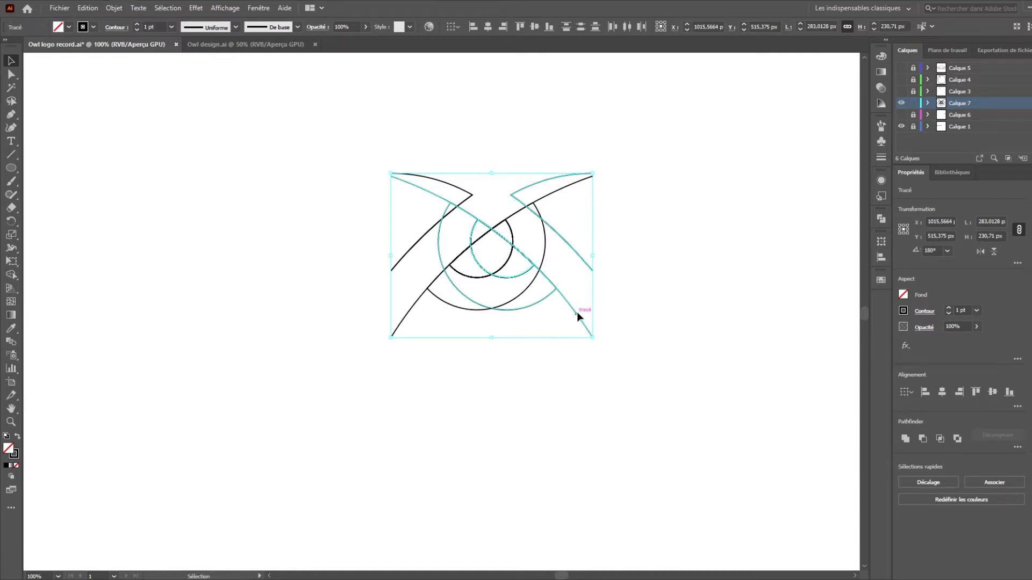
left_click_drag(576, 312, 379, 306)
left_click(430, 396)
- Try joining the two lower brow arcs' endpoints at the beak tip, and undo the join
left_click_drag(400, 359, 467, 357)
scroll(540, 329, "up", 1)
key("a")
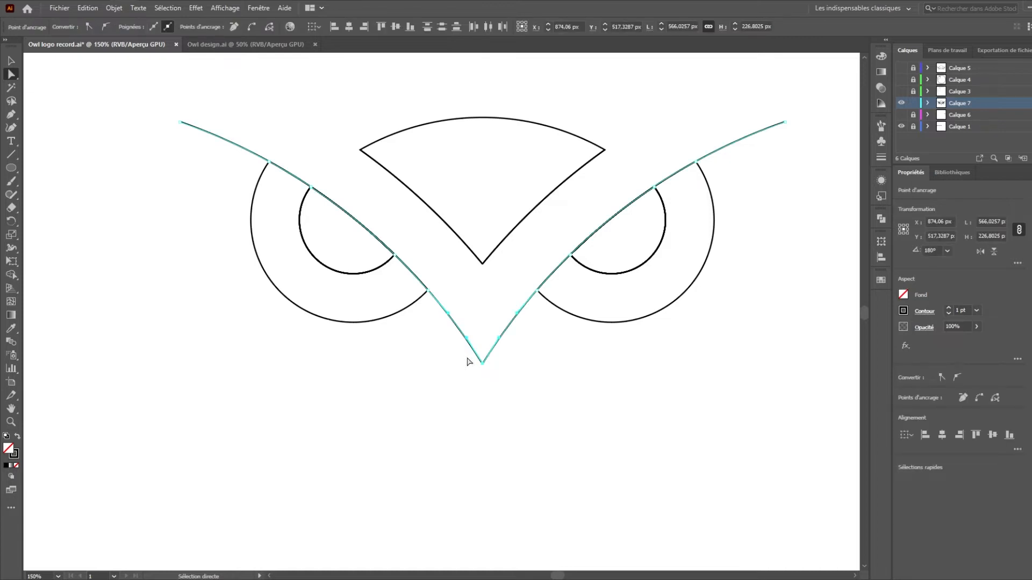
right_click(483, 372)
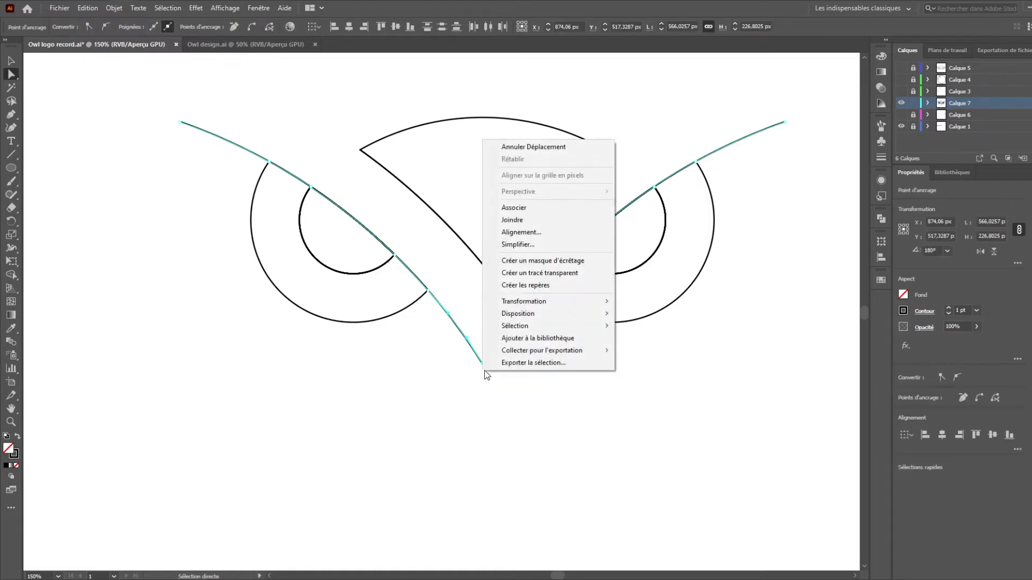
left_click(536, 221)
left_click(494, 378)
scroll(489, 369, "up", 6)
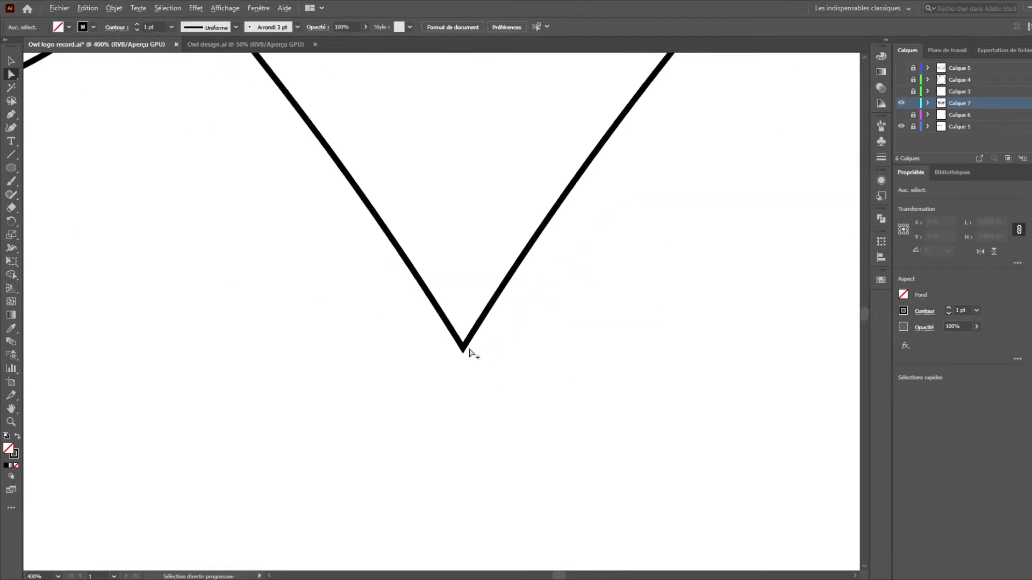
key("ctrl+z")
left_click(473, 373)
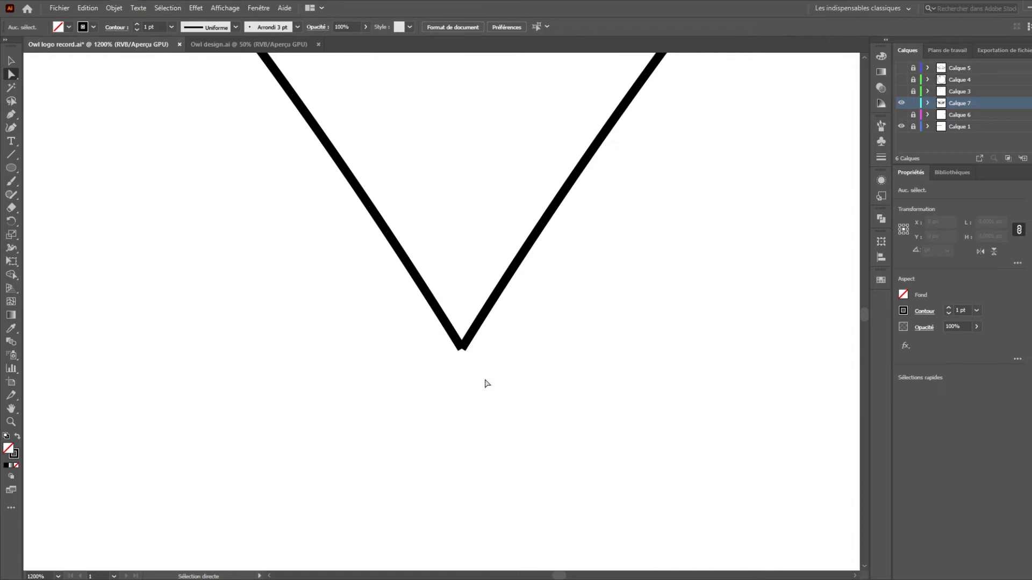
- Join the two lower brow arcs' endpoints at the beak tip
left_click_drag(449, 317, 532, 401)
right_click(487, 362)
left_click(546, 215)
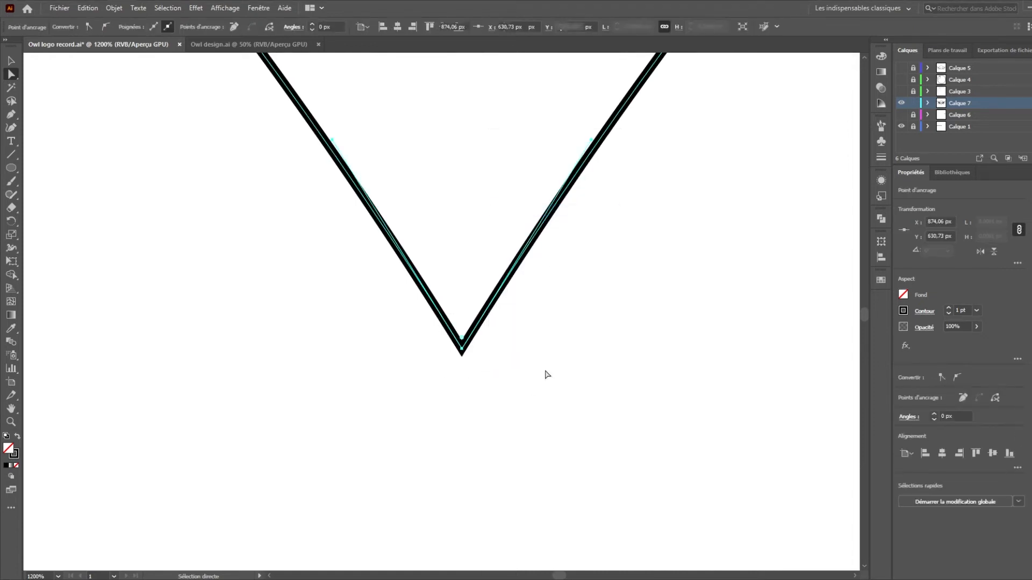
key("v")
left_click(539, 373)
- Try to join the endpoints of the forehead shape's two halves at its lower tip
left_click_drag(552, 215, 551, 548)
left_click_drag(498, 309, 500, 459)
scroll(499, 365, "down", 2)
left_click_drag(538, 228, 516, 365)
key("a")
left_click_drag(475, 400, 433, 355)
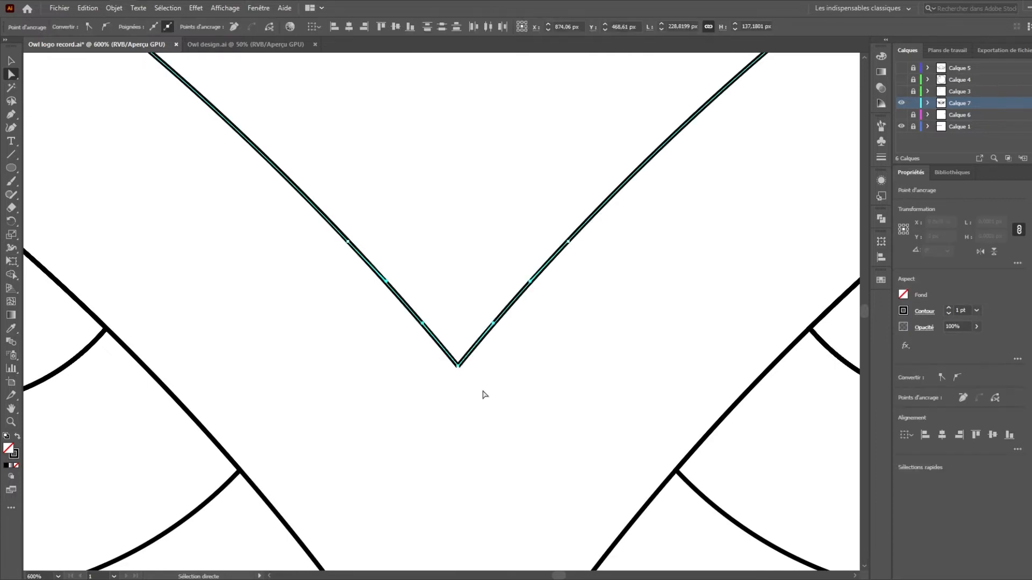
right_click(483, 395)
left_click(515, 237)
key("v")
left_click(527, 359)
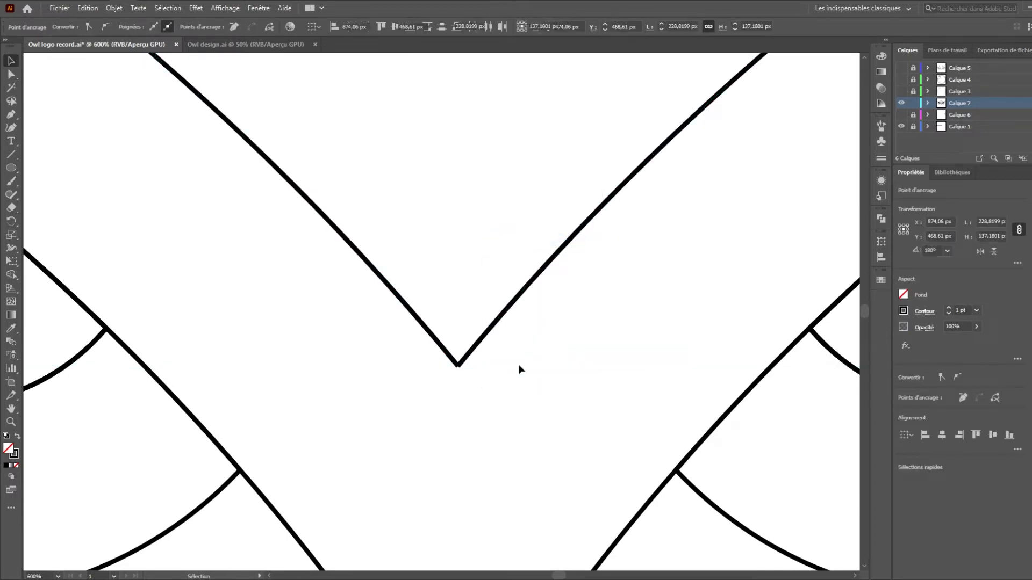
- Move both halves of the forehead shape up 20 px, away from the duplicate lines underneath
scroll(463, 385, "down", 2)
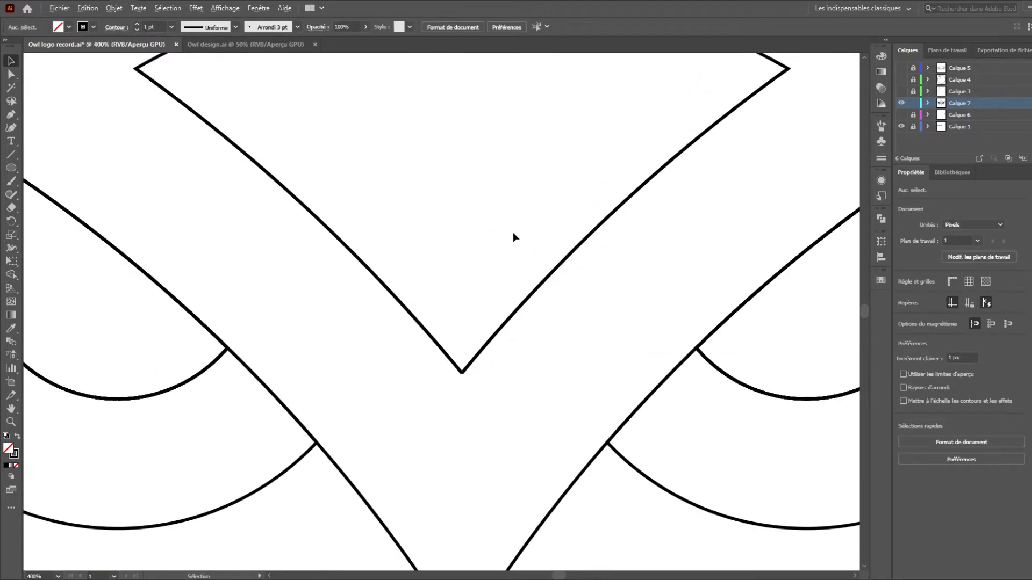
scroll(513, 232, "down", 1)
scroll(484, 172, "up", 3)
left_click(425, 121)
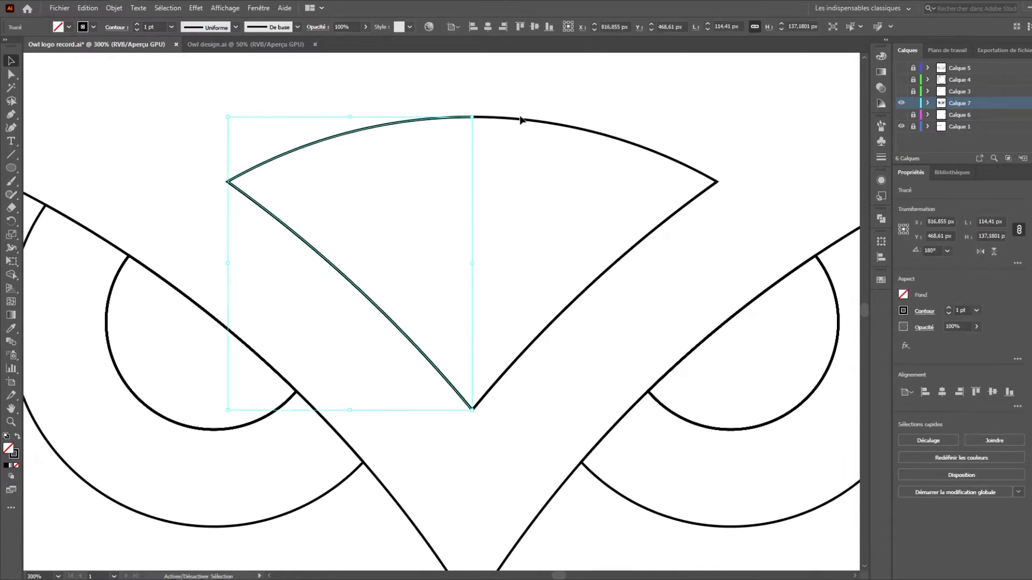
left_click(522, 119, "shift")
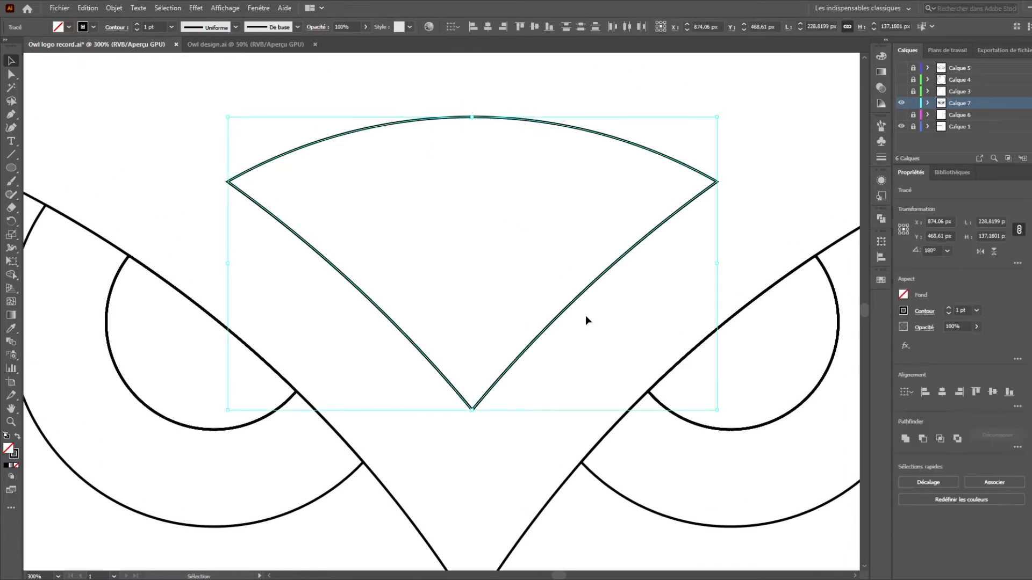
key("shift+Up")
key("shift+Up")
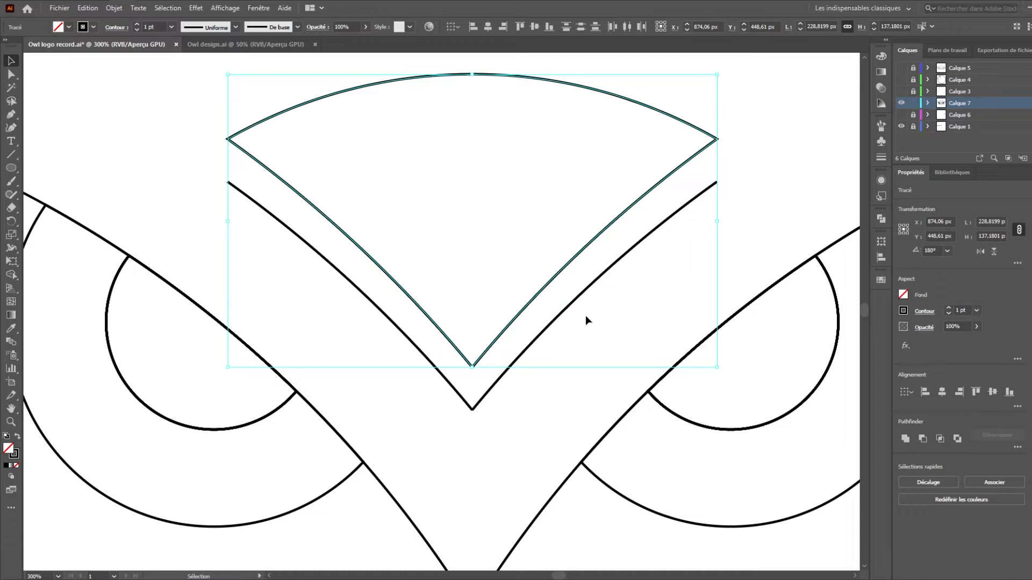
left_click(506, 408)
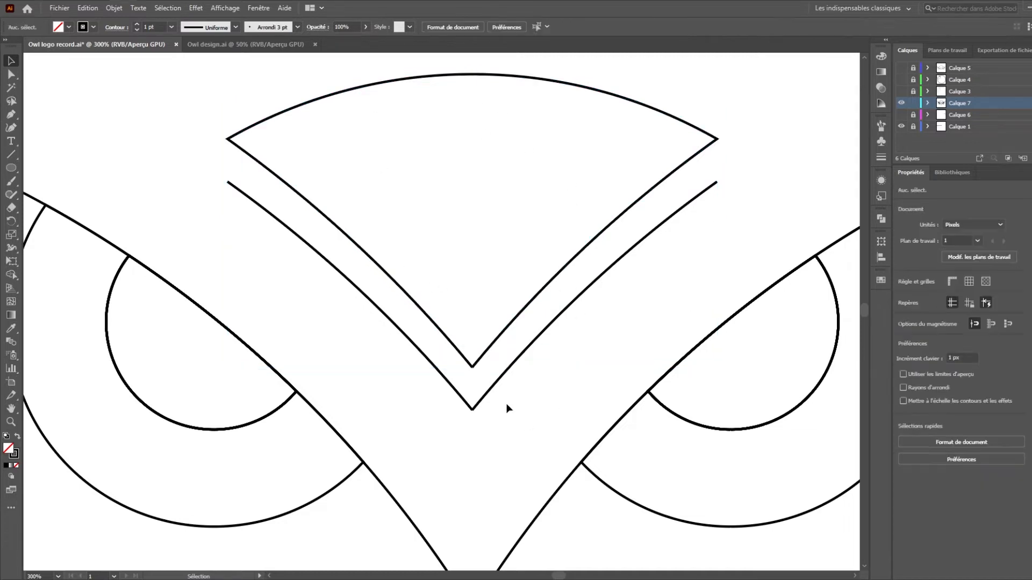
- Delete the two duplicate arcs forming the V below the forehead shape
left_click(495, 390)
key("Delete")
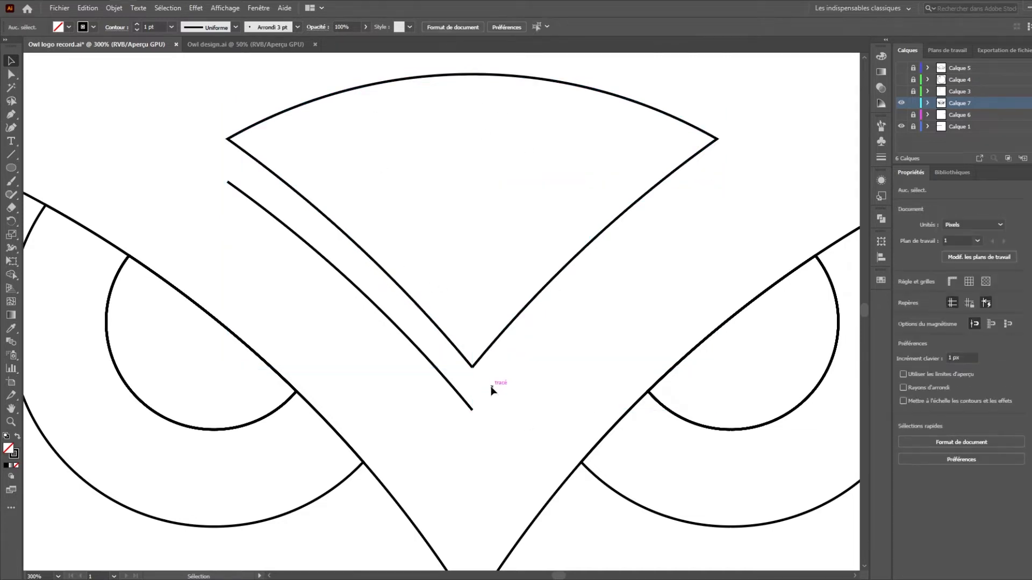
left_click(455, 395)
key("Delete")
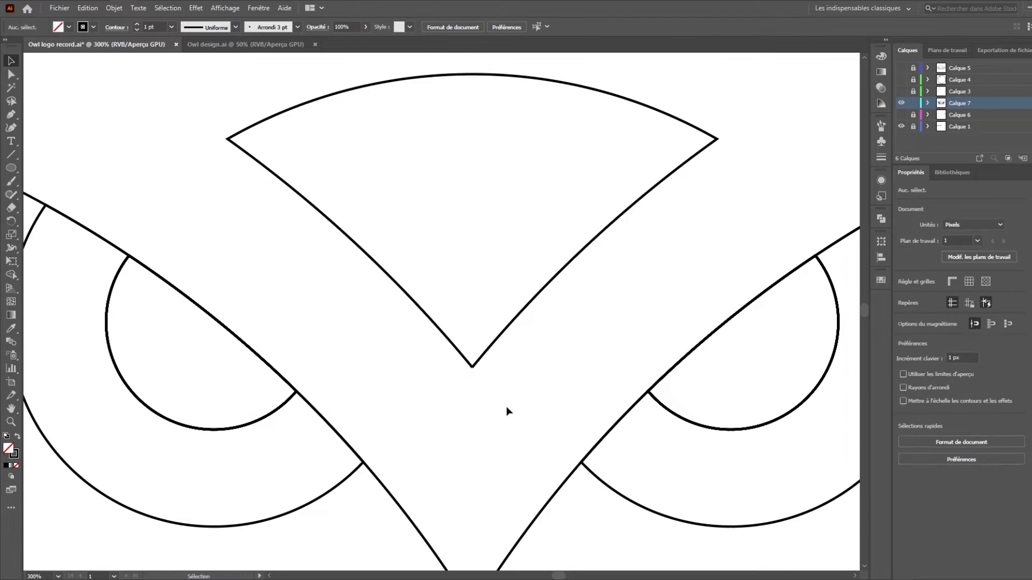
- Move both halves of the forehead shape back down 20 px
left_click(531, 304)
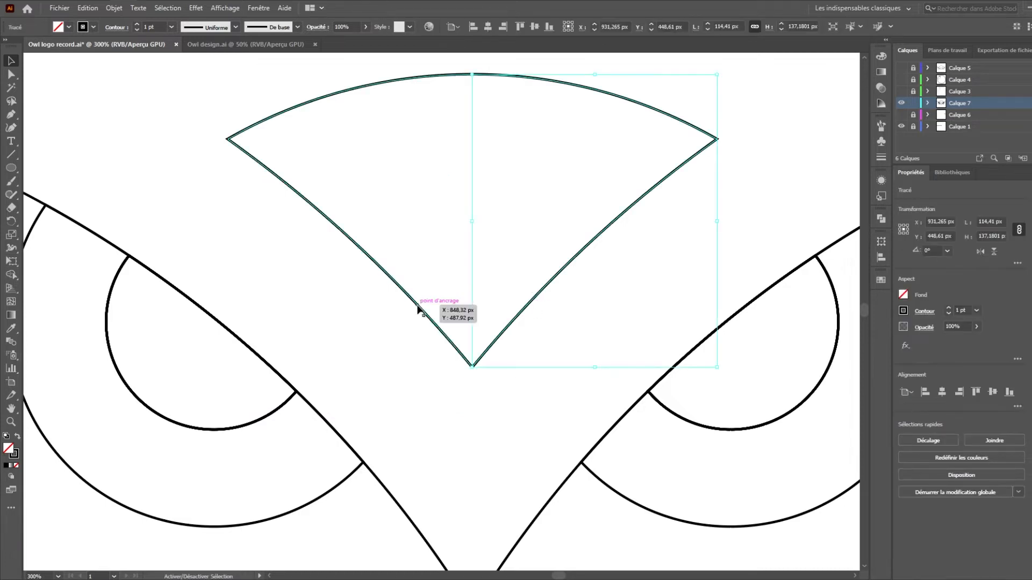
left_click(419, 308, "shift")
key("shift+Down")
key("shift+Down")
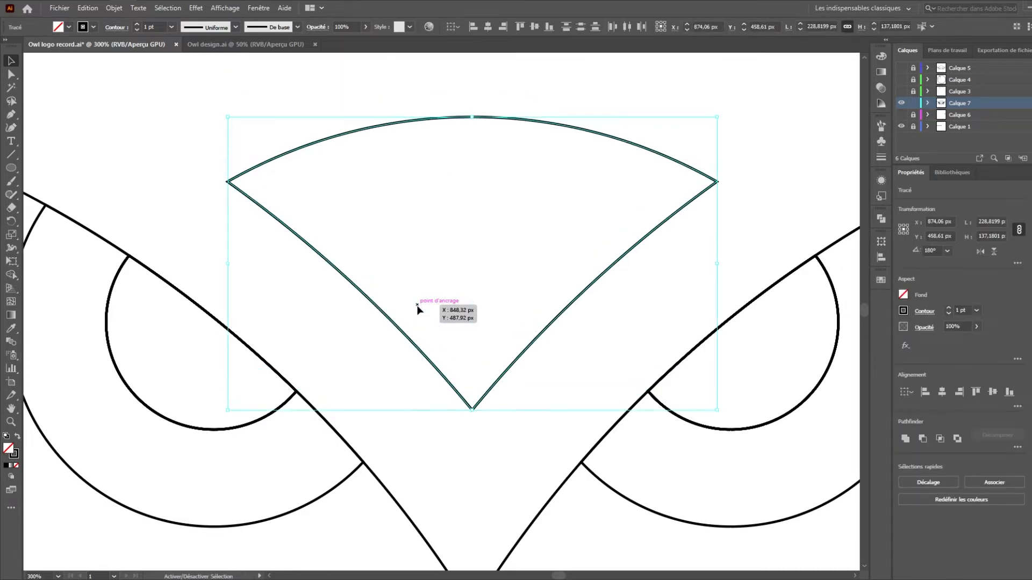
- Join the forehead halves' two overlapping endpoints at the shape's lower tip
key("a")
scroll(477, 420, "up", 2)
left_click_drag(485, 422, 460, 391)
right_click(479, 413)
left_click(527, 276)
left_click(460, 410)
- Join the forehead halves' endpoints at the middle of the top arc to close the shape
left_click_drag(461, 96, 467, 501)
left_click_drag(482, 260, 443, 186)
right_click(474, 247)
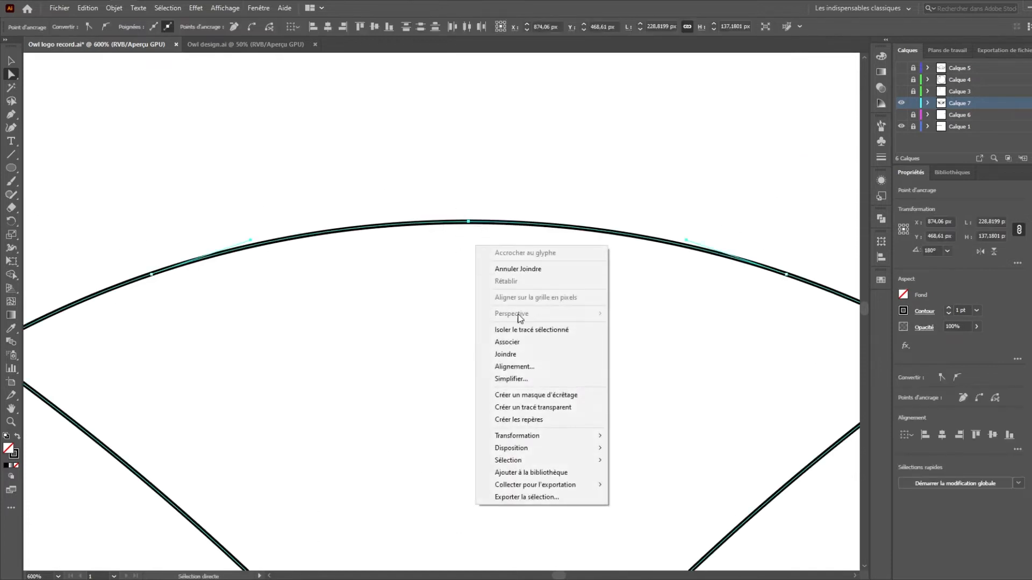
left_click(524, 355)
key("v")
left_click(514, 347)
scroll(507, 337, "down", 4)
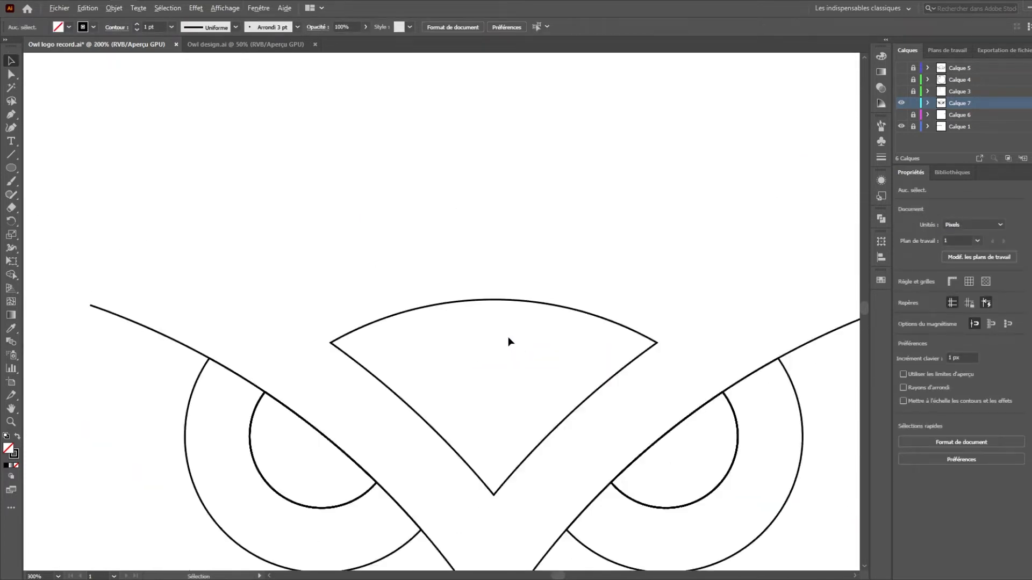
scroll(511, 350, "down", 1)
scroll(544, 495, "down", 1)
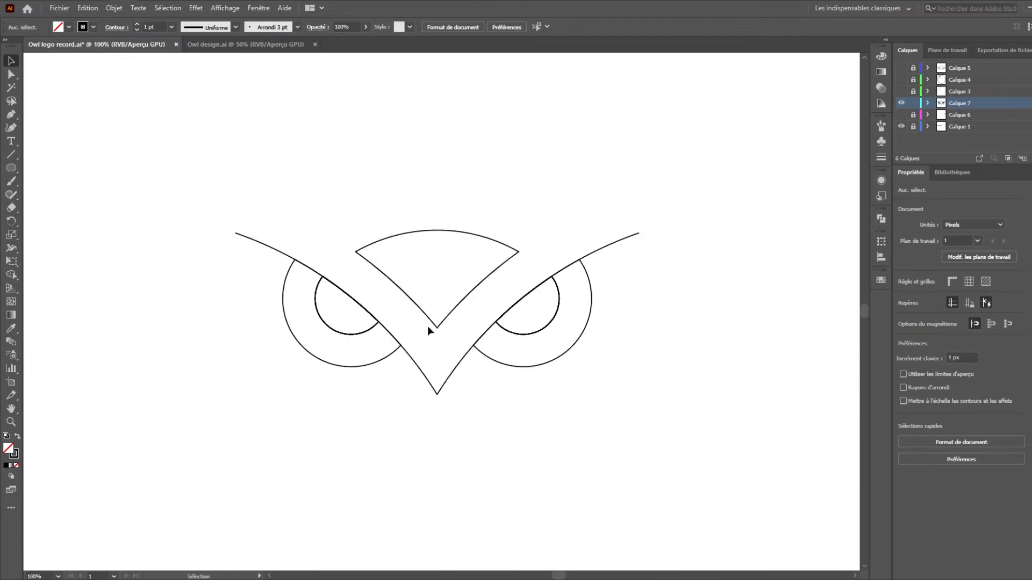
- Try a 26 pt stroke on the entire owl line work and settle on 24 pt
left_click_drag(265, 212, 707, 479)
left_click(152, 26)
type("26")
key("Return")
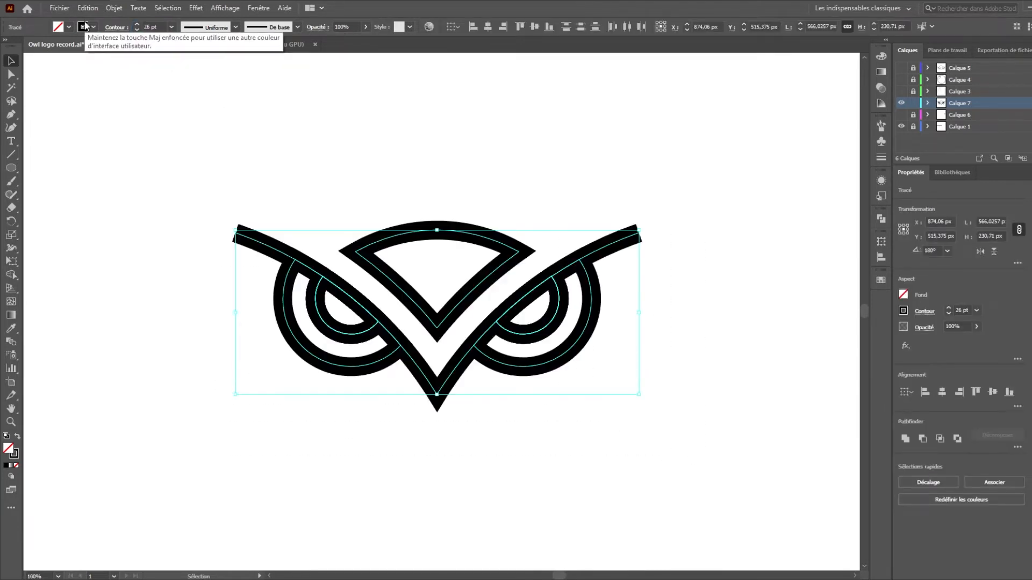
left_click_drag(159, 27, 64, 27)
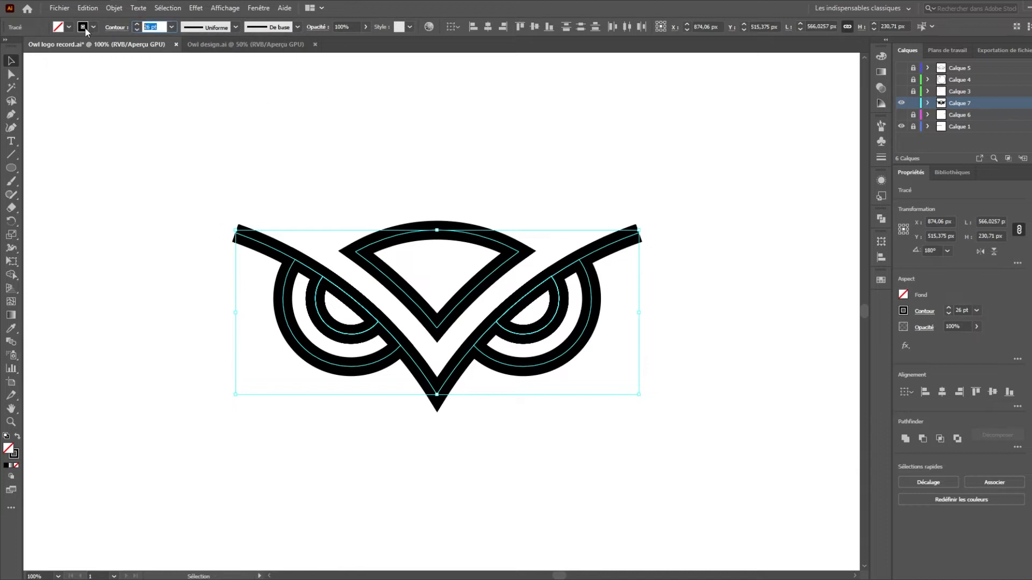
type("24")
key("Return")
left_click(531, 182)
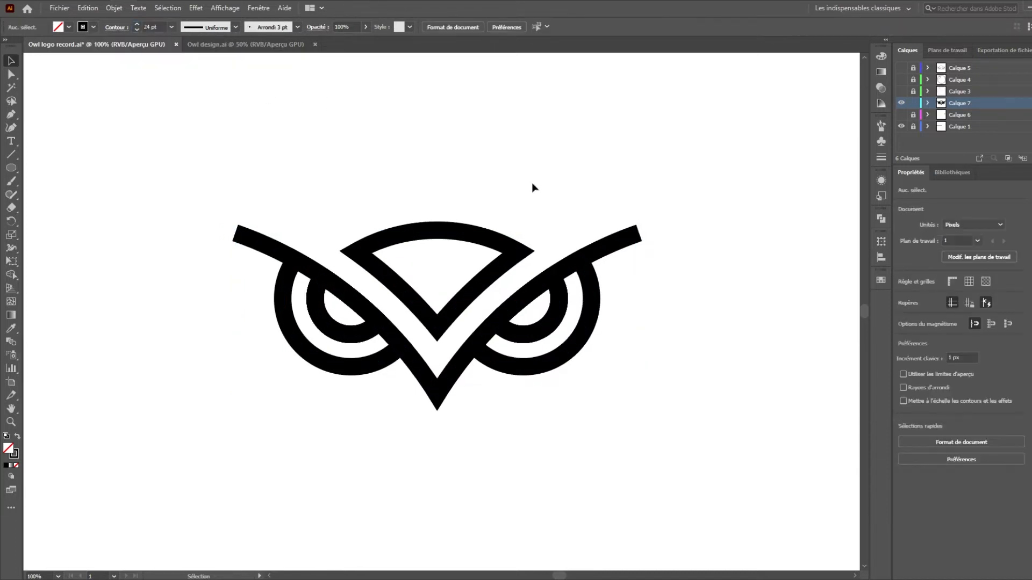
scroll(467, 202, "down", 1)
- Move the whole owl logo toward the artboard's left side and place a duplicate beside it on the right
left_click_drag(477, 177, 518, 205)
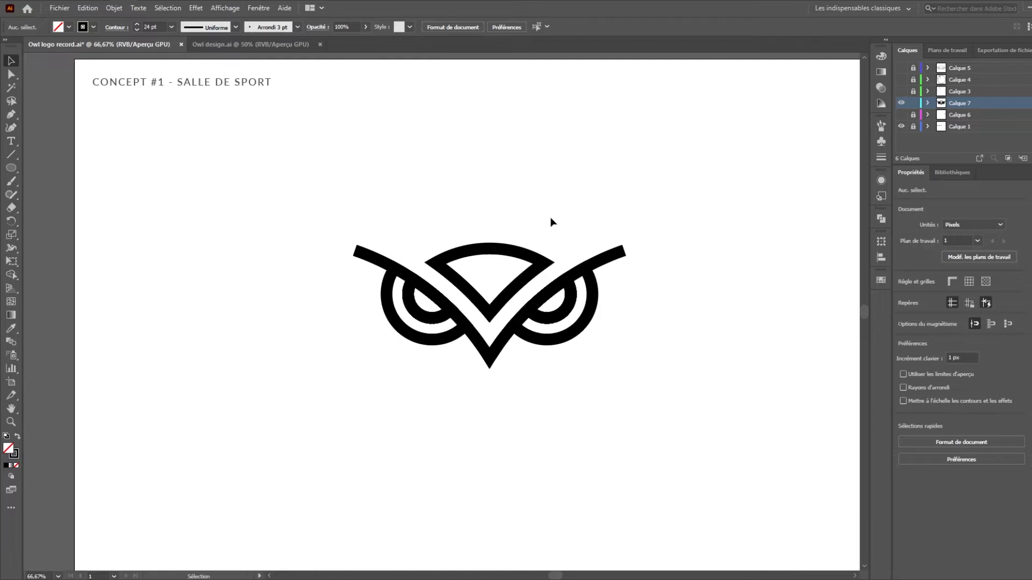
left_click_drag(307, 172, 645, 407)
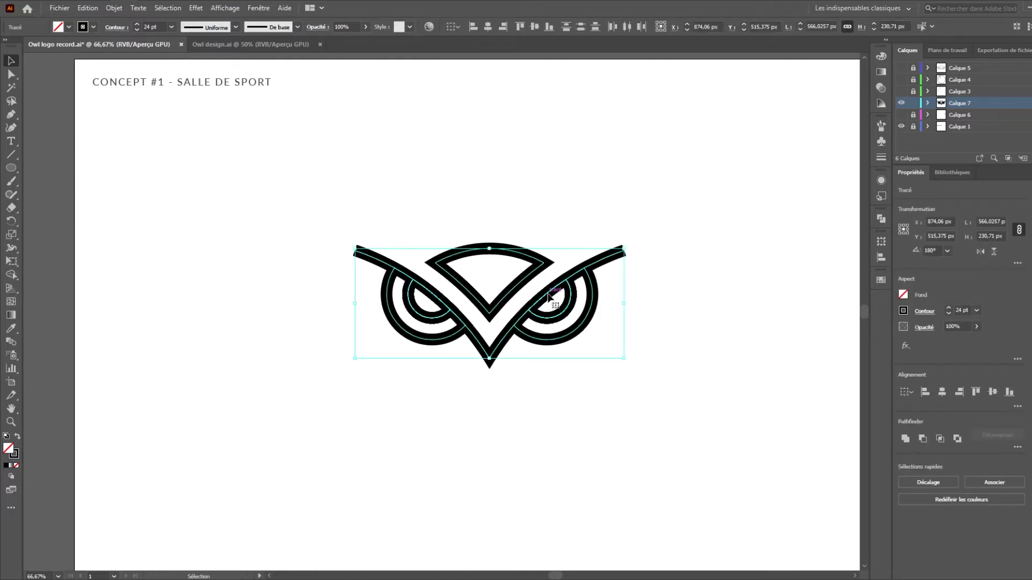
left_click_drag(349, 189, 691, 442)
left_click_drag(545, 300, 327, 311)
key("ctrl+z")
left_click_drag(452, 257, 320, 258)
left_click(500, 256)
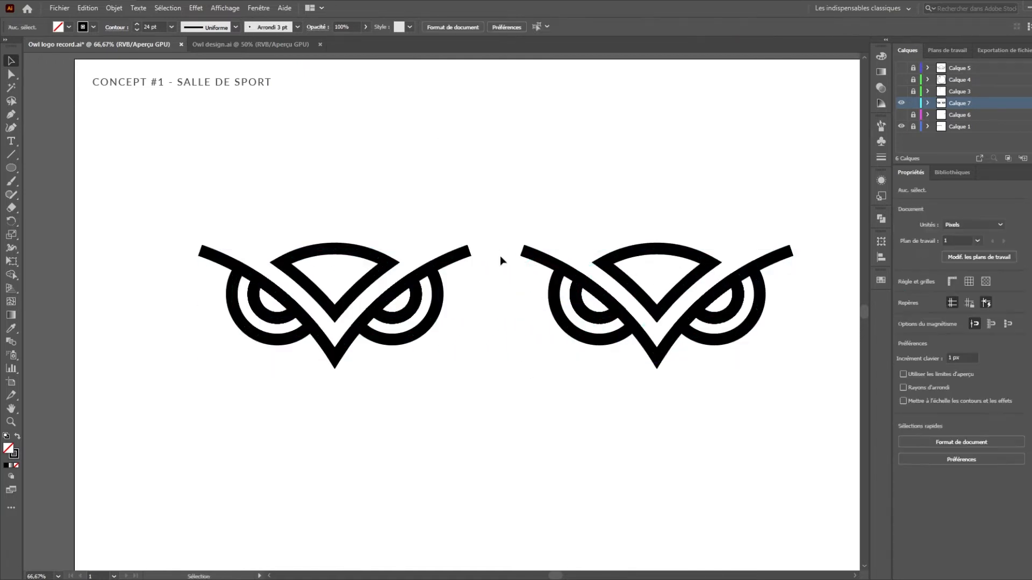
- Try scaling the right owl copy down with its live 24 pt strokes, and undo the scaling
left_click_drag(560, 214, 796, 374)
left_click_drag(792, 246, 643, 316)
left_click(676, 425)
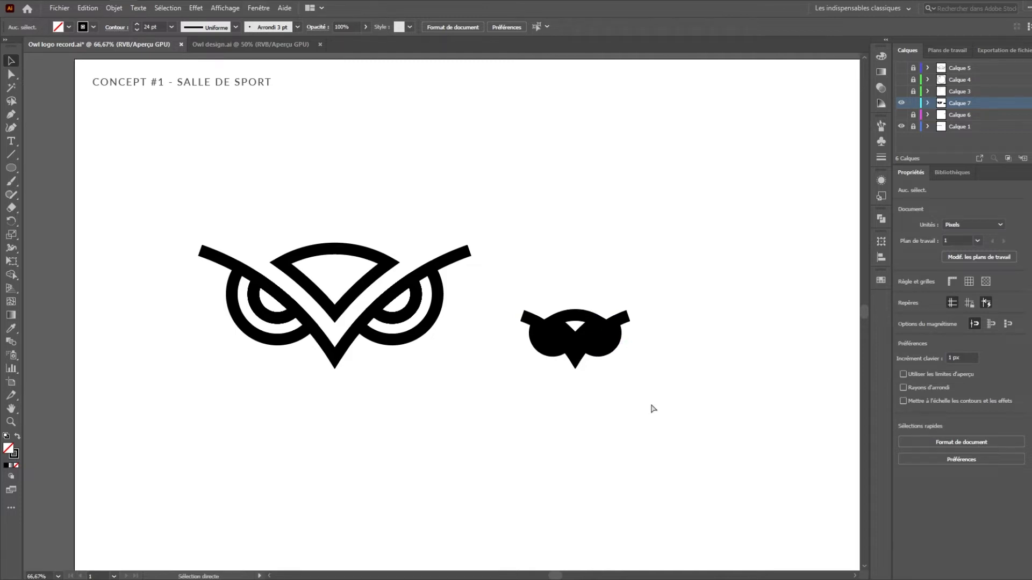
key("ctrl+z")
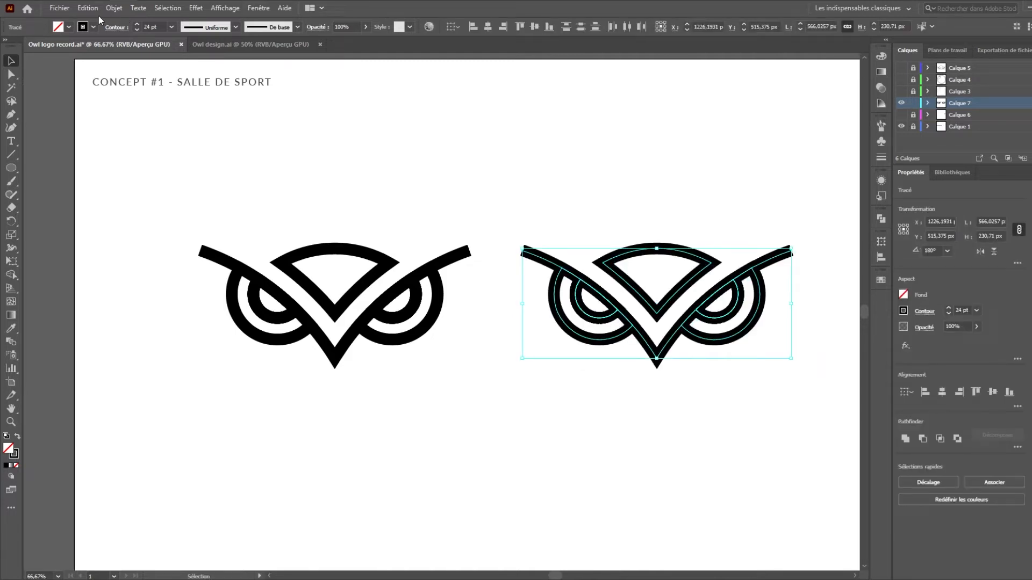
- Expand the fill and stroke of the right owl copy into filled shapes
left_click(109, 8)
left_click(208, 140)
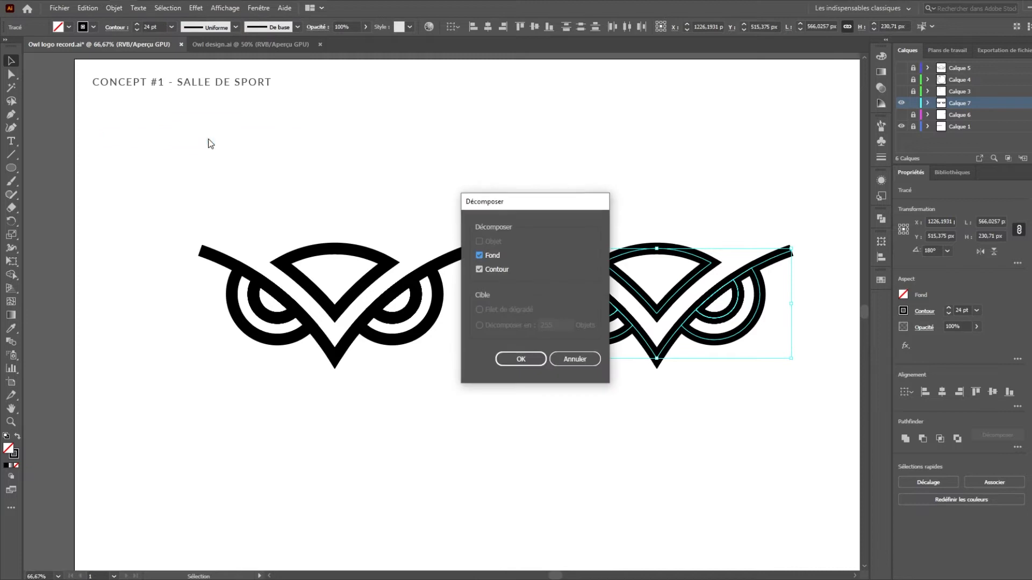
left_click(524, 358)
- Test scaling the expanded owl copy down, first to about 155 px wide and again even smaller, undoing each scaling
left_click_drag(795, 242, 594, 335)
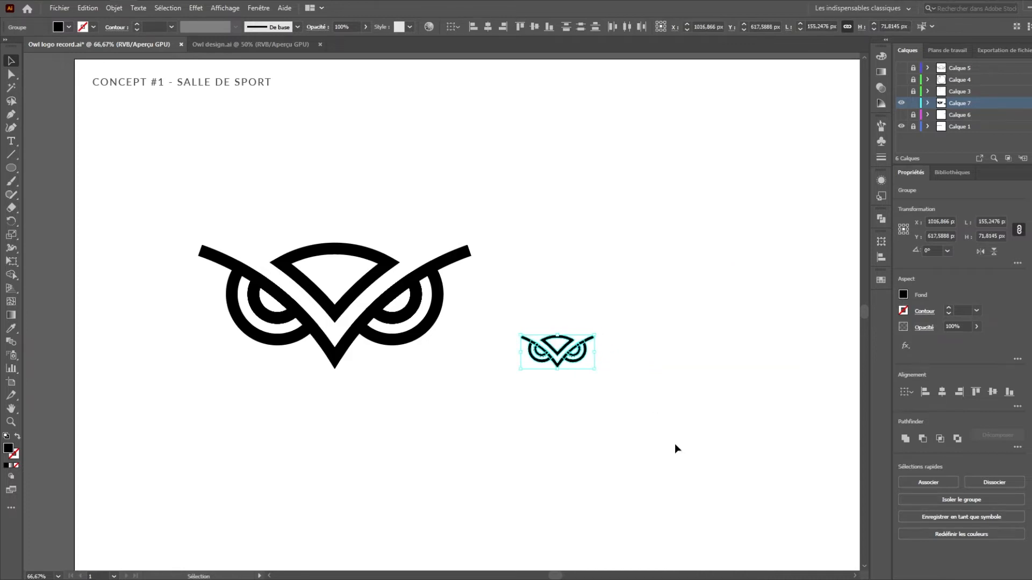
left_click(685, 424)
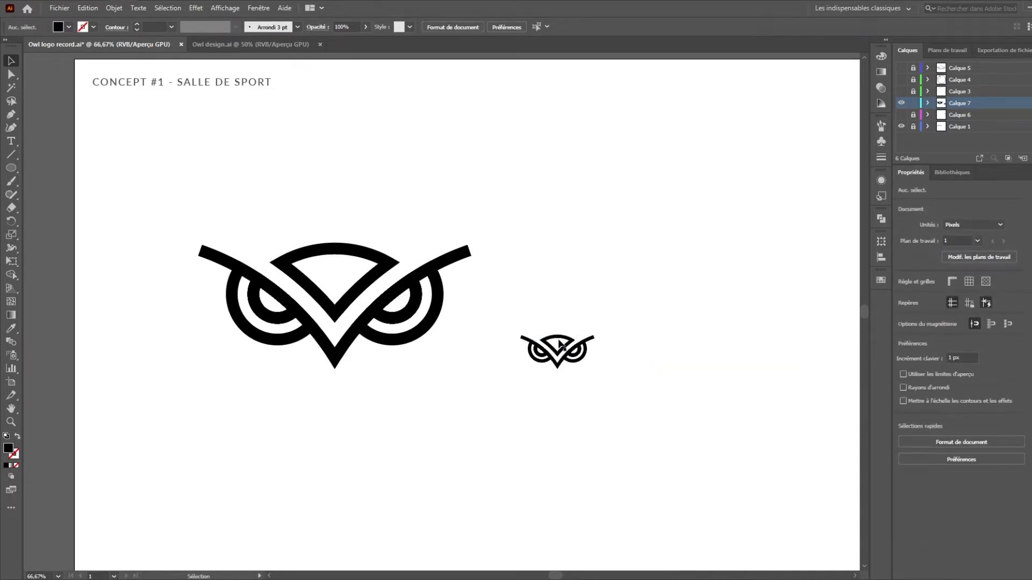
key("ctrl+z")
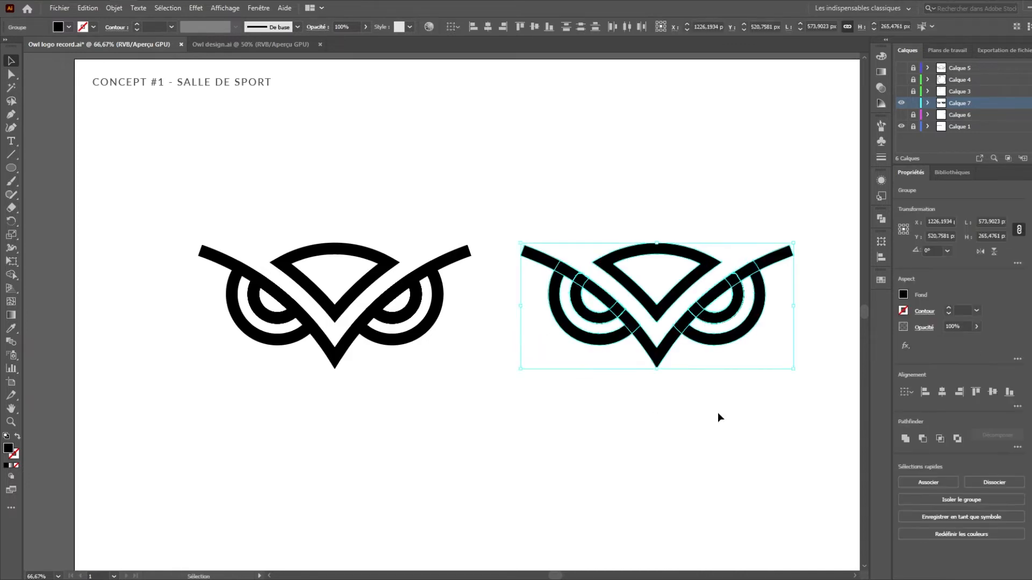
left_click_drag(794, 242, 570, 346)
left_click(715, 444)
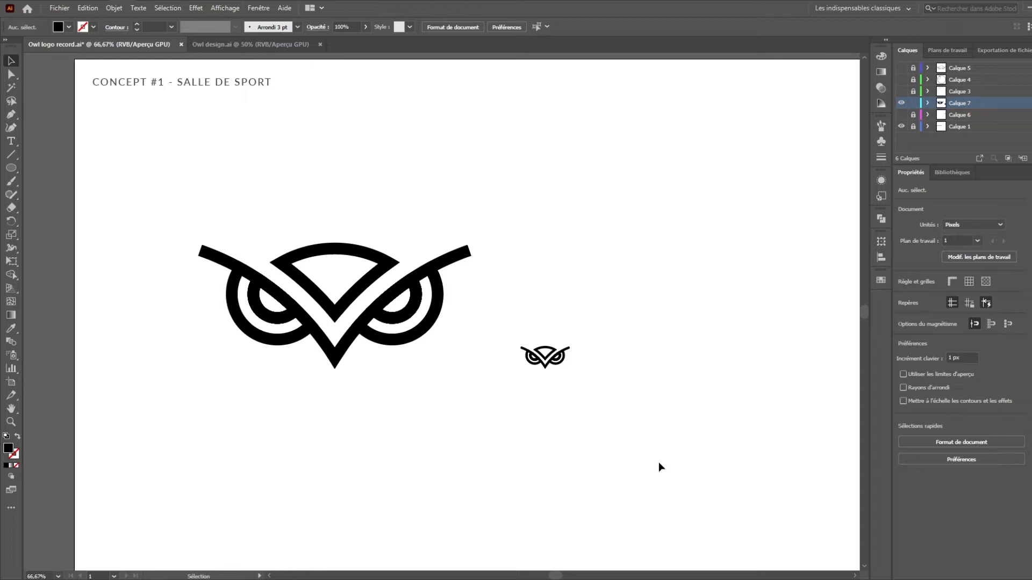
key("ctrl+z")
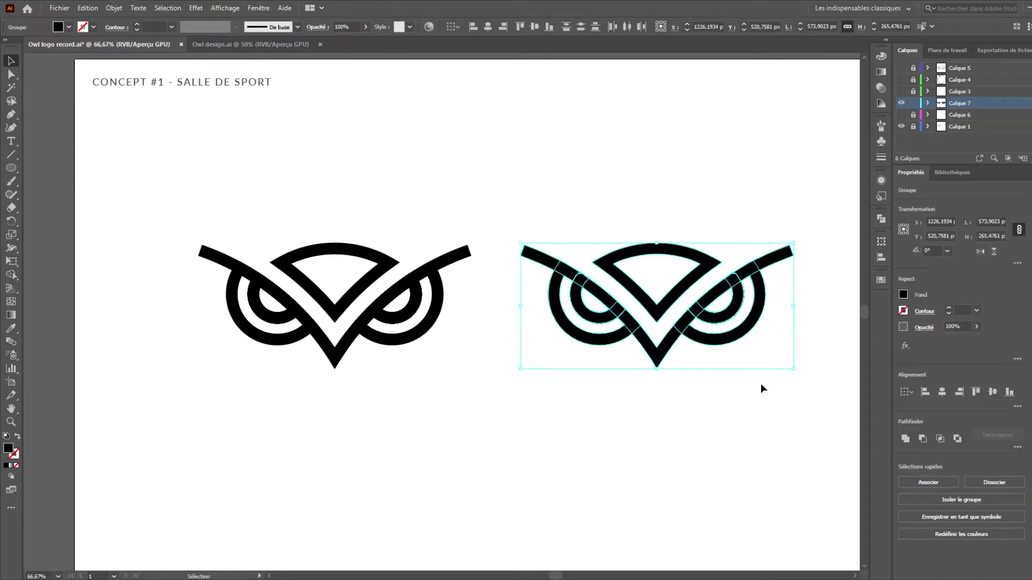
- Unite the expanded owl copy's overlapping shapes and delete the stroked original on the left
left_click(905, 440)
left_click(705, 412)
left_click_drag(219, 192, 445, 439)
key("Delete")
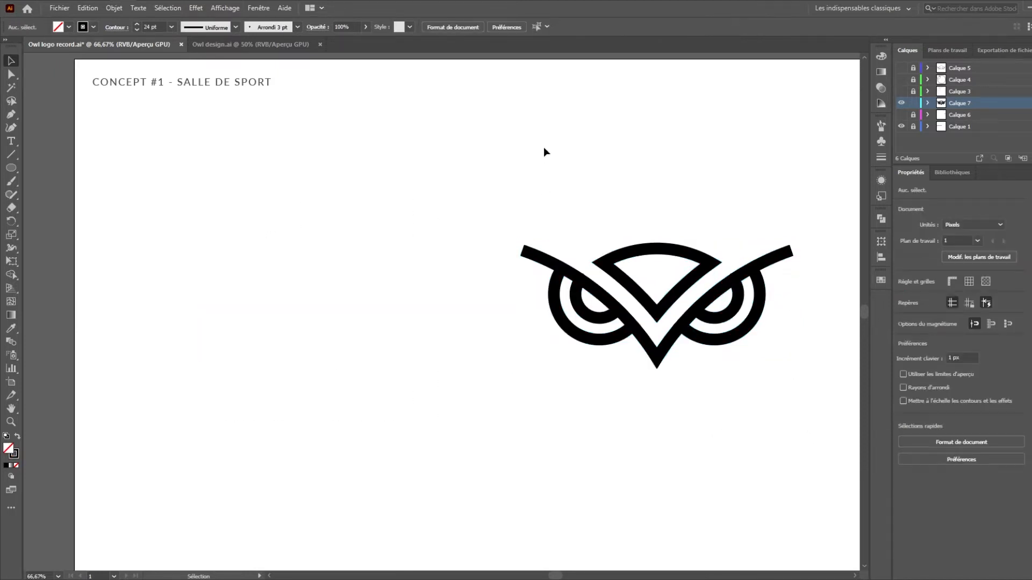
- Move the united owl logo toward the middle and align it to the artboard's horizontal and vertical centre
left_click(766, 308)
left_click_drag(736, 279, 581, 280)
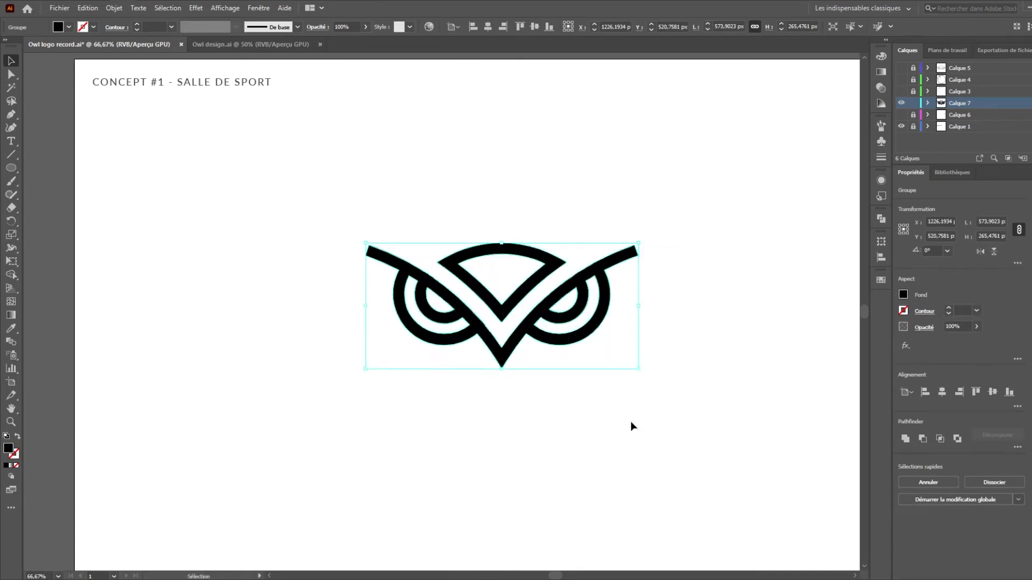
left_click(682, 352)
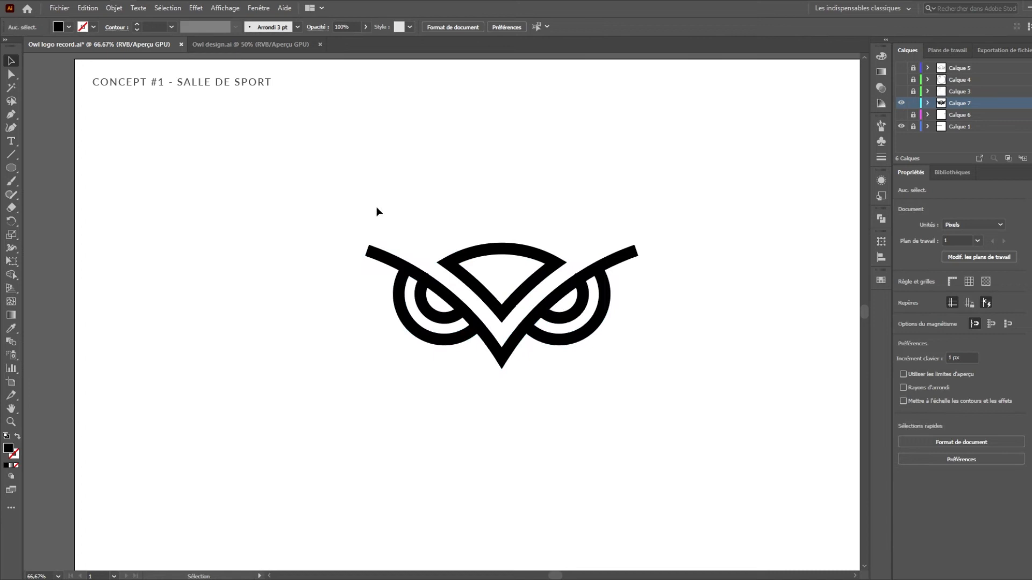
left_click_drag(351, 189, 611, 416)
left_click_drag(565, 290, 587, 329)
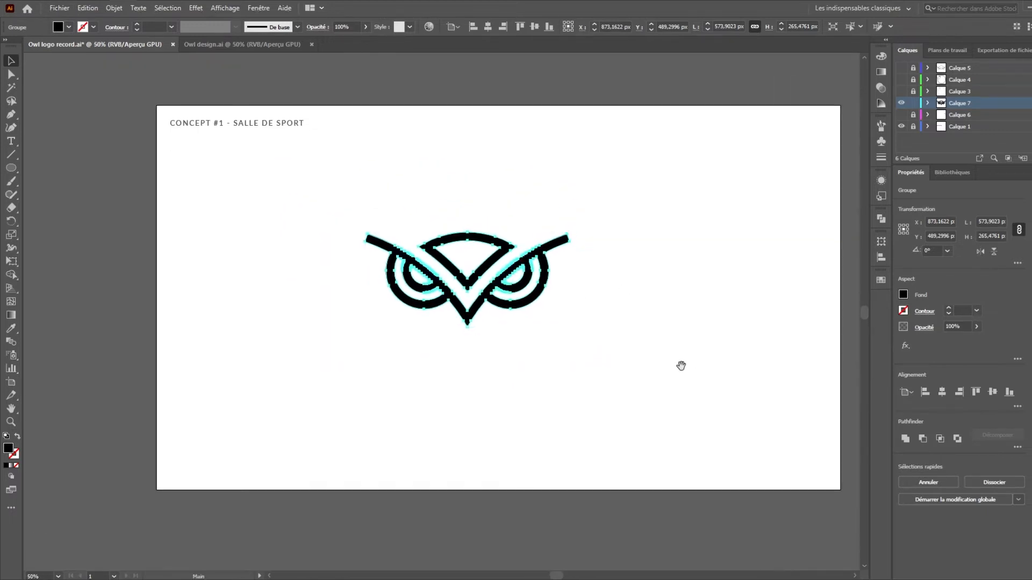
left_click(666, 356)
key("ctrl+a")
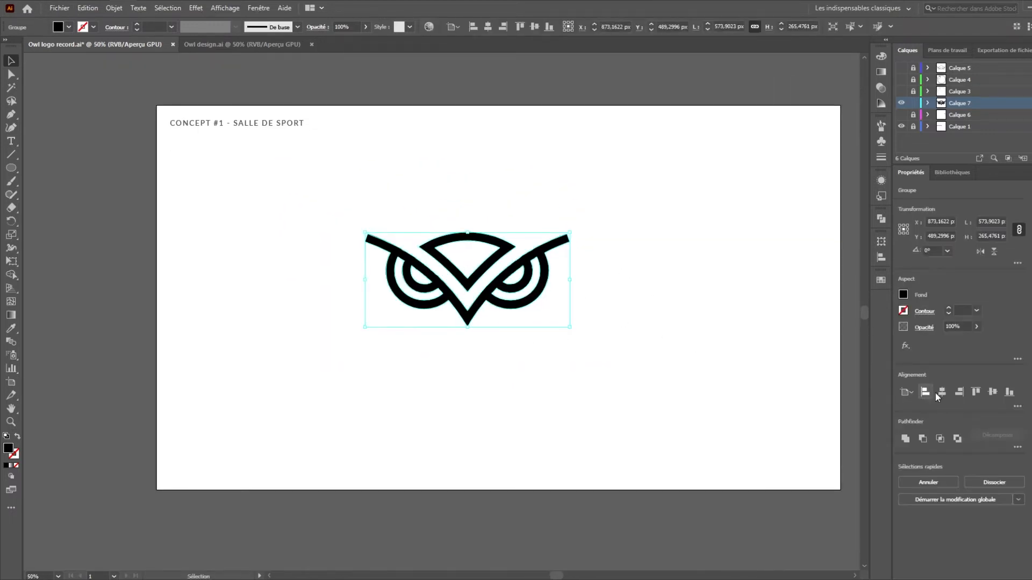
left_click(942, 392)
left_click(992, 392)
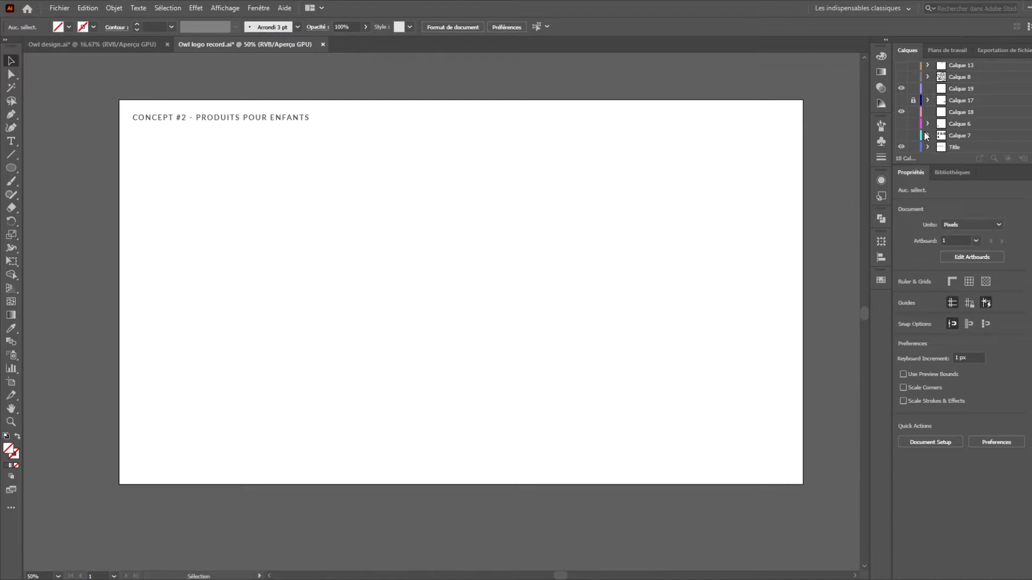
- Show the sketch layer Calque 6 and scale the owl sketch down to about half its size
left_click(903, 123)
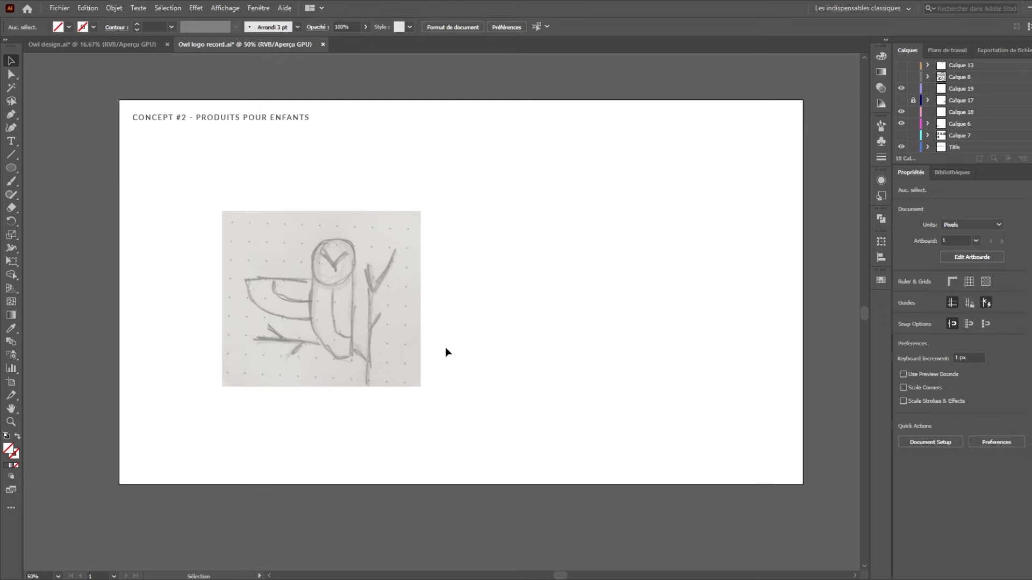
left_click_drag(437, 331, 424, 314)
scroll(424, 314, "up", 1)
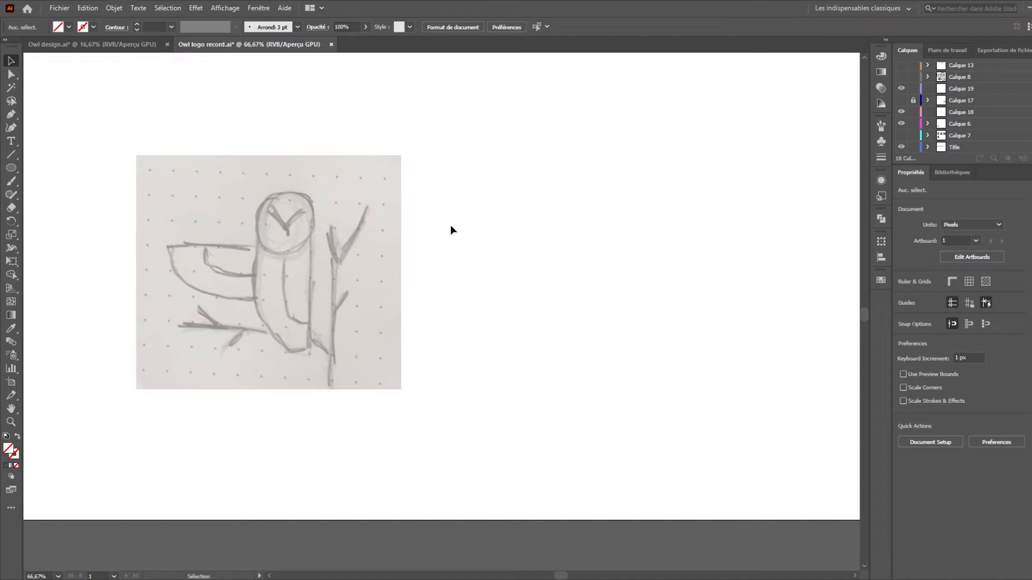
left_click(941, 128)
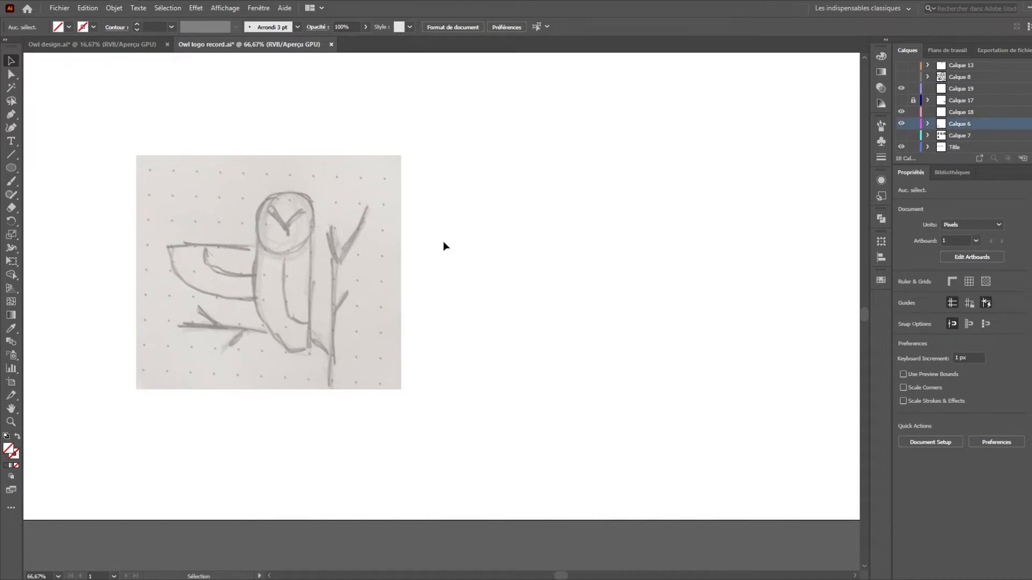
left_click(389, 357)
left_click_drag(392, 373, 342, 337)
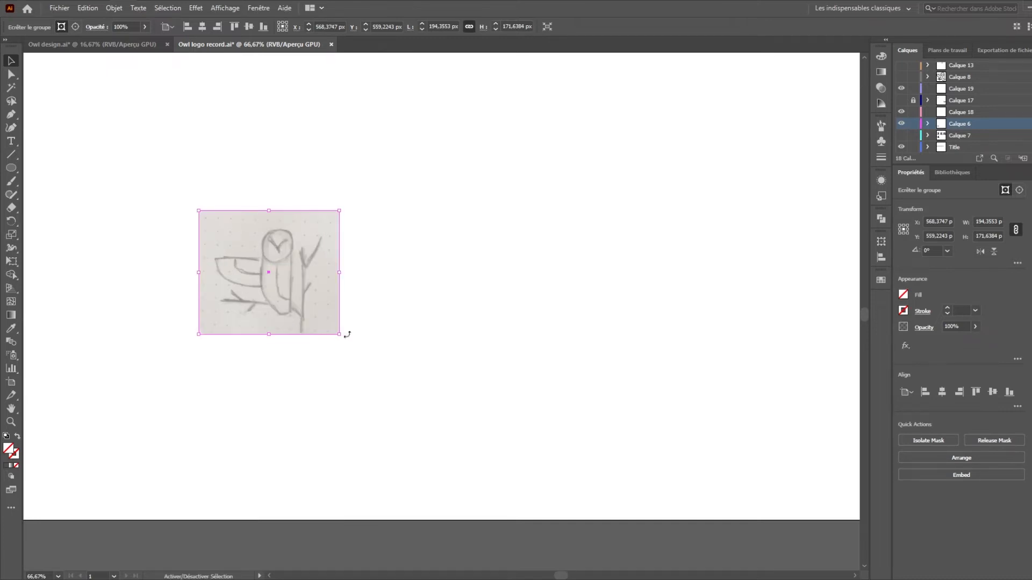
key("ctrl+shift+a")
- Lock the sketch layer Calque 6 and make Calque 18 the active layer
scroll(319, 290, "up", 1)
left_click_drag(530, 210, 496, 224)
left_click(914, 123)
left_click(948, 112)
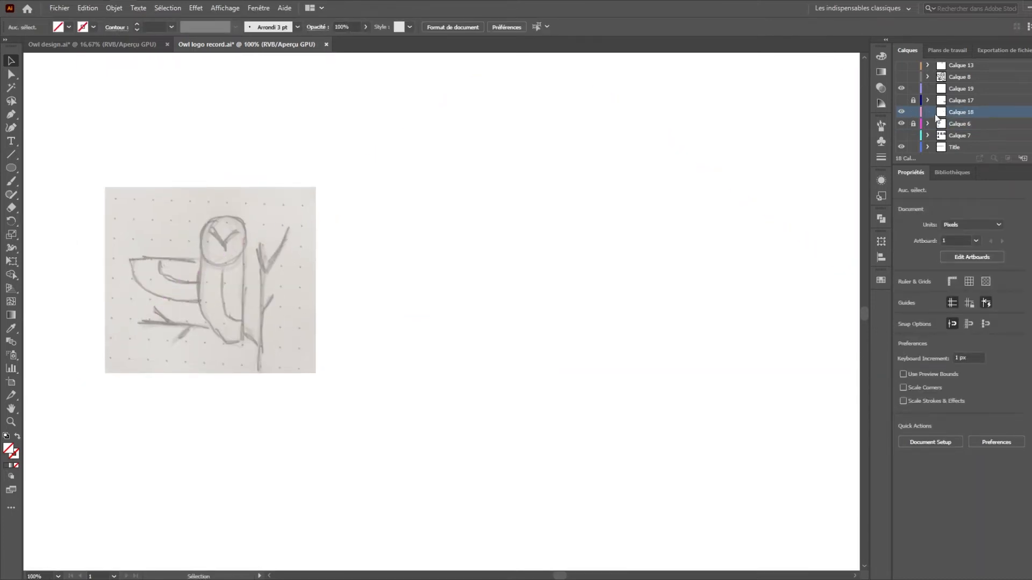
- Show the document grid and turn on snapping to it
left_click(225, 7)
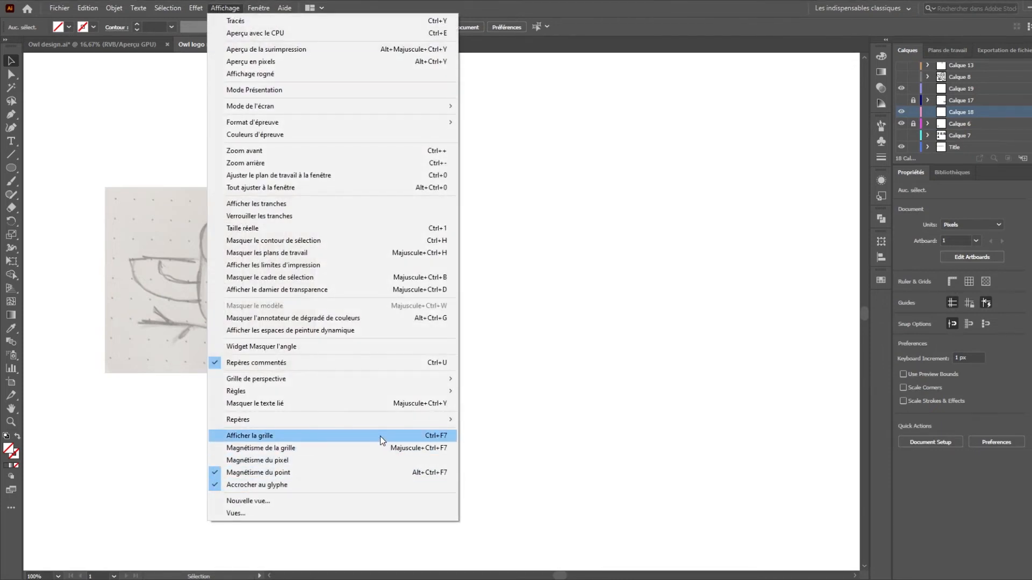
left_click(518, 440)
key("a")
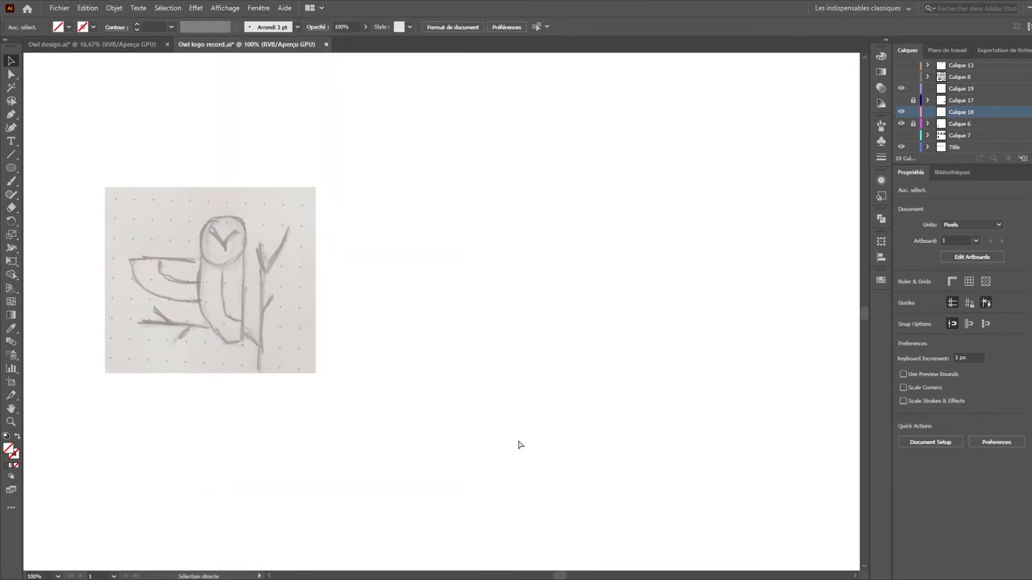
key("ctrl+quotedbl")
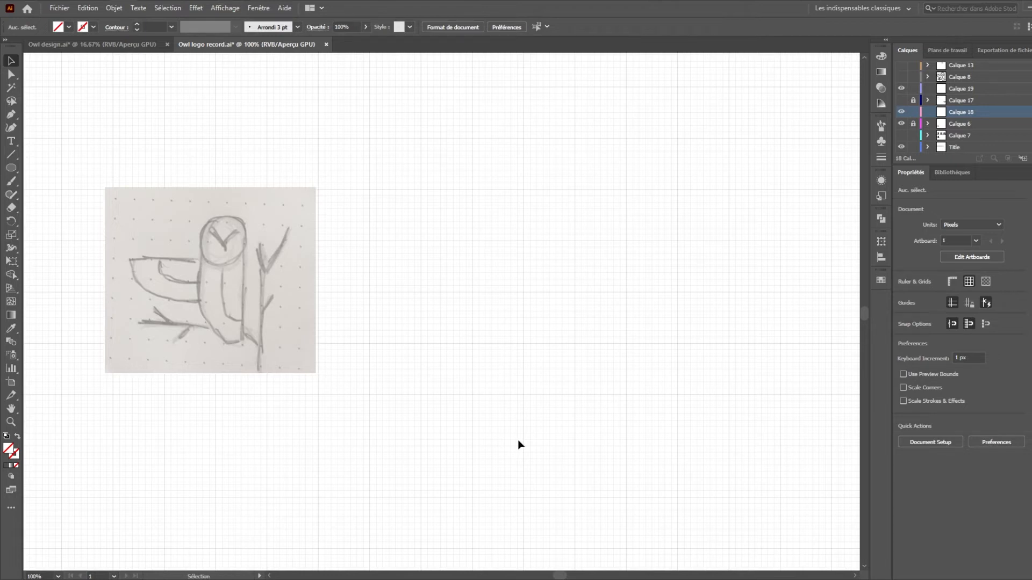
- Draw a 72 px circle beside the sketch for the owl's head and move it up and right on the grid
scroll(419, 281, "up", 1)
left_click_drag(376, 277, 456, 260)
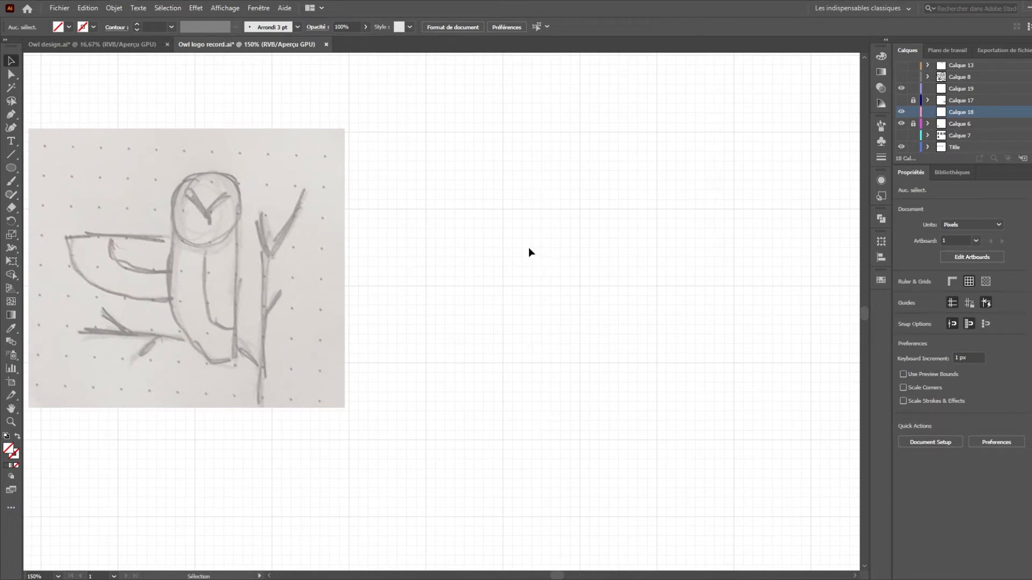
scroll(530, 239, "up", 1)
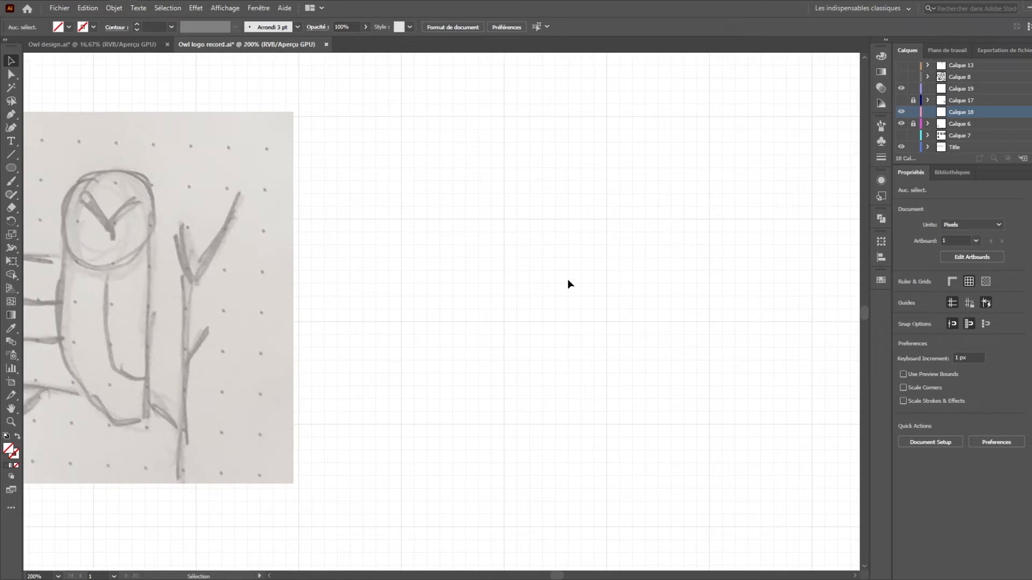
mouse_move(482, 304)
left_mouse_down()
mouse_move(533, 294)
mouse_move(486, 288)
left_mouse_up()
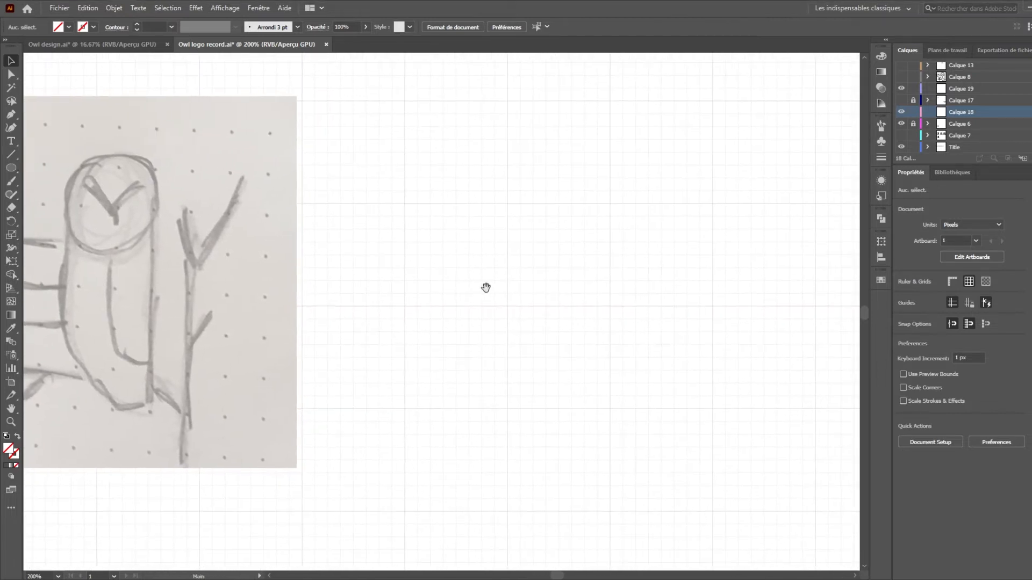
key("l")
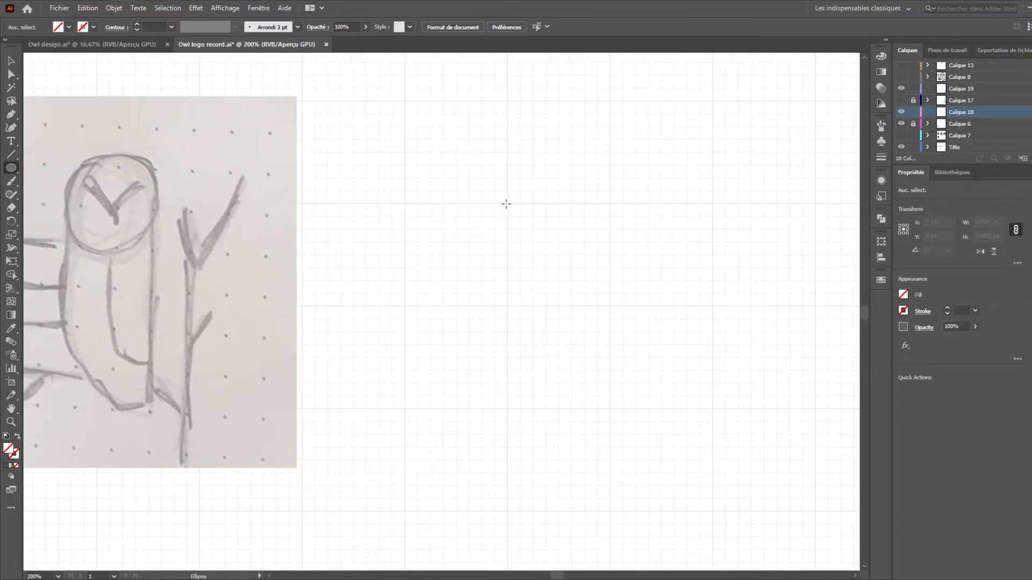
left_click_drag(507, 205, 558, 255)
key("v")
left_click_drag(557, 192, 609, 141)
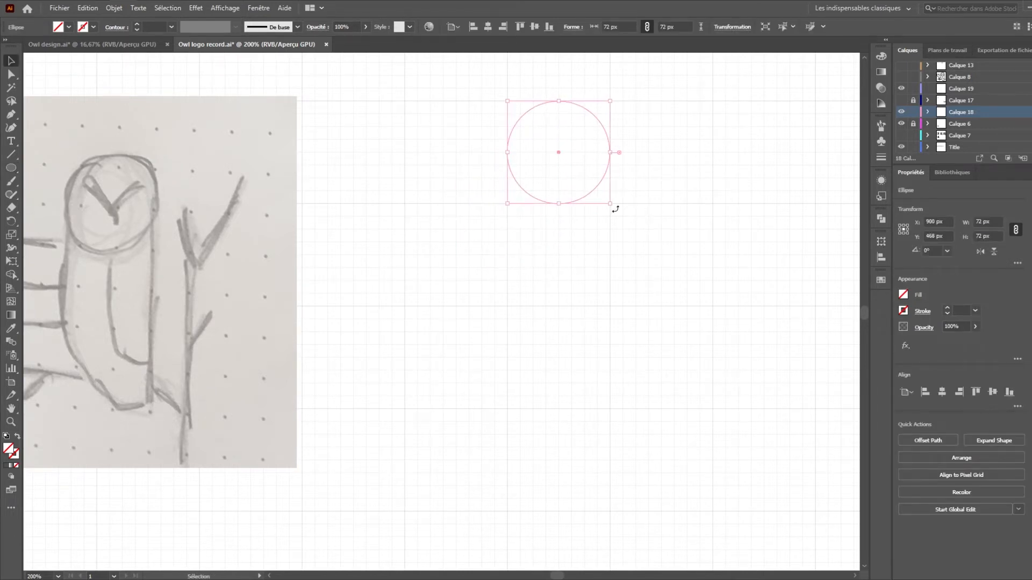
- Give the head circle a 0.5 pt stroke
left_click(646, 202)
left_click(558, 151)
left_click(137, 25)
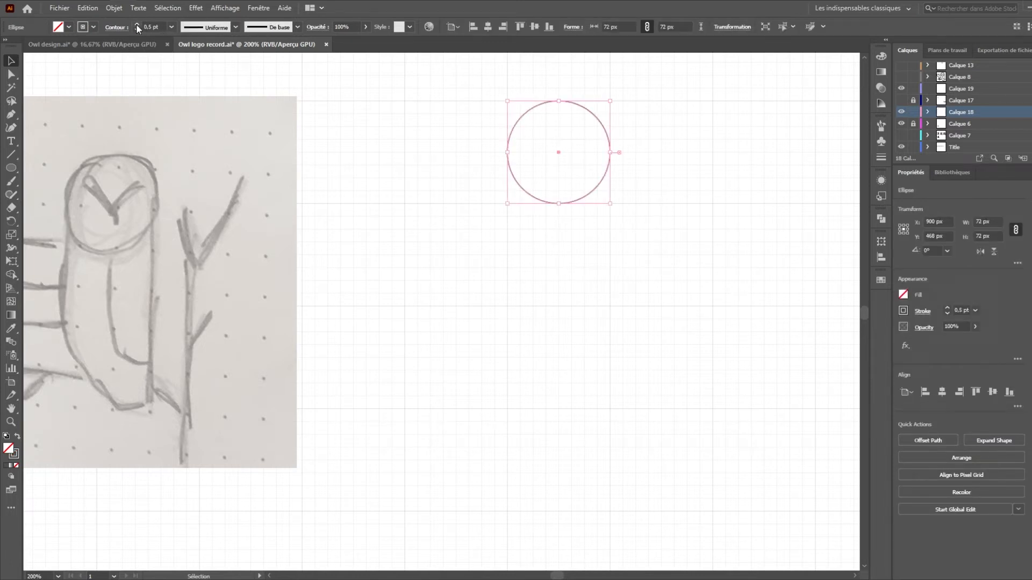
left_click(648, 206)
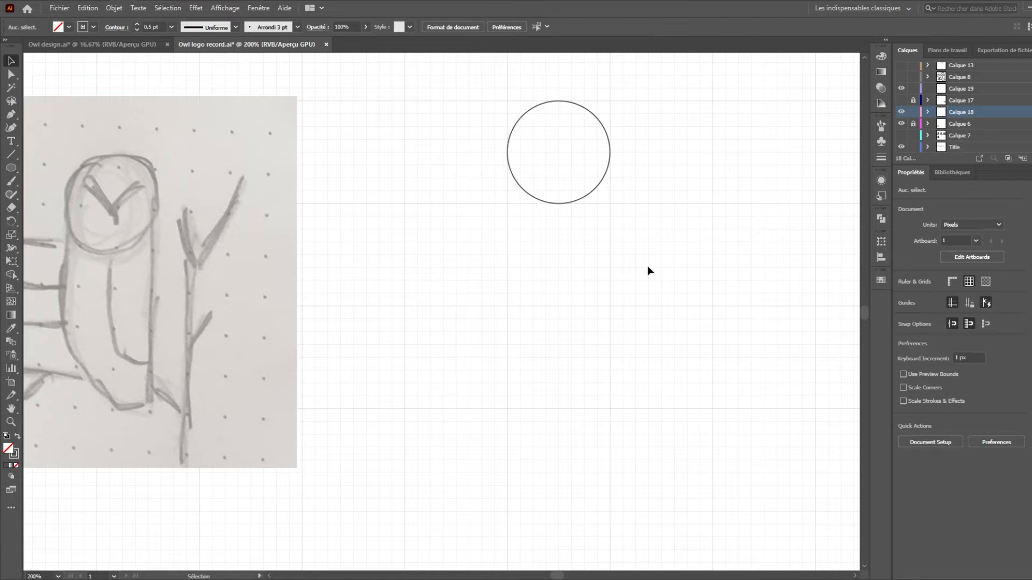
- Draw a 72 × 108 px body rectangle down from the circle's horizontal diameter and fully round its lower-left corner
key("m")
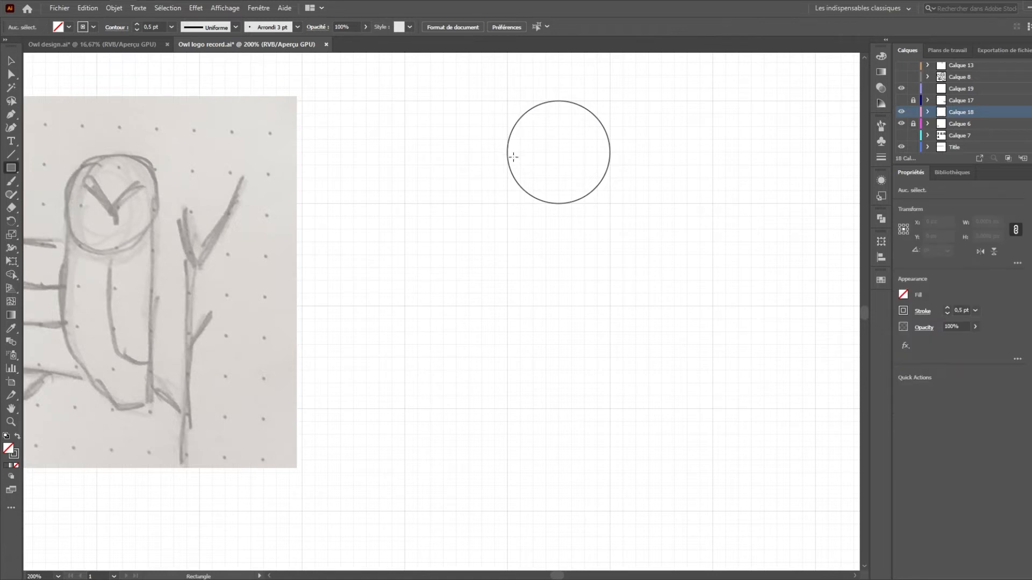
mouse_move(508, 152)
left_mouse_down()
mouse_move(610, 276)
mouse_move(609, 306)
left_mouse_up()
key("v")
key("a")
left_click(507, 306)
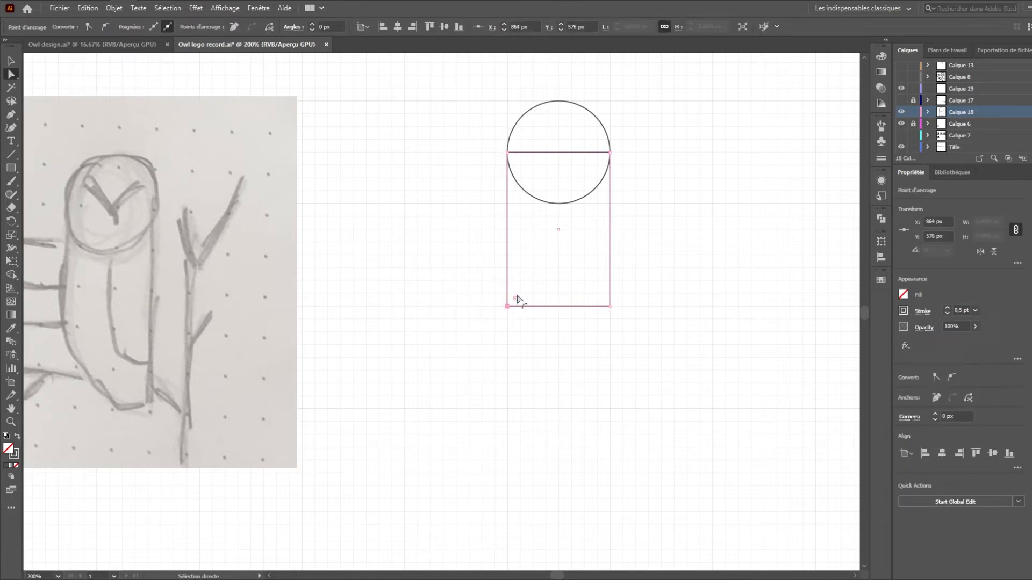
left_click_drag(525, 295, 652, 292)
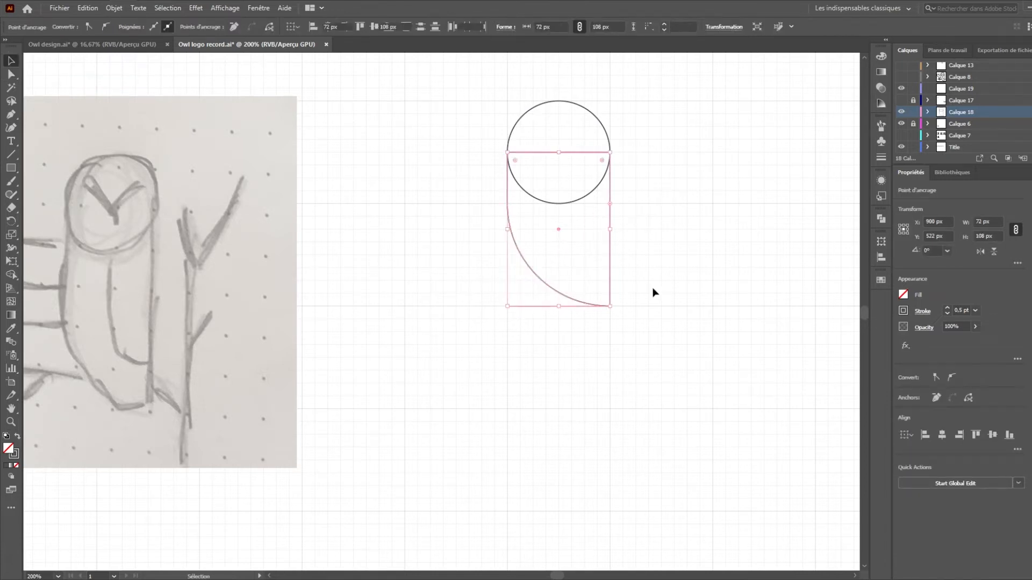
key("v")
left_click(631, 291)
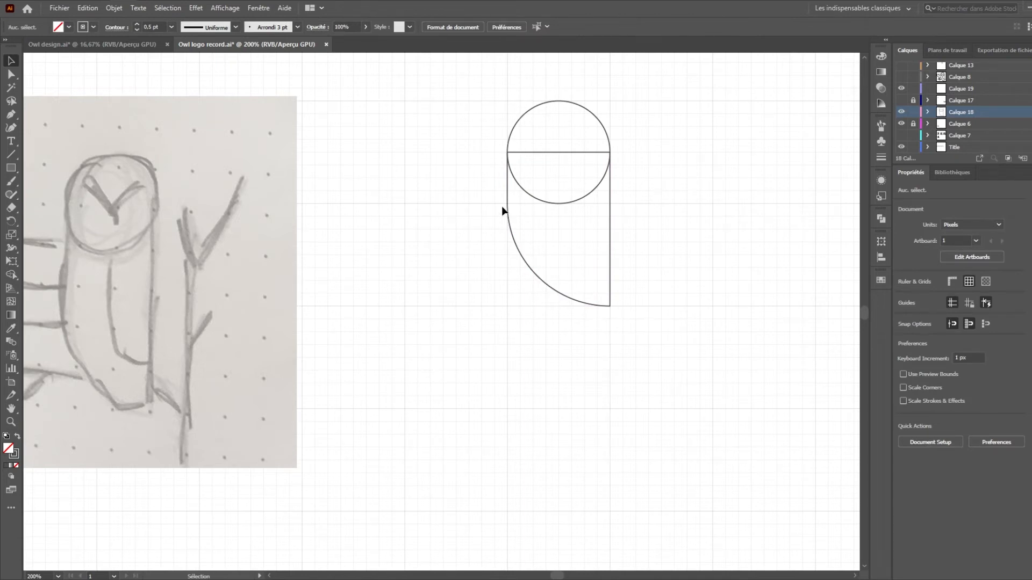
- Draw a 72 × 81 px rectangle over the body for the folded wing and narrow it to 36 px from its left side
mouse_move(401, 260)
left_mouse_down()
mouse_move(452, 260)
mouse_move(467, 281)
mouse_move(447, 279)
left_mouse_up()
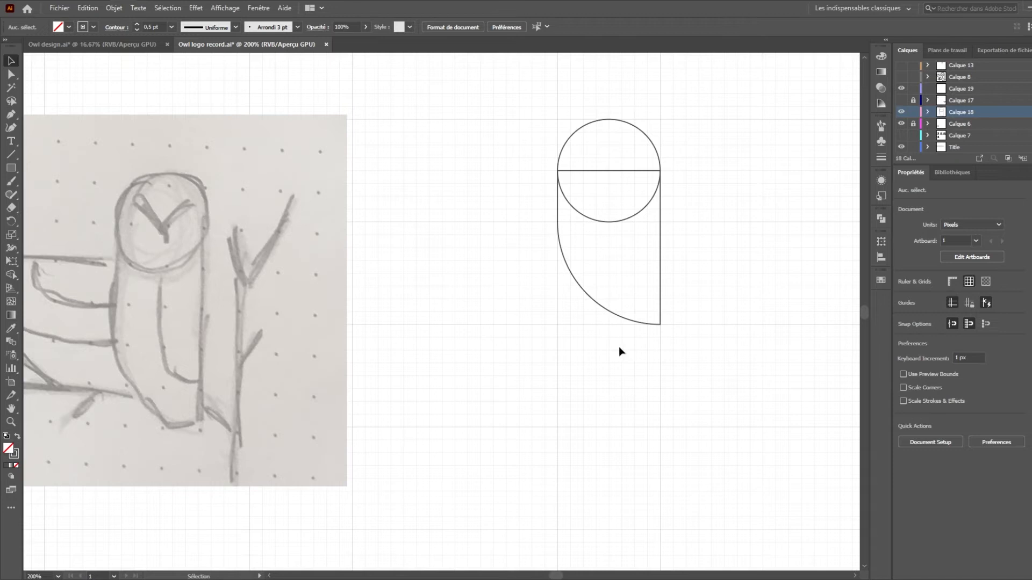
key("a")
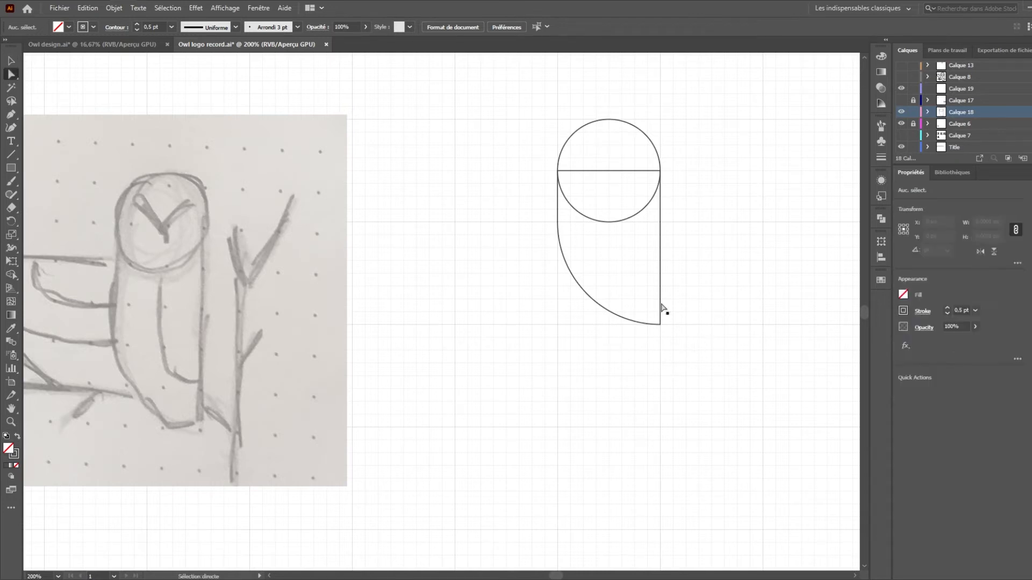
key("v")
key("m")
left_click_drag(557, 171, 660, 286)
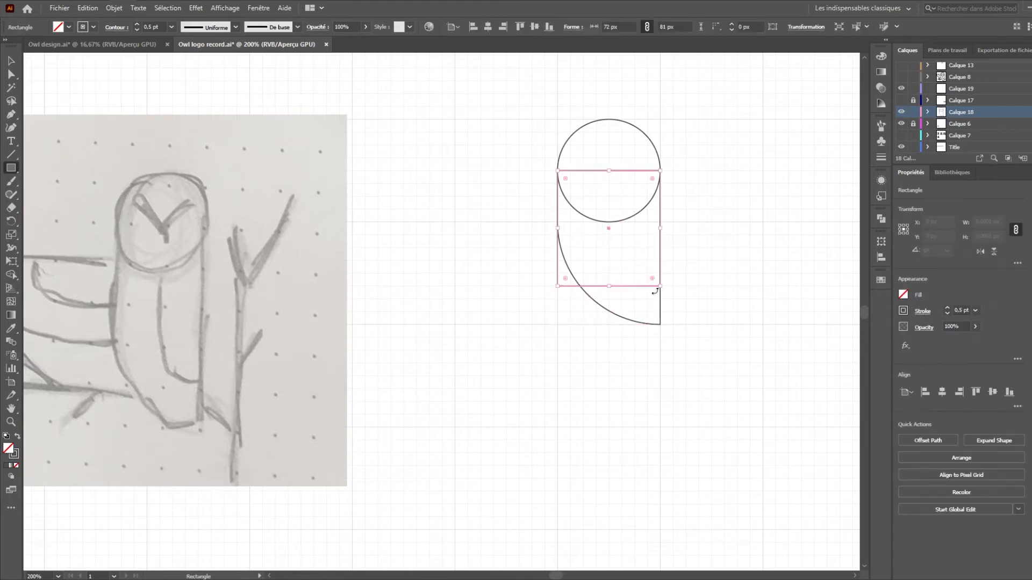
key("v")
left_click_drag(559, 228, 609, 232)
- Fully round the lower-left corner of the inner wing rectangle
key("a")
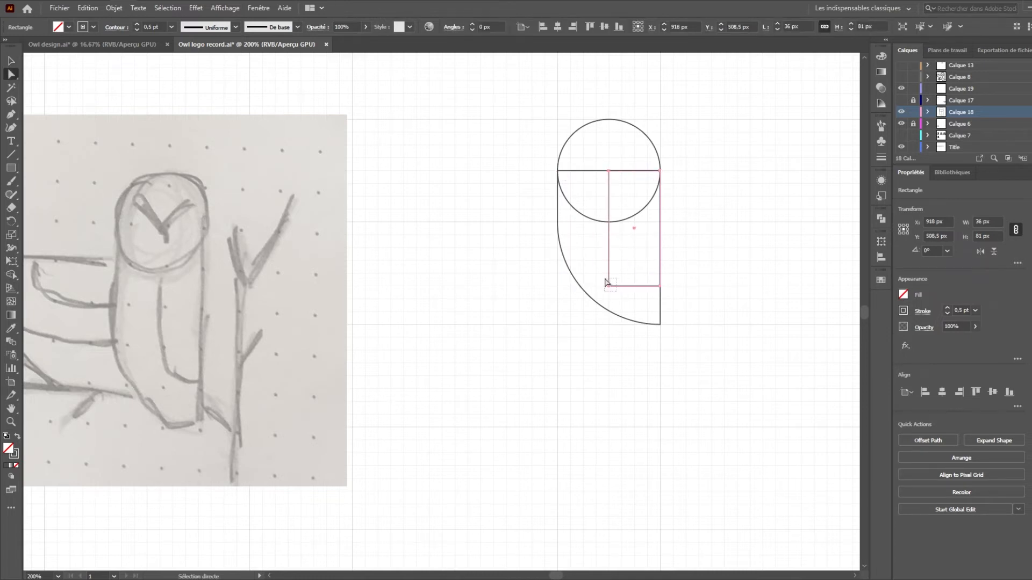
left_click(608, 285)
left_click_drag(618, 280, 751, 181)
key("v")
left_click(724, 299)
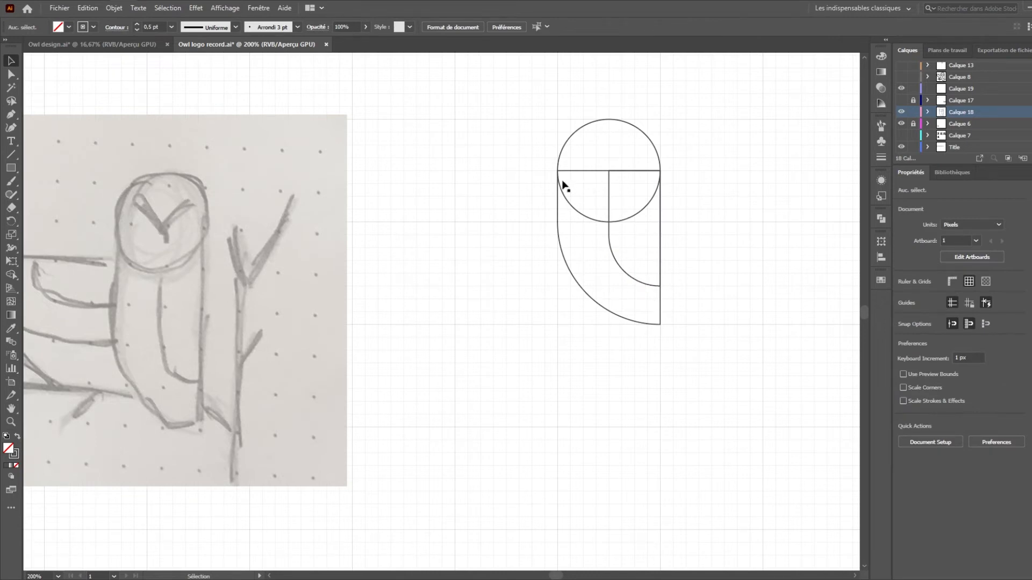
- Shorten the inner wing shape to 72 px high from its lower edge
left_click(656, 287)
left_click_drag(636, 282, 636, 273)
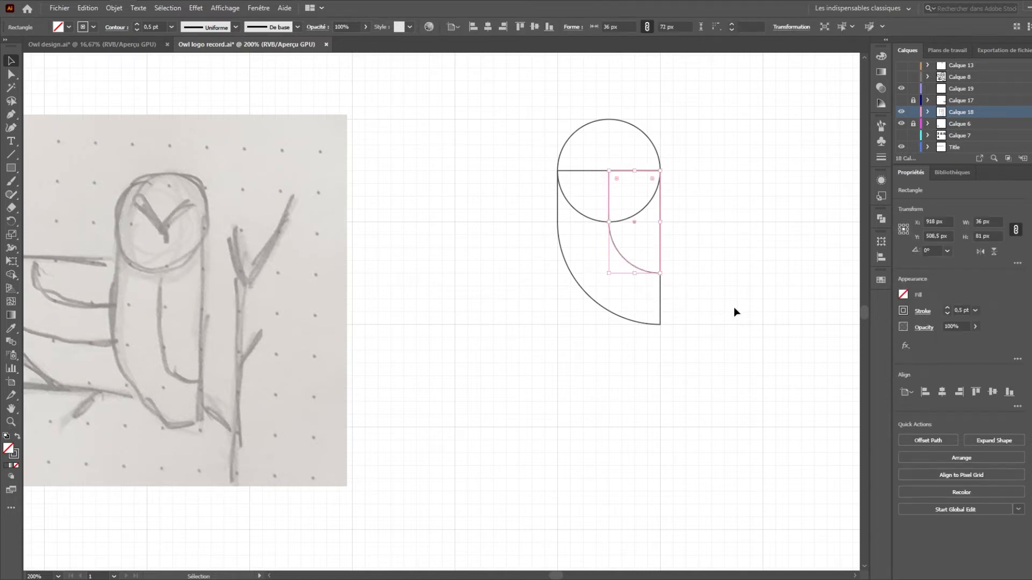
left_click(718, 322)
- Copy and paste the body and inner wing shapes, rotate the copy to 270°, and place it left of the body, overlapping it
key("a")
left_click_drag(660, 374, 596, 255)
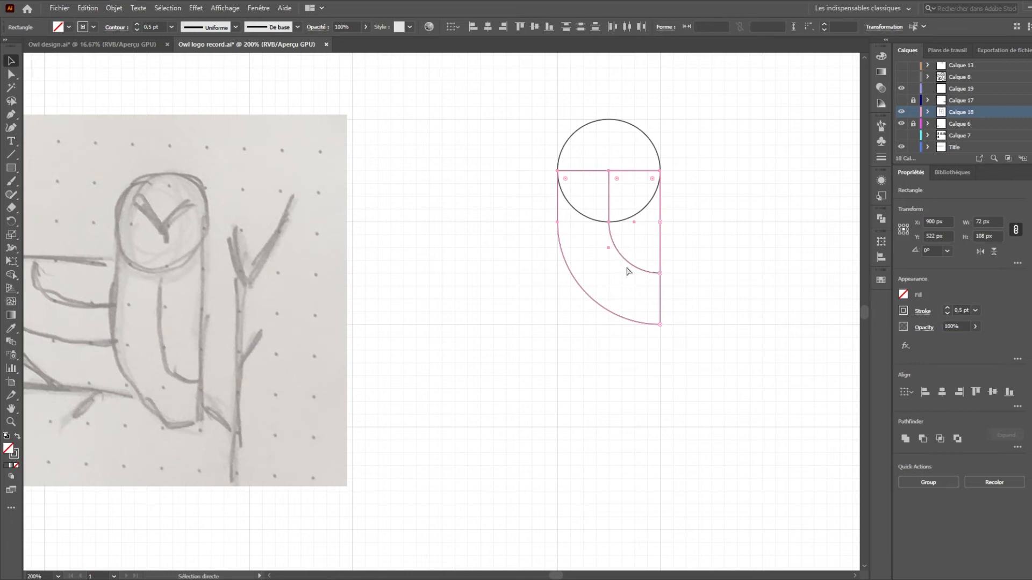
key("v")
key("ctrl+c")
key("ctrl+v")
left_click_drag(495, 230, 586, 273)
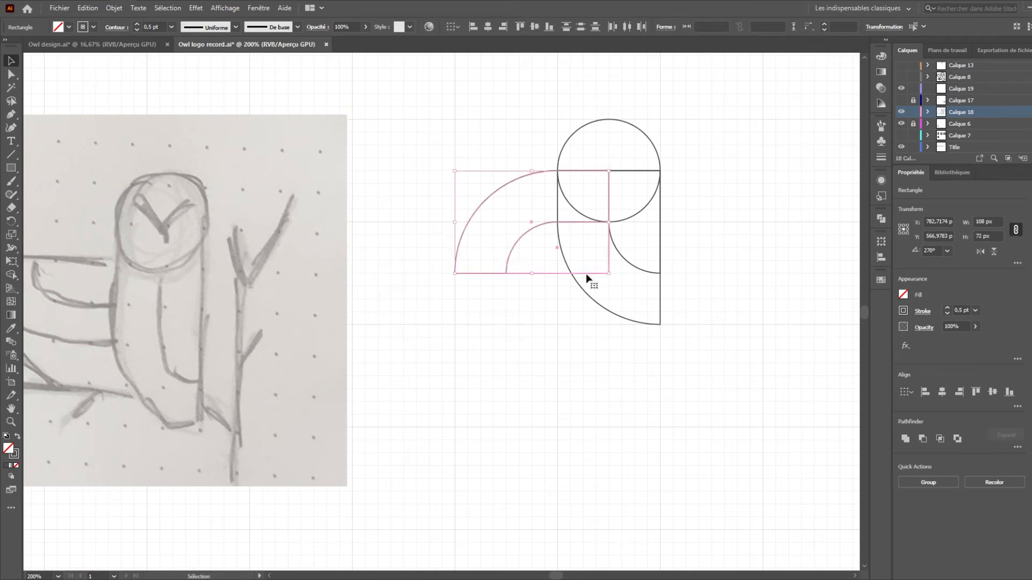
- Reflect the rotated wing copy across the horizontal axis
right_click(565, 275)
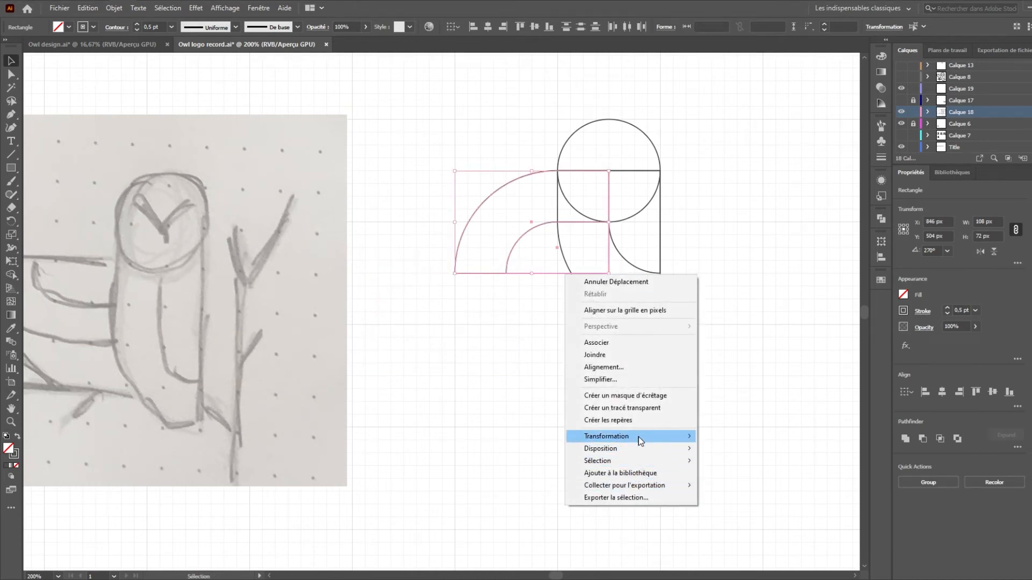
mouse_move(634, 436)
left_click(723, 478)
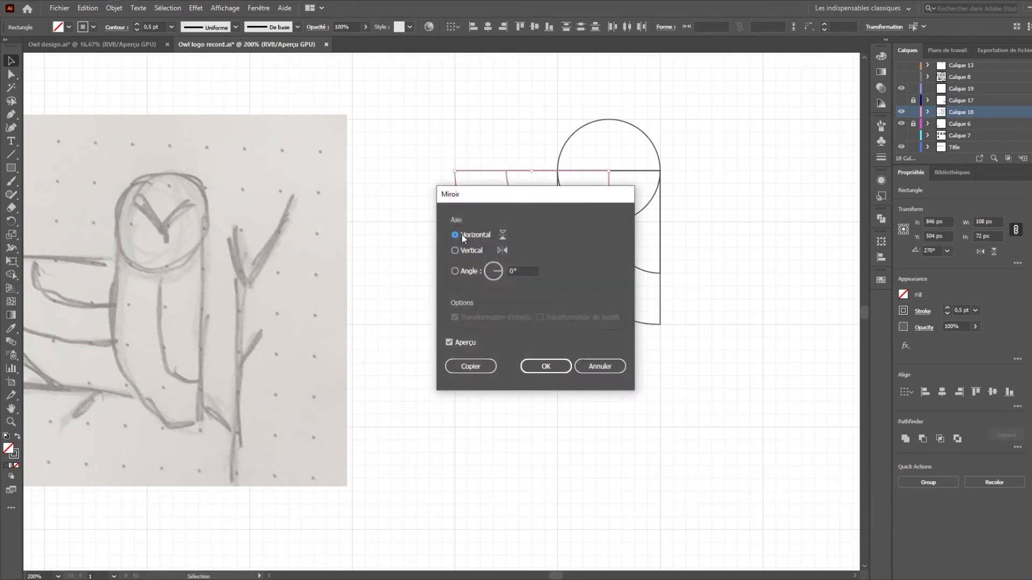
left_click(538, 366)
left_click(548, 398)
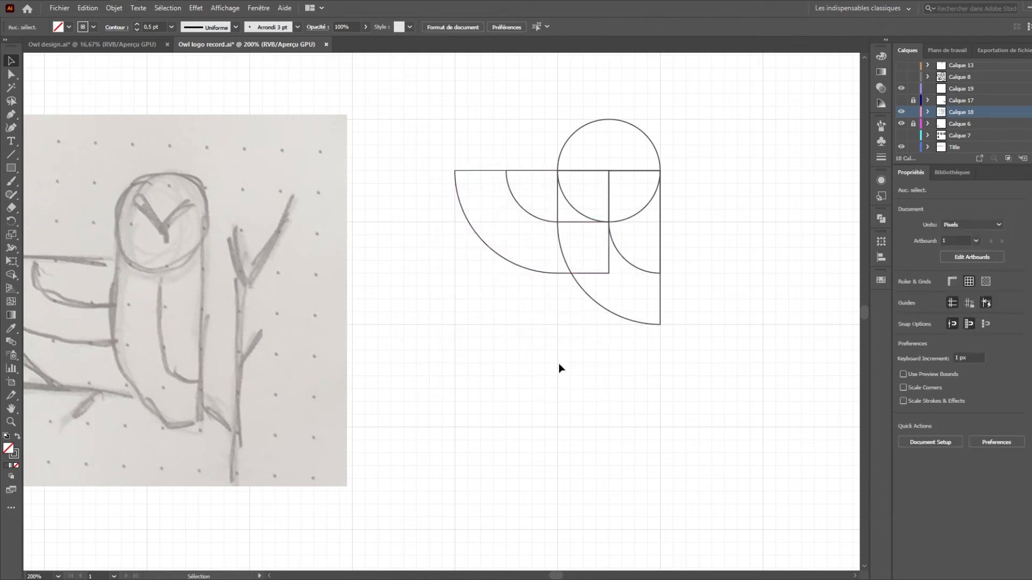
- Draw a horizontal branch line with the Pen tool across the lower body at Y 558 px, ending left of it at X 837 px
left_click_drag(496, 351, 541, 338)
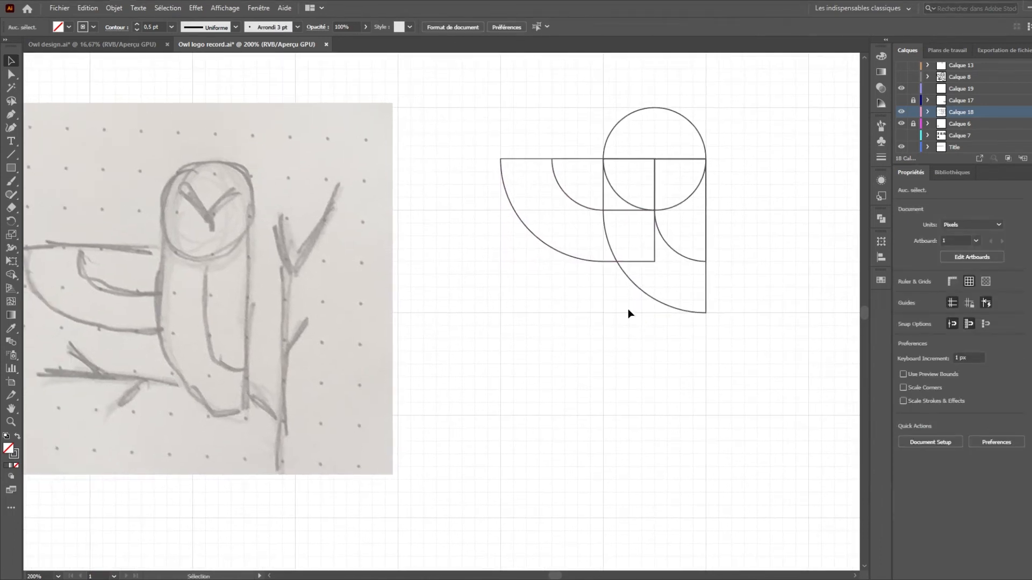
scroll(627, 308, "down", 1)
left_click_drag(708, 305, 671, 314)
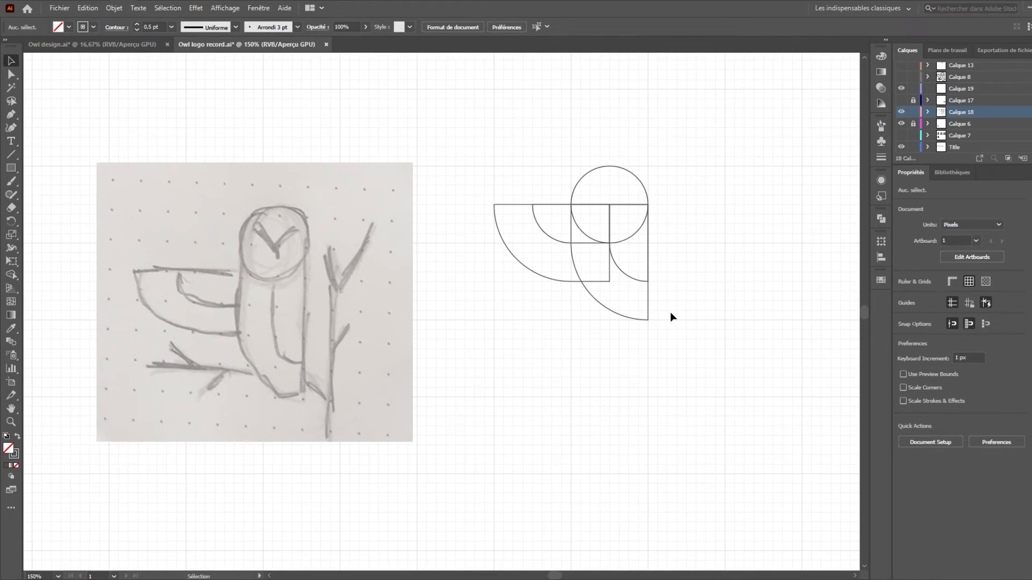
key("p")
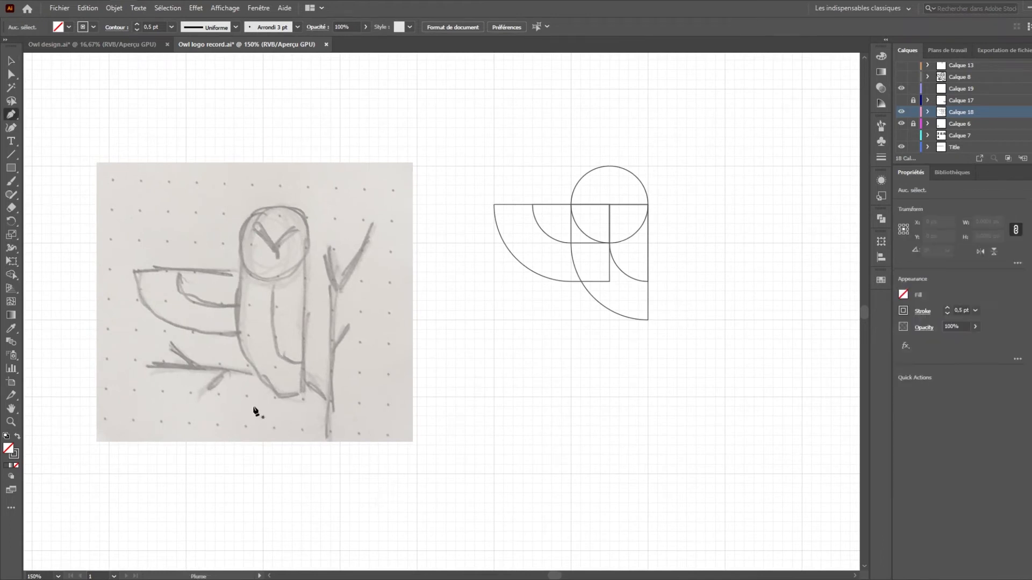
left_click(667, 301)
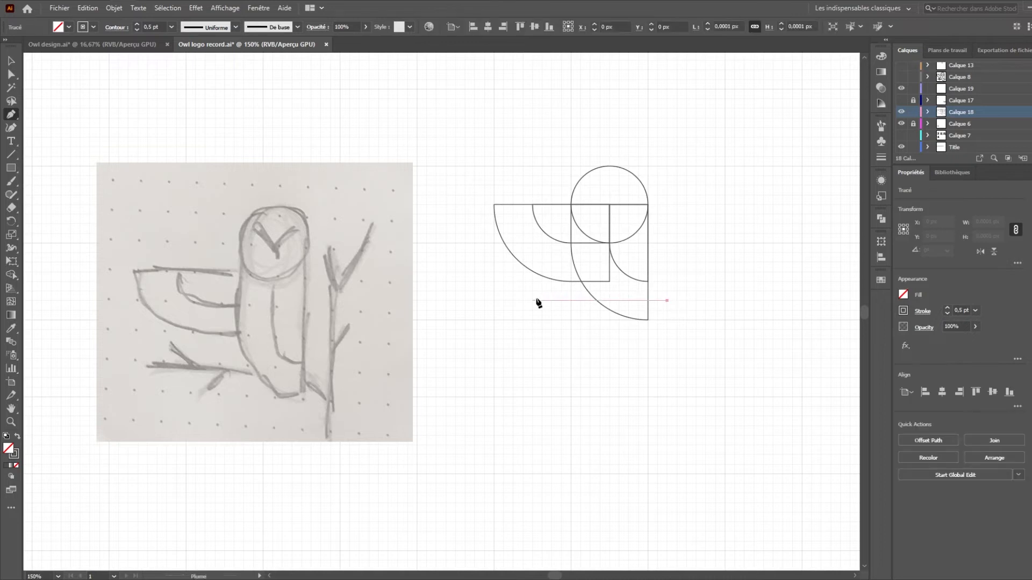
left_click(542, 301)
key("v")
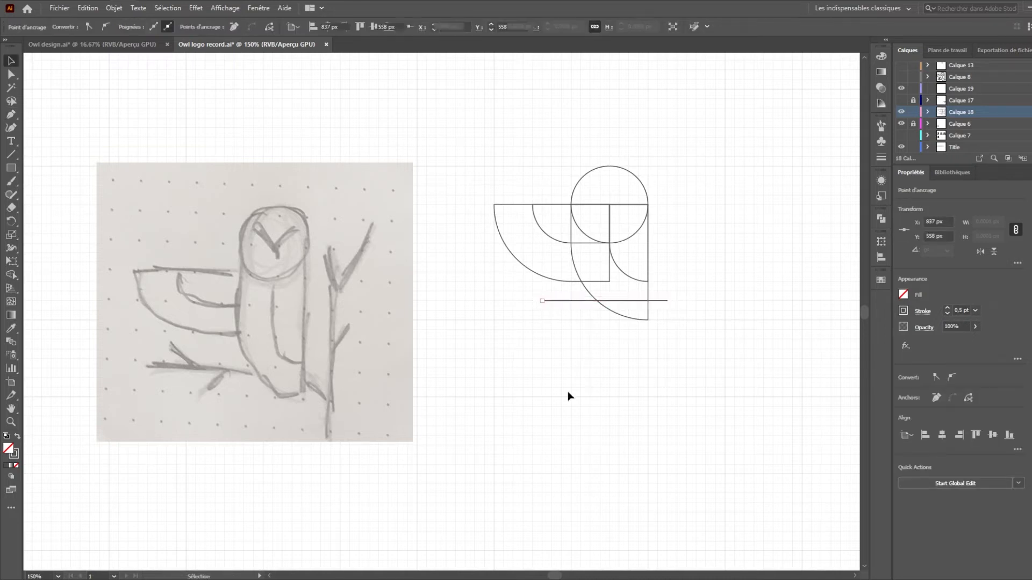
- Draw a 54 px circle below the owl, duplicate it sideways overlapping by half, and intersect both circles into a leaf shape
left_click(617, 372)
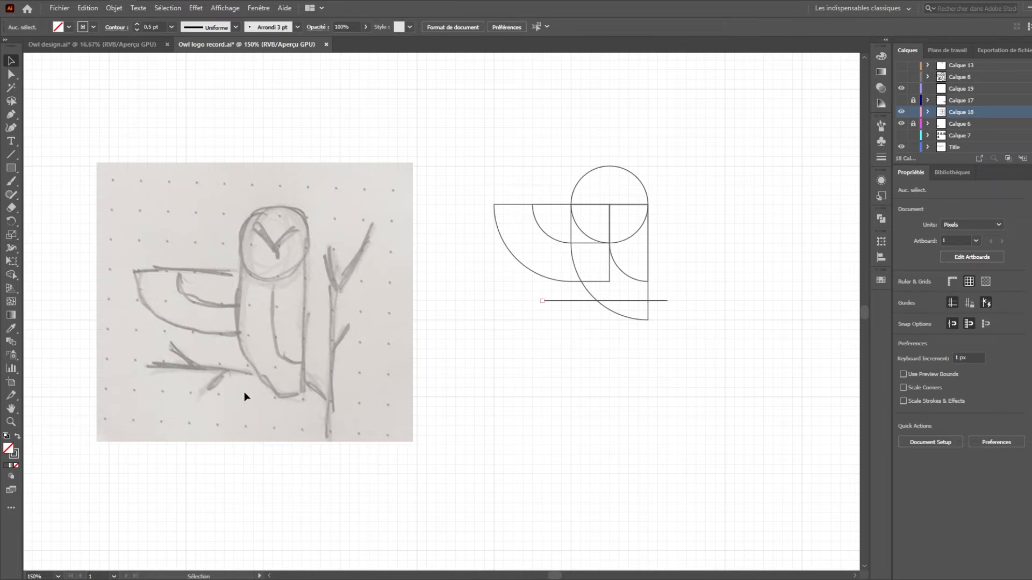
key("l")
left_click_drag(493, 397, 523, 425)
key("v")
left_click(516, 417)
left_click_drag(522, 411, 484, 362)
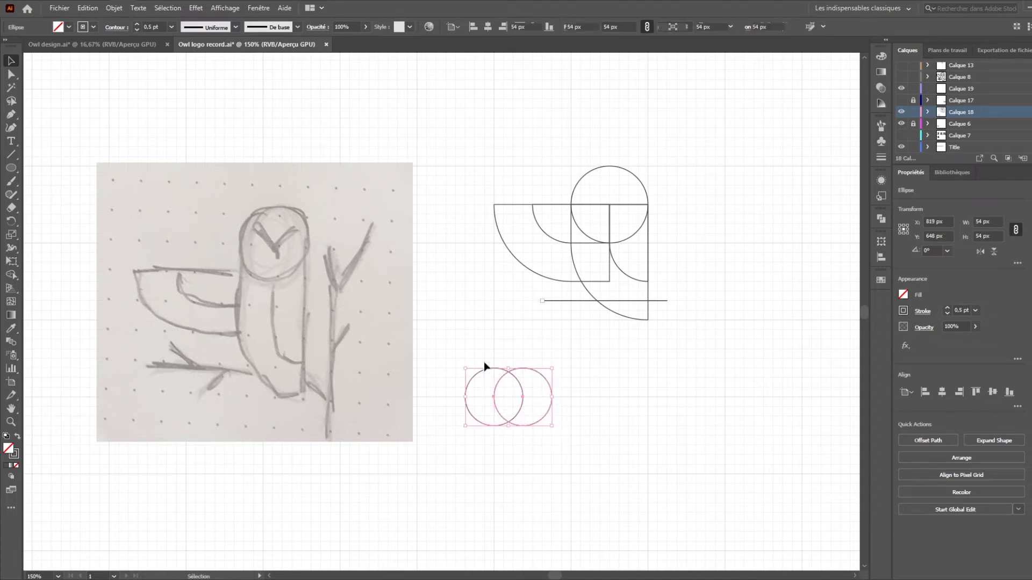
left_click(940, 438)
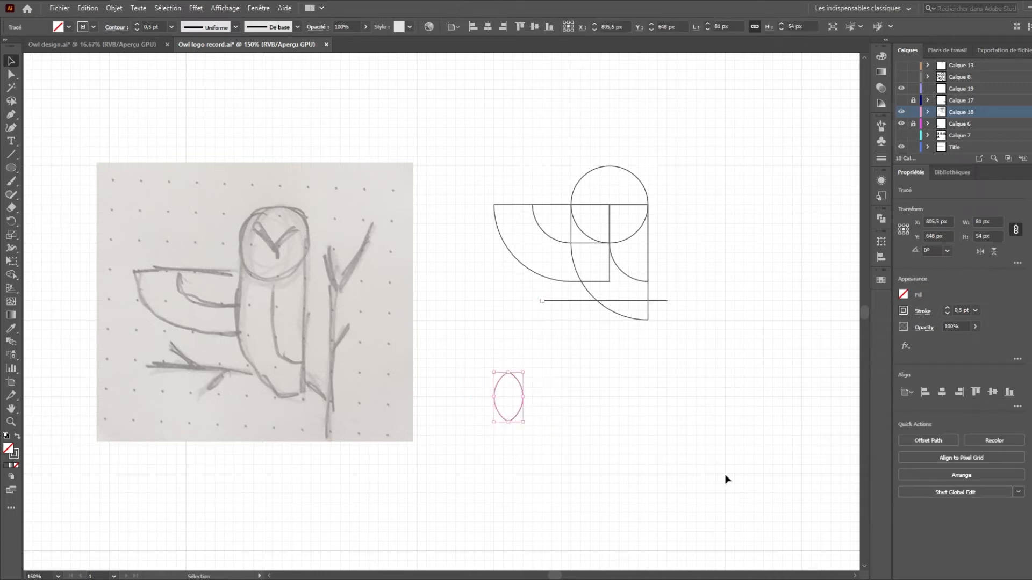
- Scale the leaf to 18 px wide and stand it upright on the branch near its free end at X 846 px
left_click_drag(523, 372, 558, 276)
left_click(508, 398)
left_click(560, 301)
key("a")
left_click(563, 290)
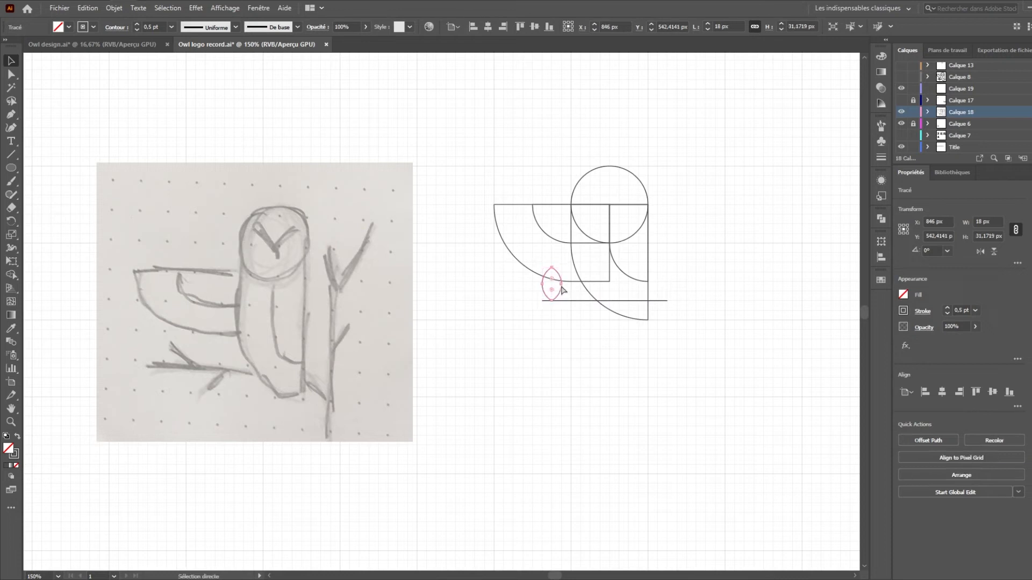
- Copy the leaf in place and move the copy straight down below the branch so the two leaf tips meet
key("ctrl+c")
key("ctrl+f")
key("Down")
key("Down")
key("Down")
key("Down")
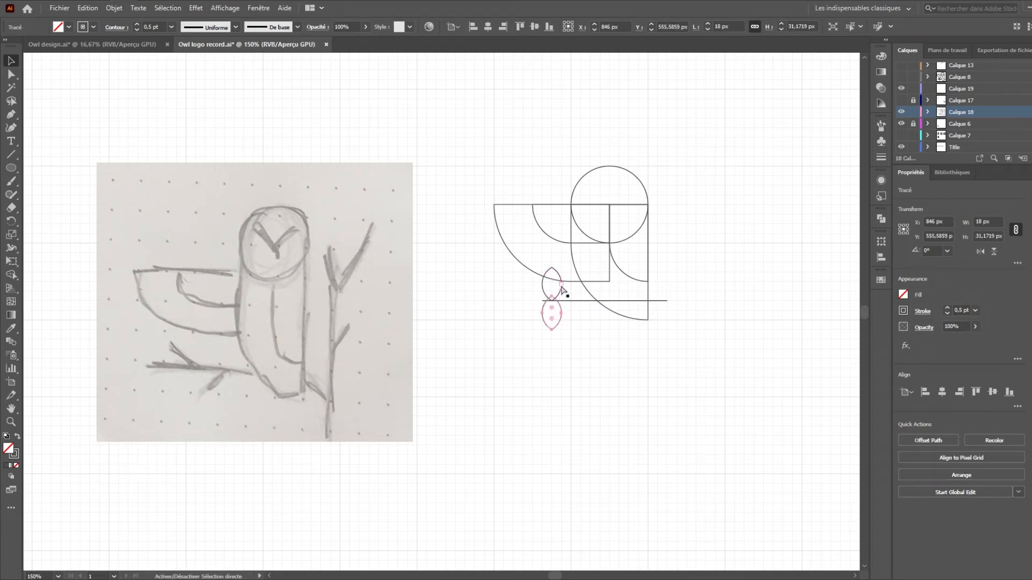
key("v")
key("Up")
key("Up")
key("Up")
key("Up")
key("Up")
key("Up")
key("Up")
key("Up")
key("Up")
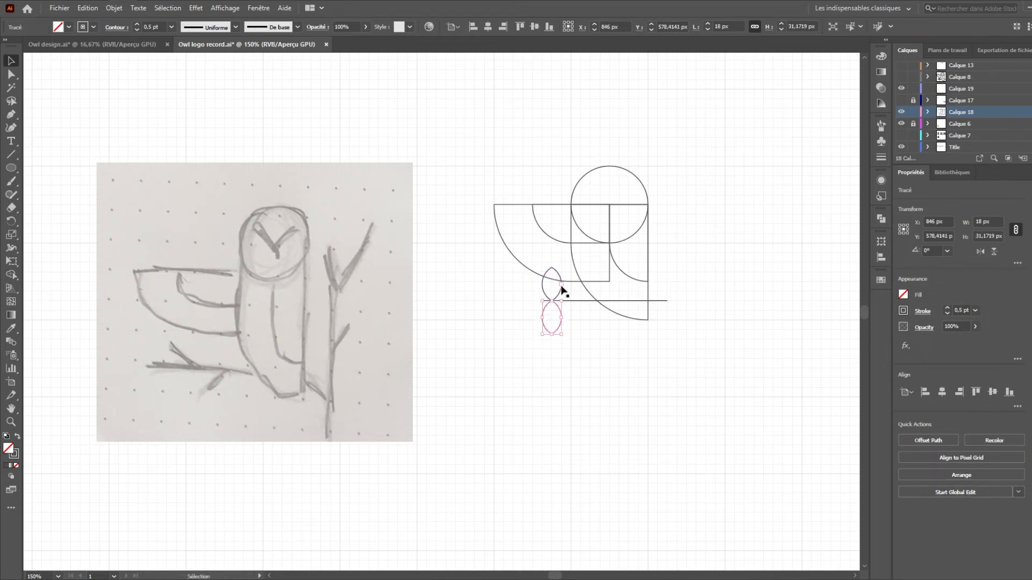
- Copy the lower leaf, rotate the copy to 270°, and place it horizontally with its tip touching the branch's left end
left_click(509, 274)
scroll(511, 275, "up", 2)
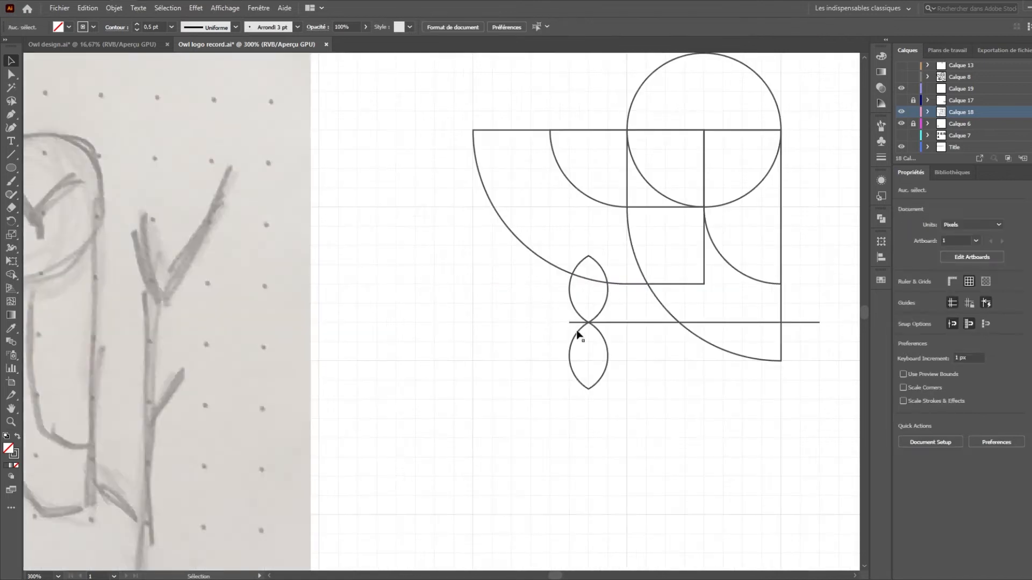
left_click(604, 341)
key("ctrl+c")
key("ctrl+v")
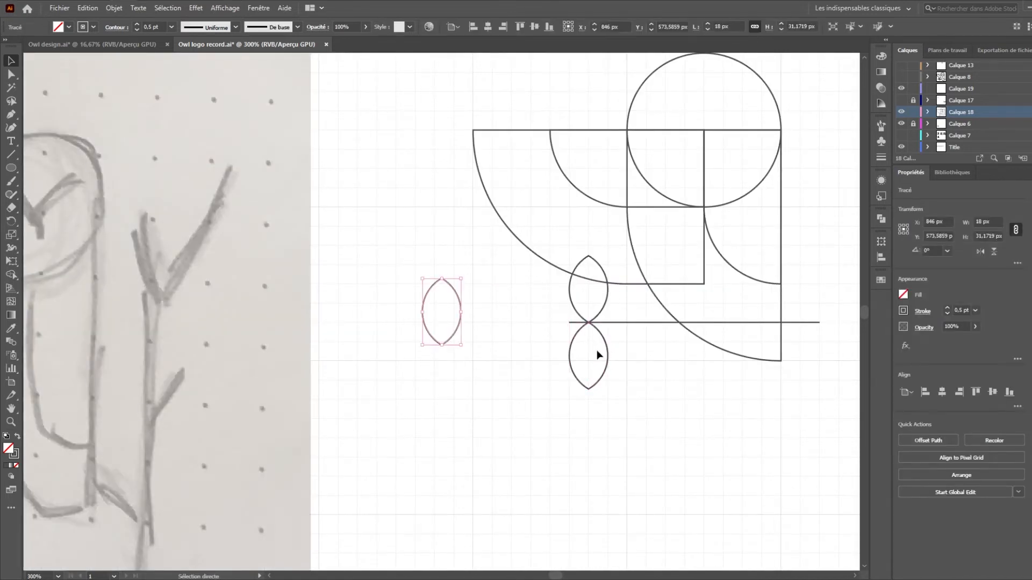
left_click_drag(476, 290, 556, 340)
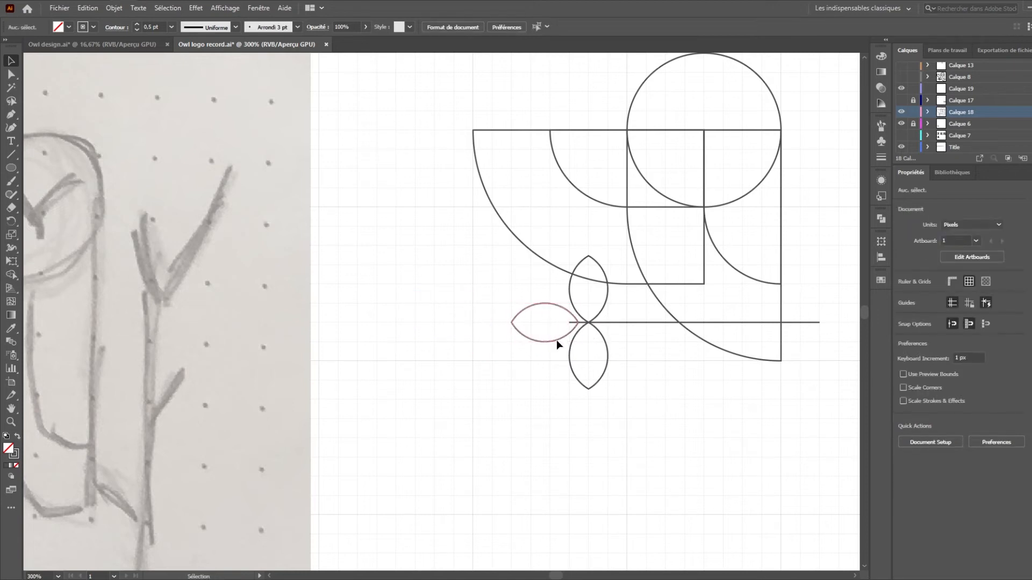
left_click(557, 340)
key("Left")
key("Left")
key("Left")
key("Left")
key("Left")
- Select the three leaves without the branch line and scale them down to 27 px long
left_click(711, 410)
left_click(521, 305)
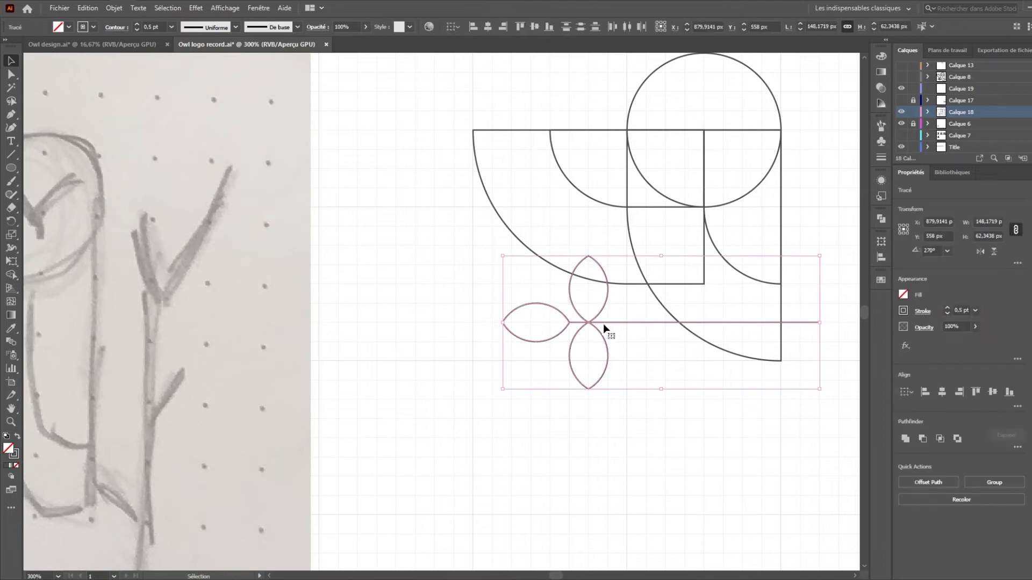
left_click(627, 389)
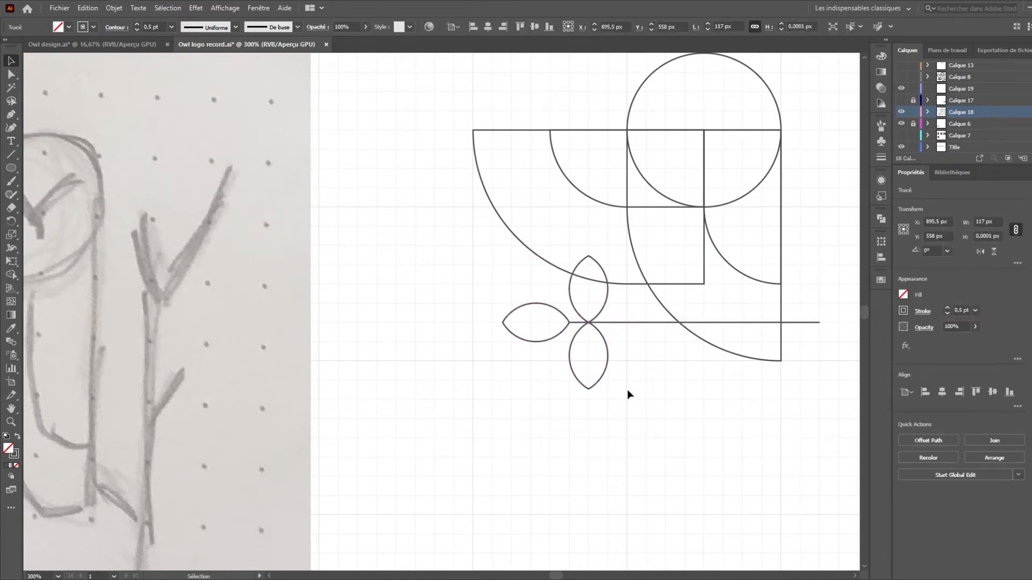
left_click(600, 316)
left_click(562, 320, "shift")
left_click(607, 356, "shift")
left_click_drag(611, 257, 606, 265)
- Move the branch line and its three leaves together about 9 px right and down, to Y 567 px
left_click_drag(619, 396, 532, 316)
left_click(644, 358)
left_click_drag(622, 402, 535, 313)
left_click_drag(605, 321, 623, 341)
left_click(701, 385)
- Isolate the horizontal leaf and nudge it until its tip meets the branch's left end
scroll(638, 273, "down", 1)
left_click_drag(648, 287, 569, 329)
scroll(559, 331, "up", 1)
left_click(482, 338)
double_click(482, 337)
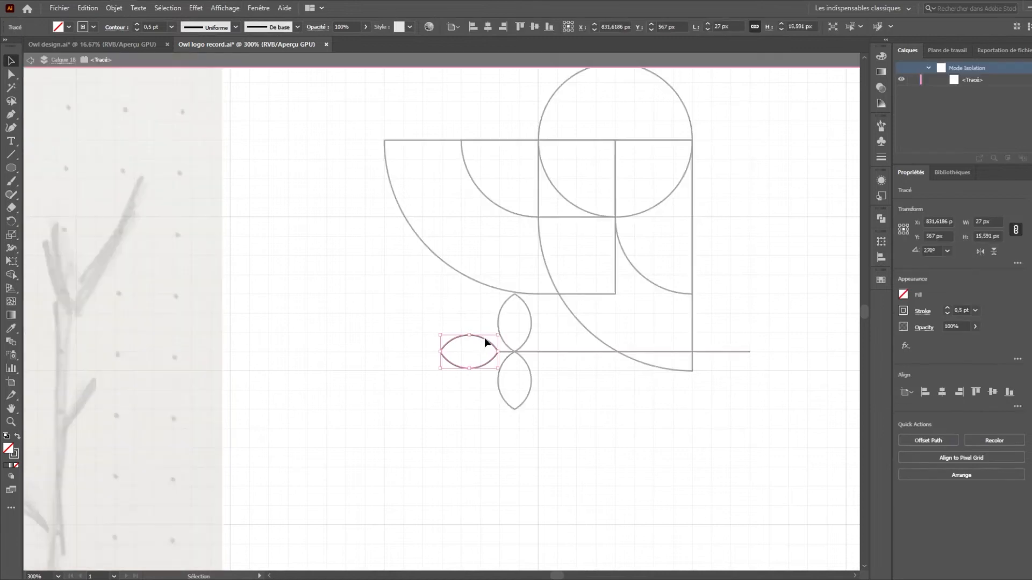
left_click_drag(484, 337, 486, 340)
key("ctrl+z")
key("ctrl+z")
key("Left")
key("Left")
left_click(567, 395)
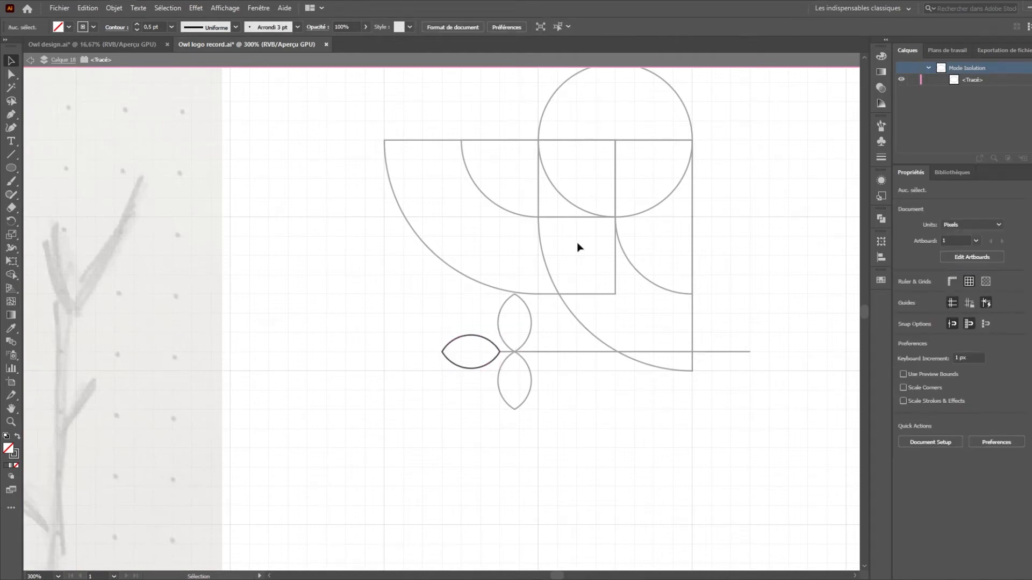
left_click(30, 62)
left_click(30, 62)
scroll(622, 347, "down", 1)
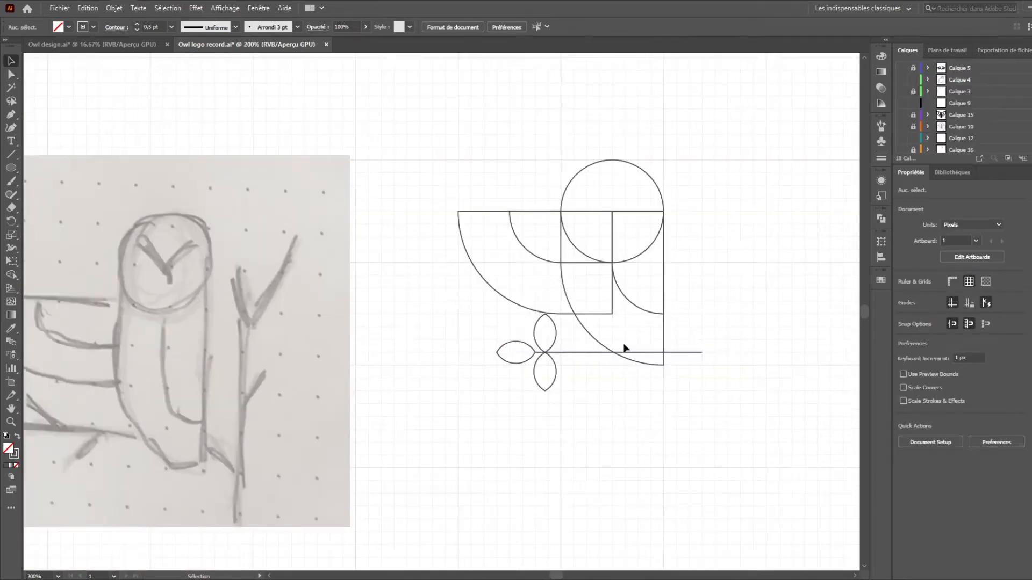
left_click_drag(738, 268, 663, 299)
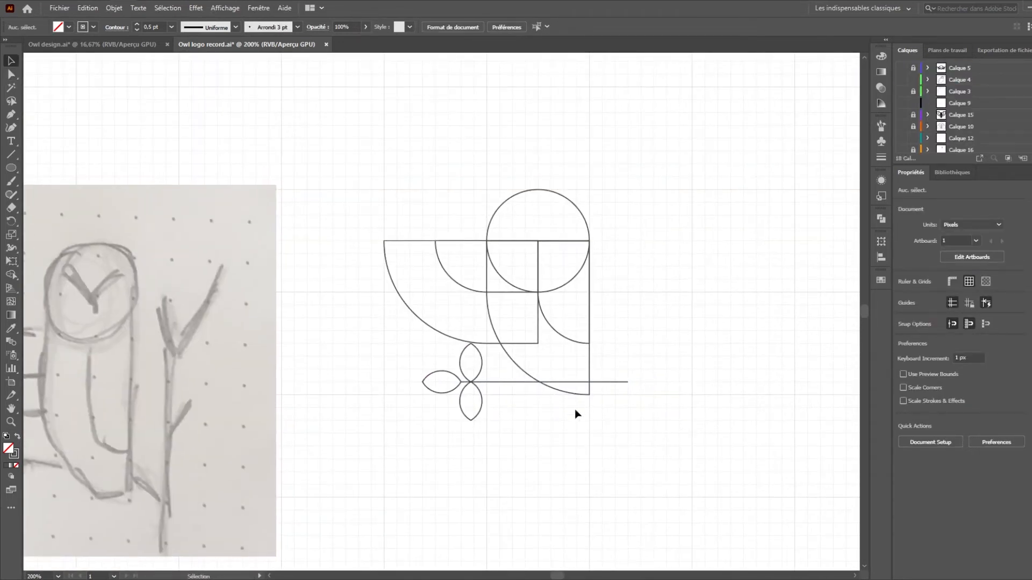
key("a")
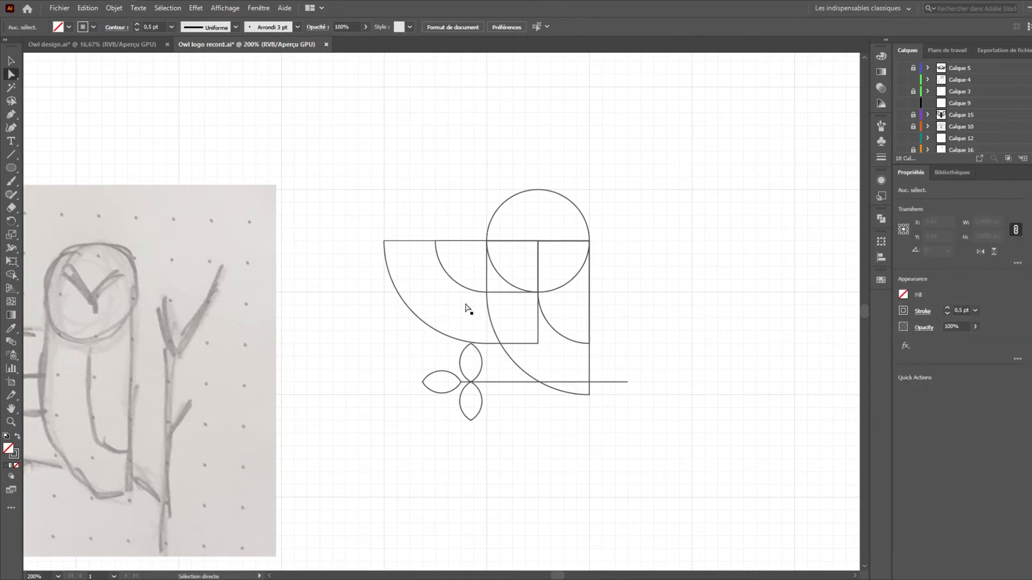
key("v")
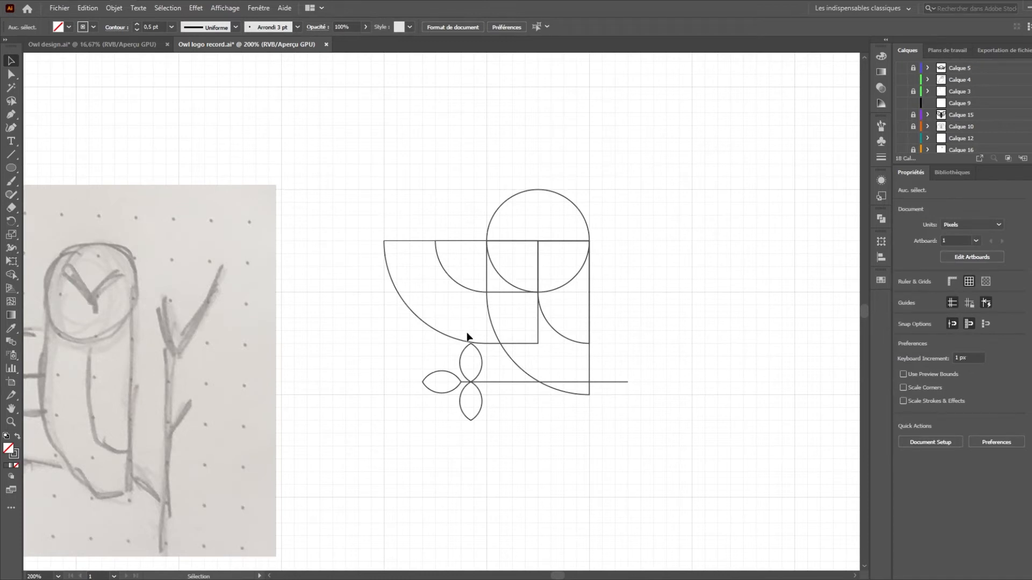
left_click_drag(505, 444, 530, 431)
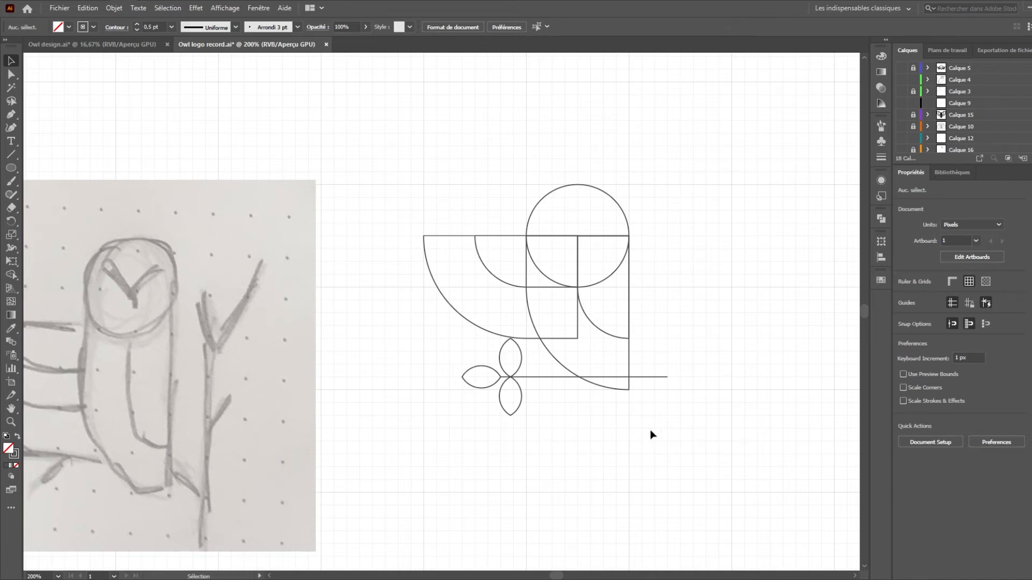
- Try to lengthen the inner wing shape downward past the branch to 135 px high
left_click(609, 335)
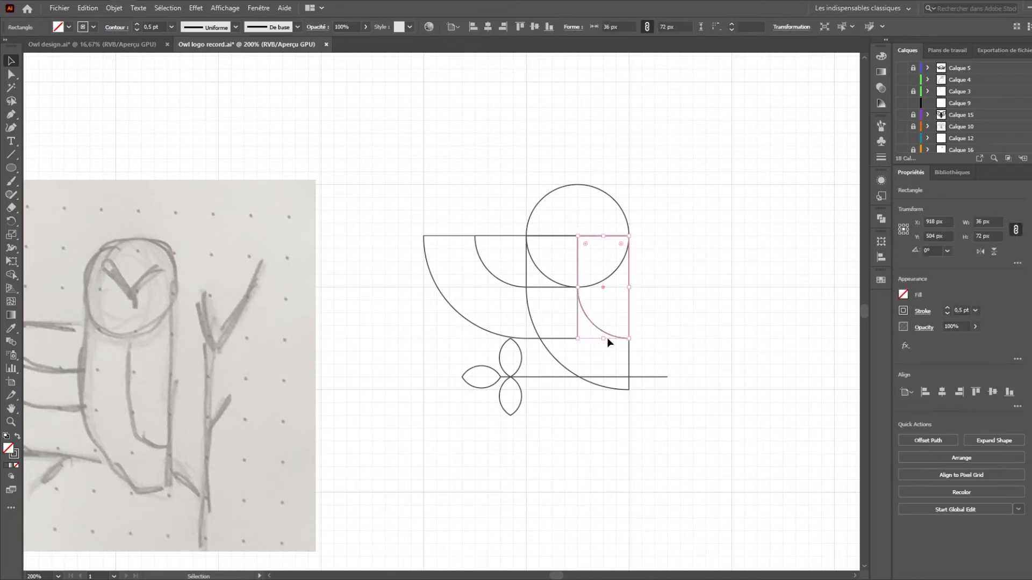
left_click_drag(606, 339, 607, 428)
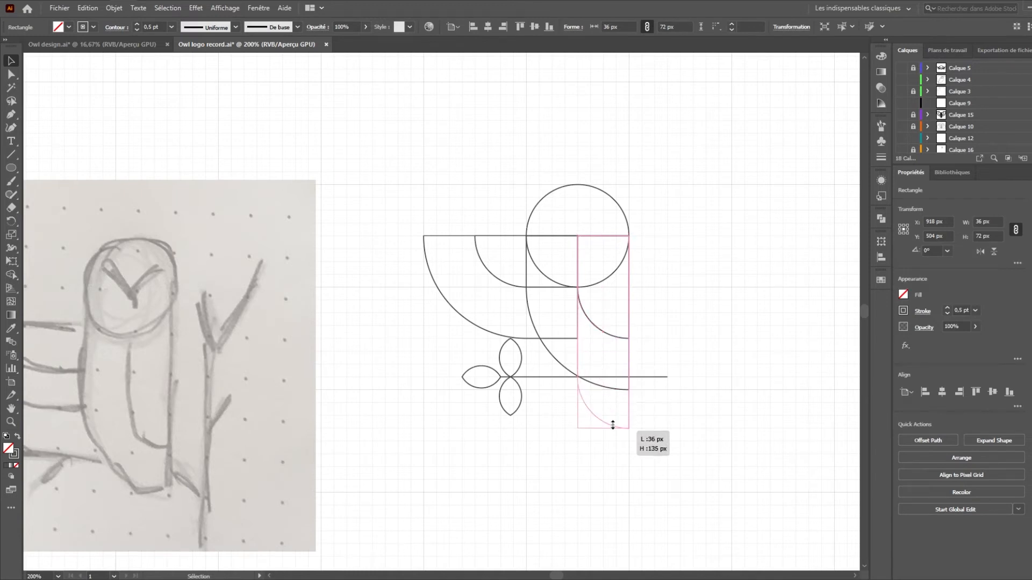
left_click(725, 441)
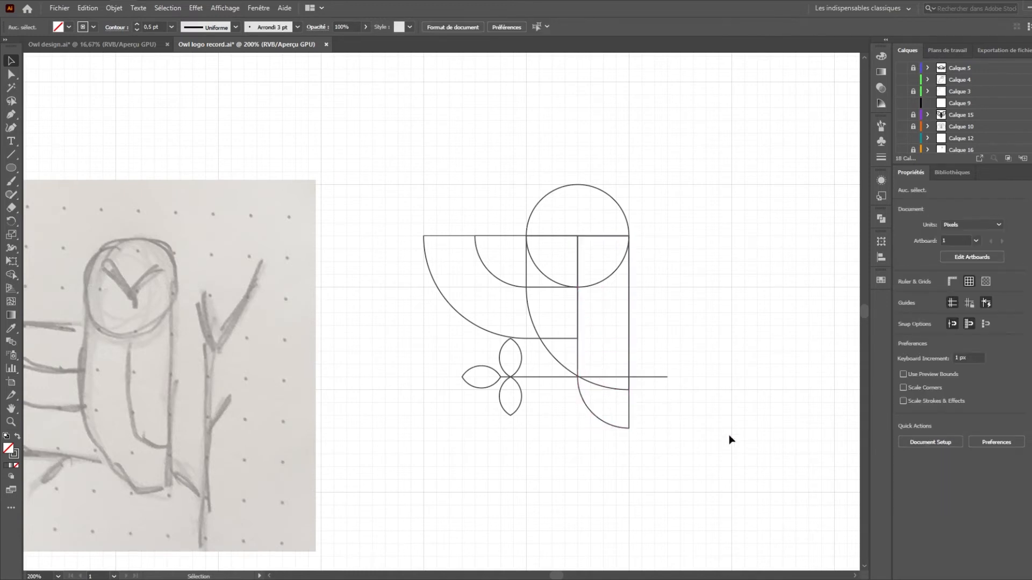
key("ctrl+z")
left_click(701, 412)
- Hide the construction layer Calque 18, and show and unlock Calque 17 with the finished owl line versions
scroll(671, 356, "down", 1)
left_click_drag(746, 410, 664, 361)
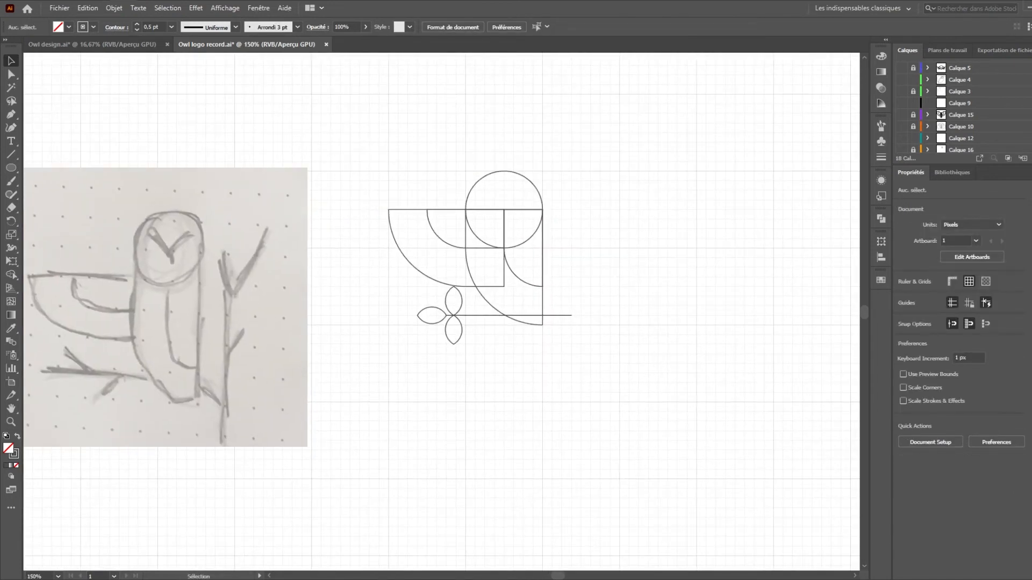
scroll(901, 128, "down", 5)
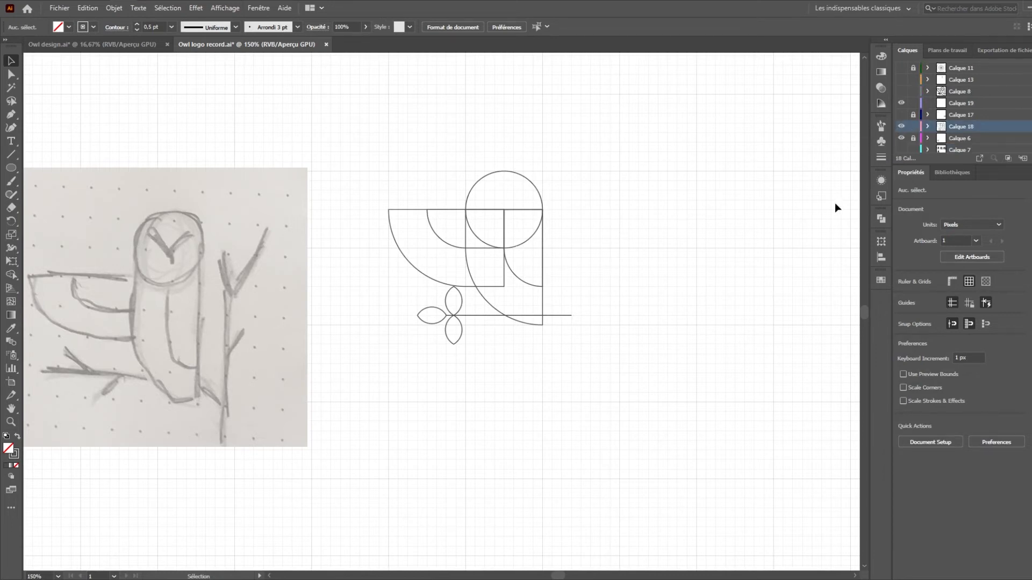
left_click(901, 129)
left_click(901, 115)
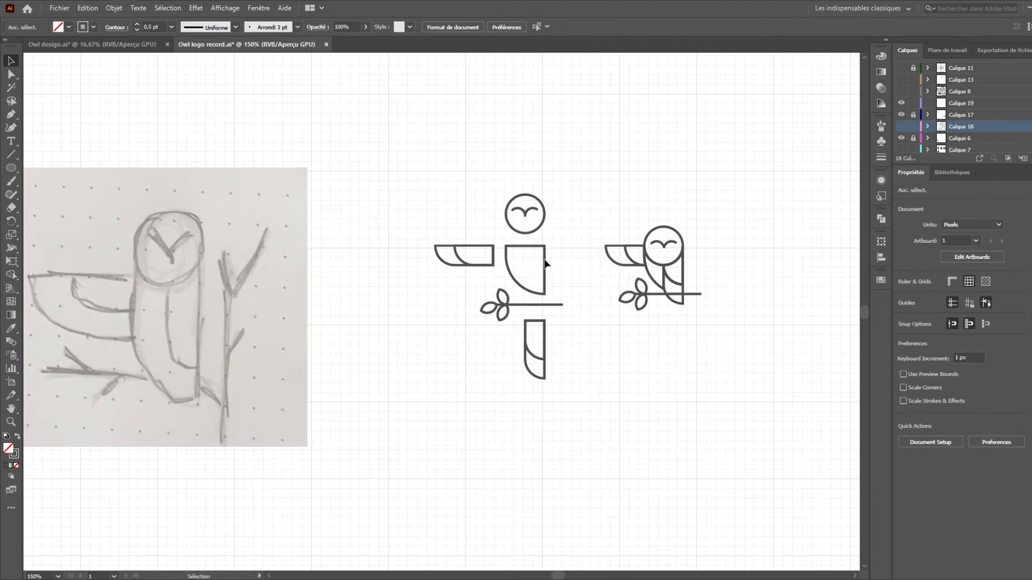
left_click(912, 114)
left_click(527, 288)
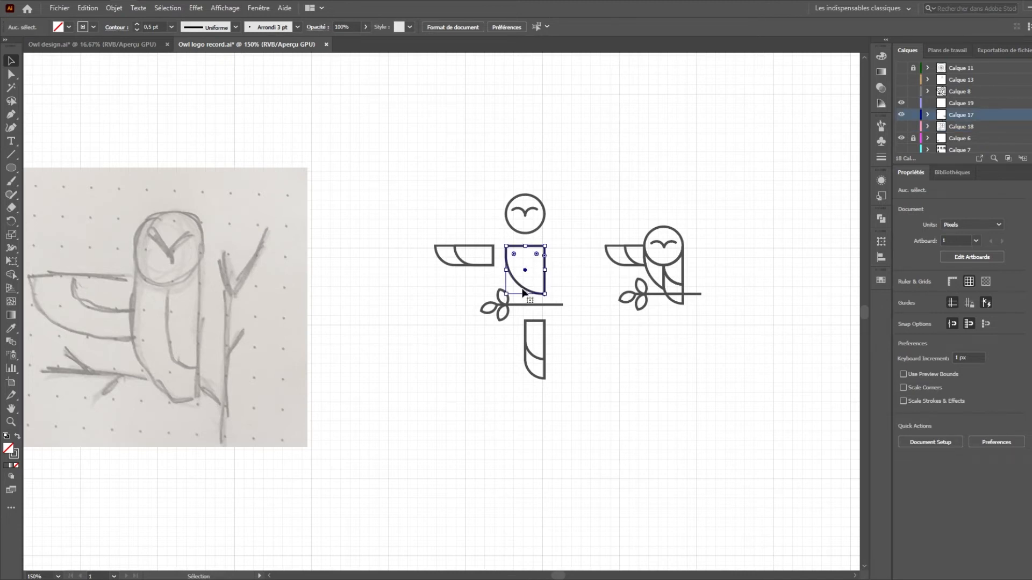
left_click(589, 343)
- Duplicate the assembled line-art owl and place the copy in the empty space to its right
scroll(701, 294, "up", 1)
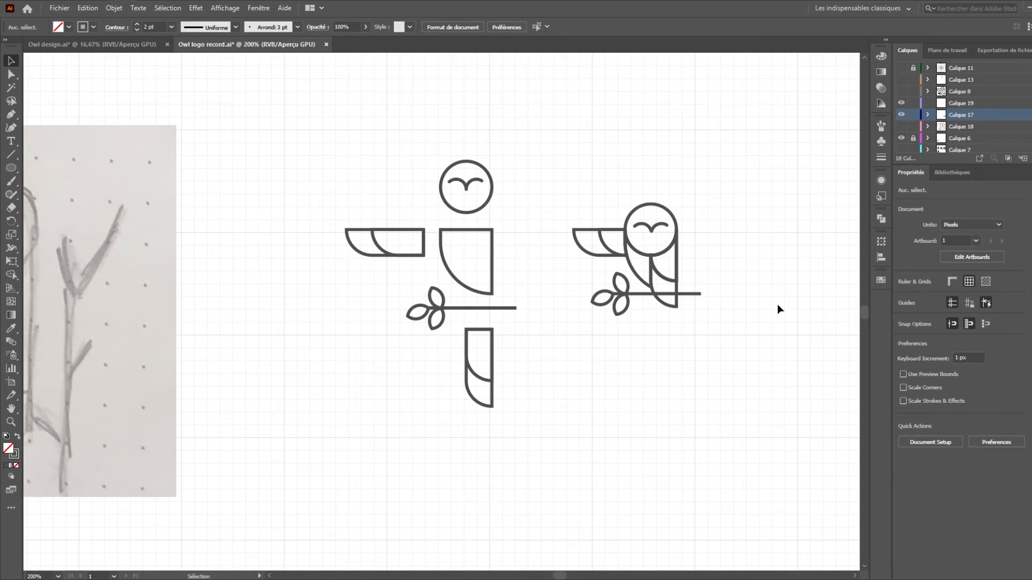
left_click_drag(760, 217, 711, 240)
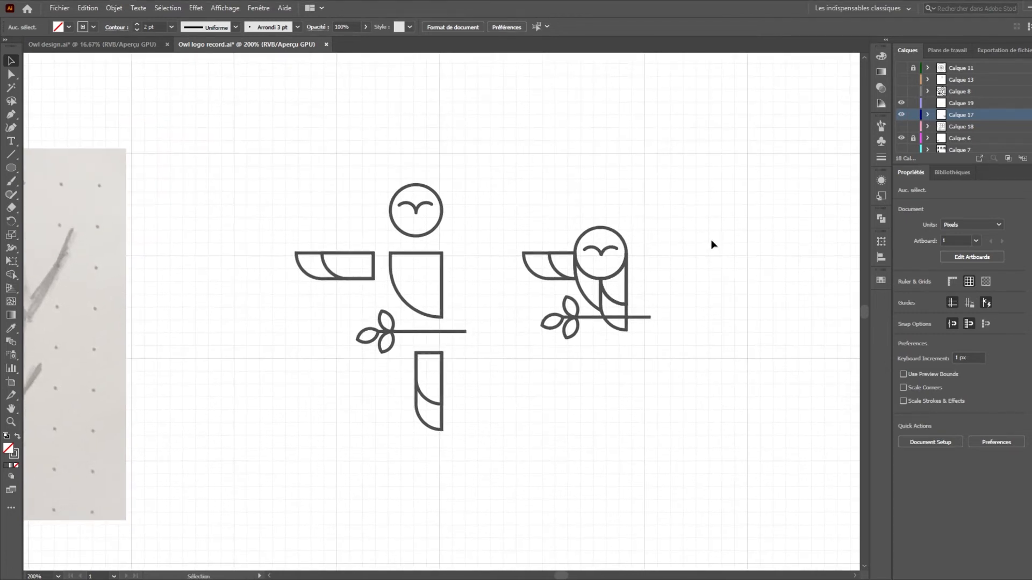
left_click_drag(506, 190, 721, 406)
key("a")
left_click_drag(735, 316, 532, 318)
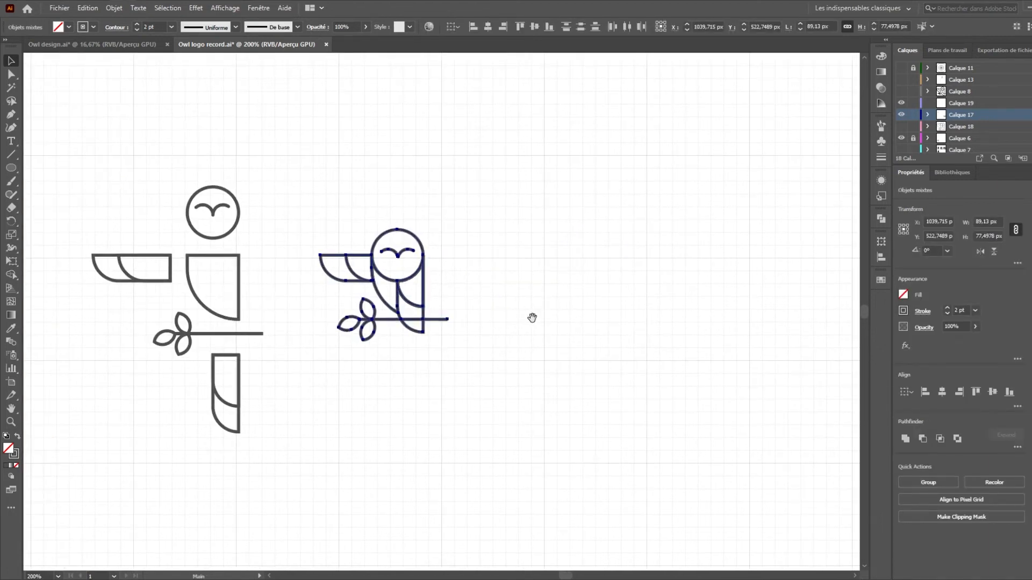
key("ctrl+x")
key("ctrl+f")
key("v")
left_click_drag(424, 275, 661, 275)
left_click(647, 407)
- Expand the duplicated owl's fill and stroke and unite the resulting shapes with Pathfinder
left_click_drag(535, 205, 712, 396)
left_click(114, 7)
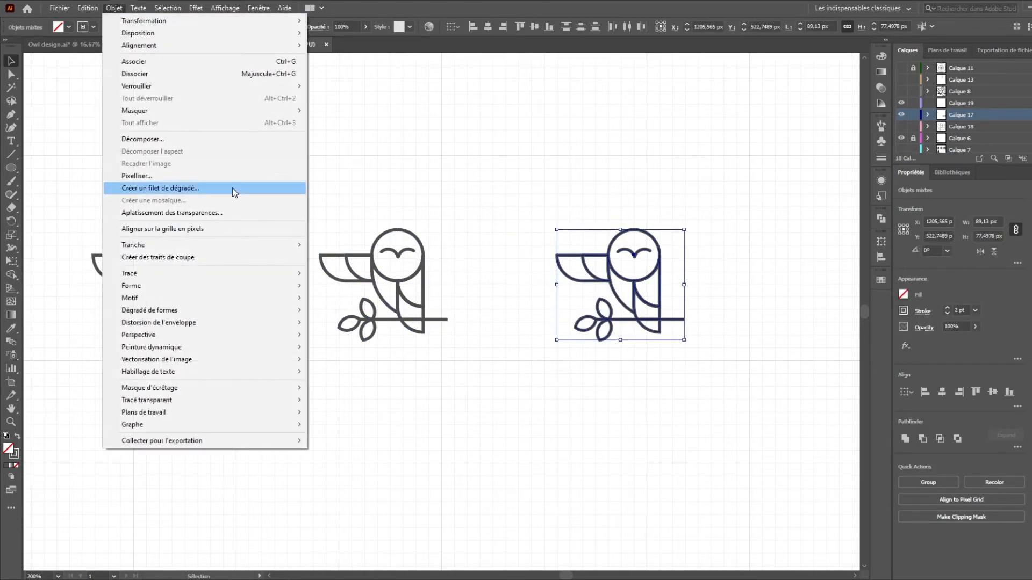
left_click(219, 140)
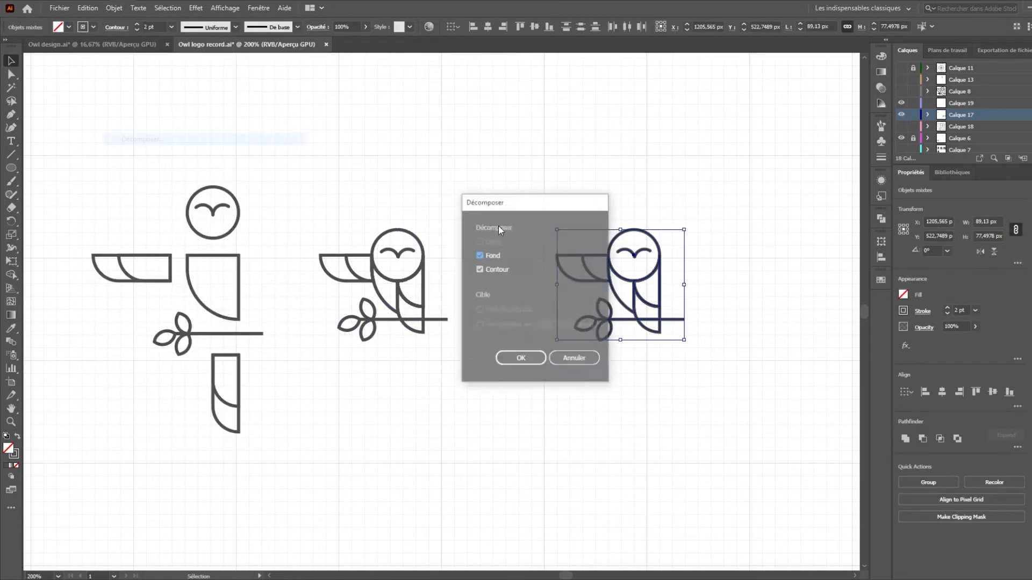
left_click(531, 360)
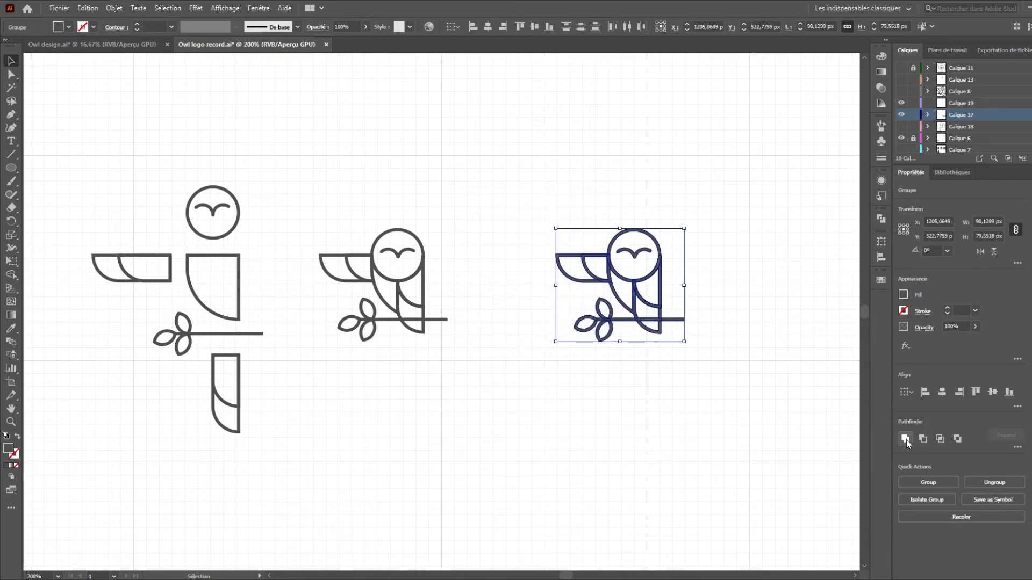
left_click(906, 439)
- Scale the expanded owl up proportionally from its centre to about 218 × 192 px
left_click(714, 358)
left_click(663, 269)
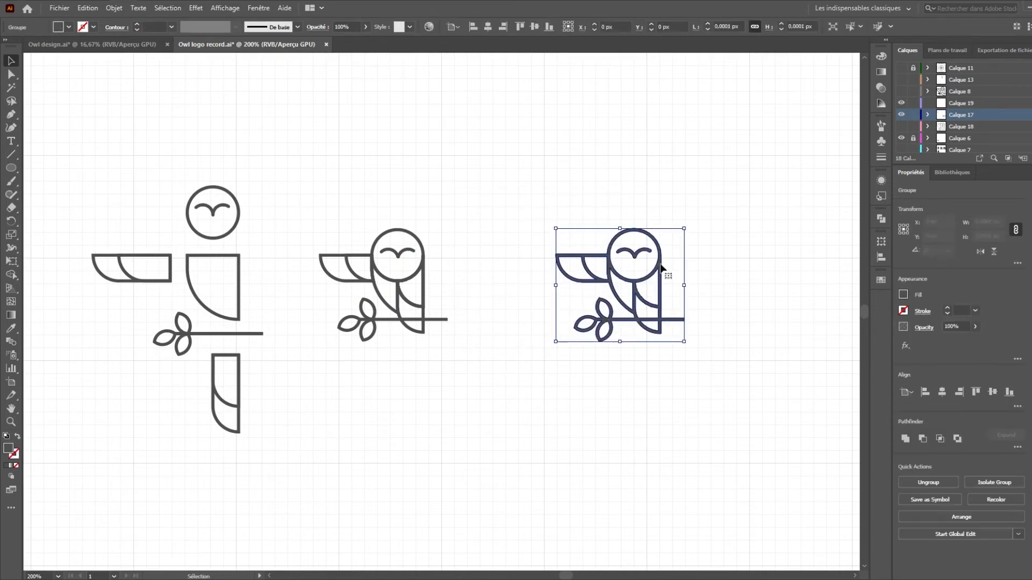
key("a")
left_click(691, 261)
left_click(660, 251)
left_click_drag(685, 229, 779, 147)
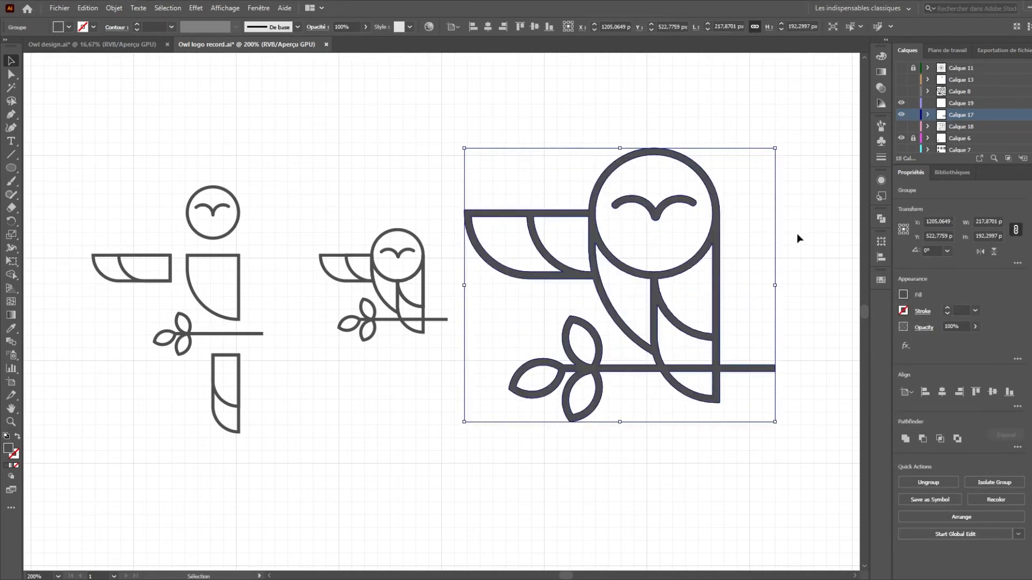
- Remove the enlarged owl from Calque 17, make Calque 19 the active layer, and hide and lock Calque 17
key("Delete")
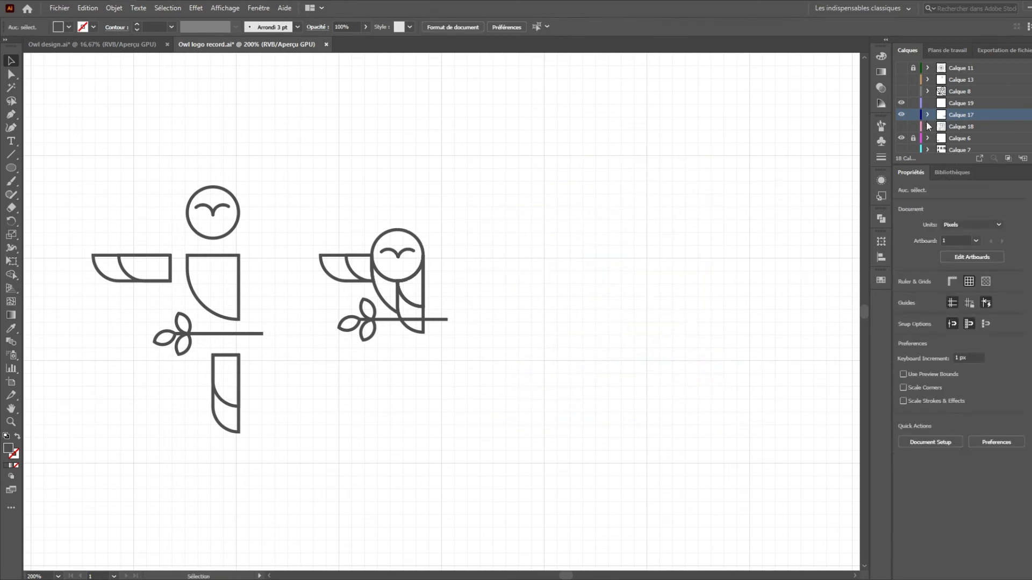
left_click(946, 105)
left_click(902, 115)
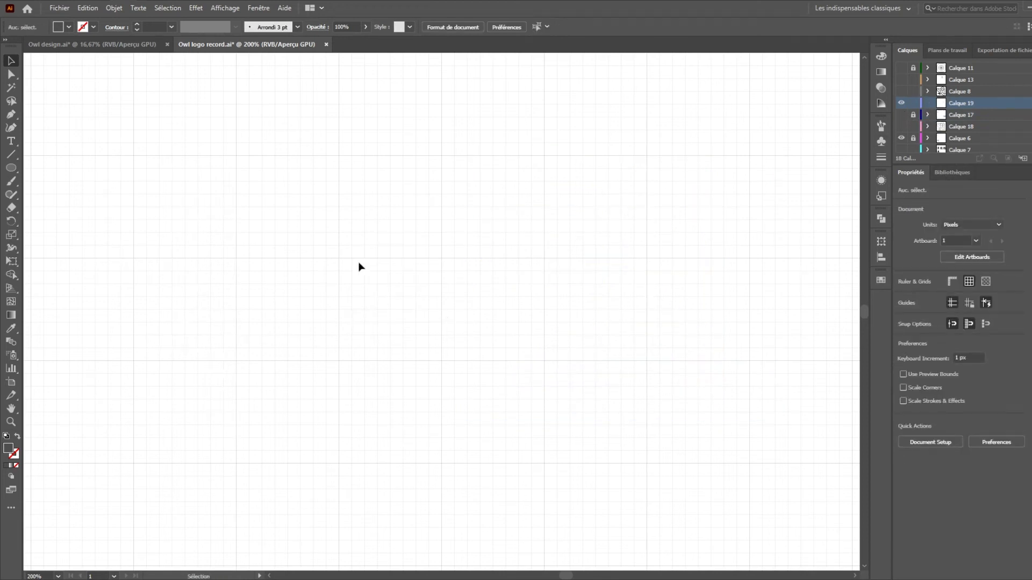
- Hide Calque 6 and the document grid, and turn off snapping to the grid
scroll(359, 268, "down", 5)
left_click(902, 138)
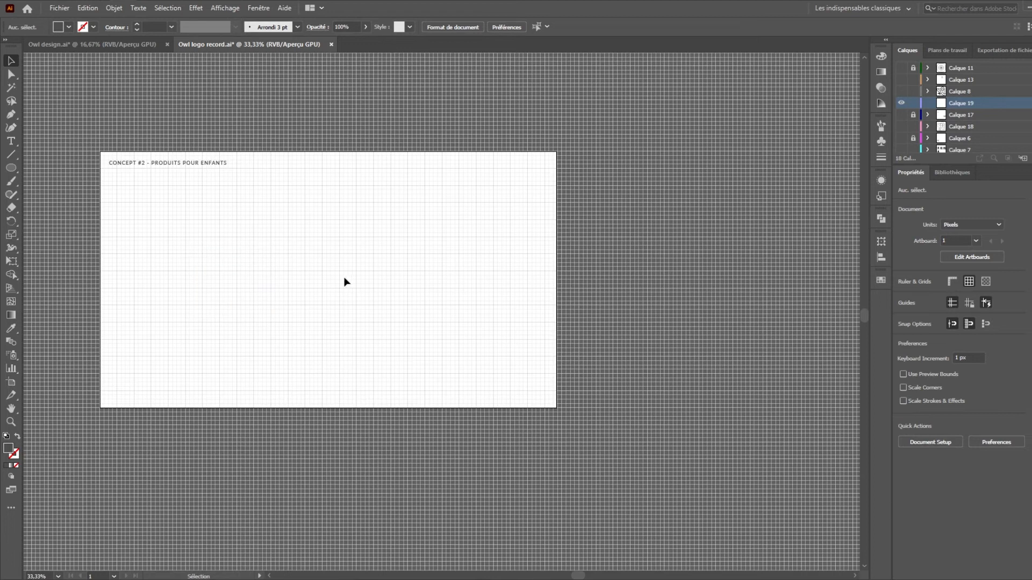
key("ctrl+shift+apostrophe")
key("ctrl+apostrophe")
- Paste the expanded owl into Calque 19 and centre it horizontally and vertically on the artboard
left_click_drag(311, 264, 376, 273)
key("v")
key("ctrl+v")
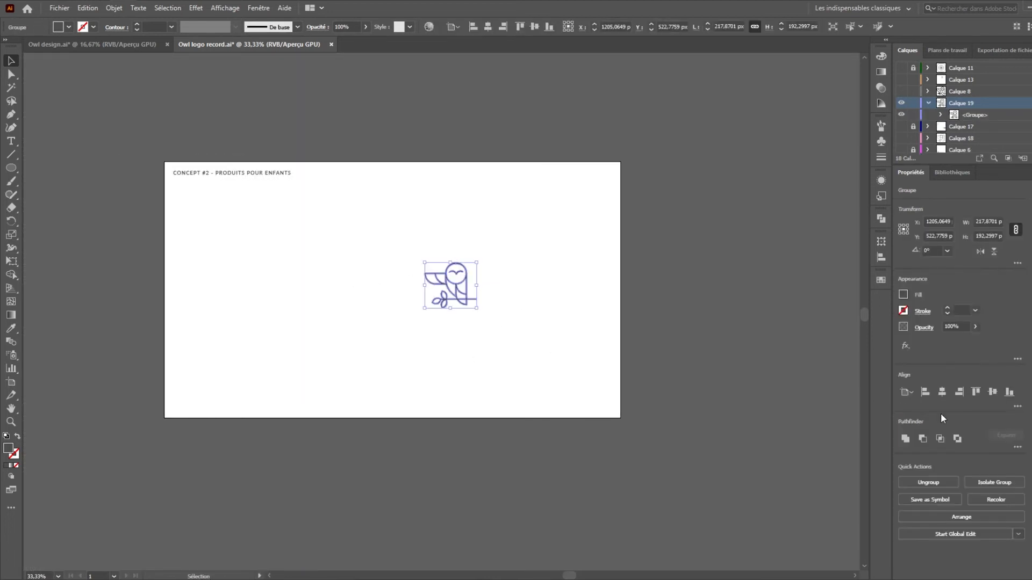
left_click(943, 395)
left_click(994, 395)
- Enlarge the pasted owl proportionally to about 2.6 times its size and deselect it
left_click_drag(419, 314, 469, 354)
left_click(490, 368)
scroll(530, 350, "left", 3)
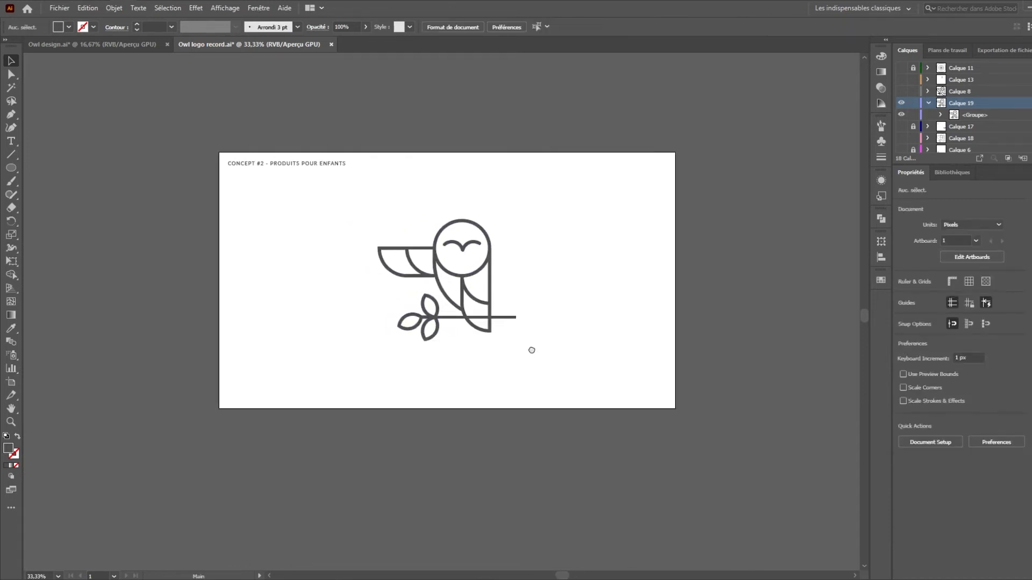
key("ctrl+plus")
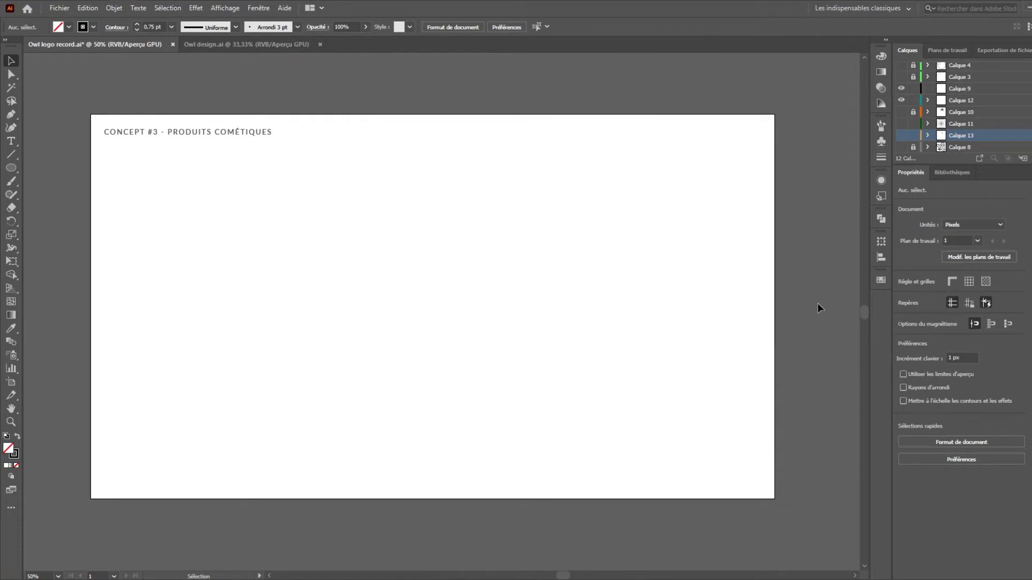
- Show the owl sketch on Calque 13 and the concentric circles on Calque 11, and examine the circles' proportions
left_click(901, 135)
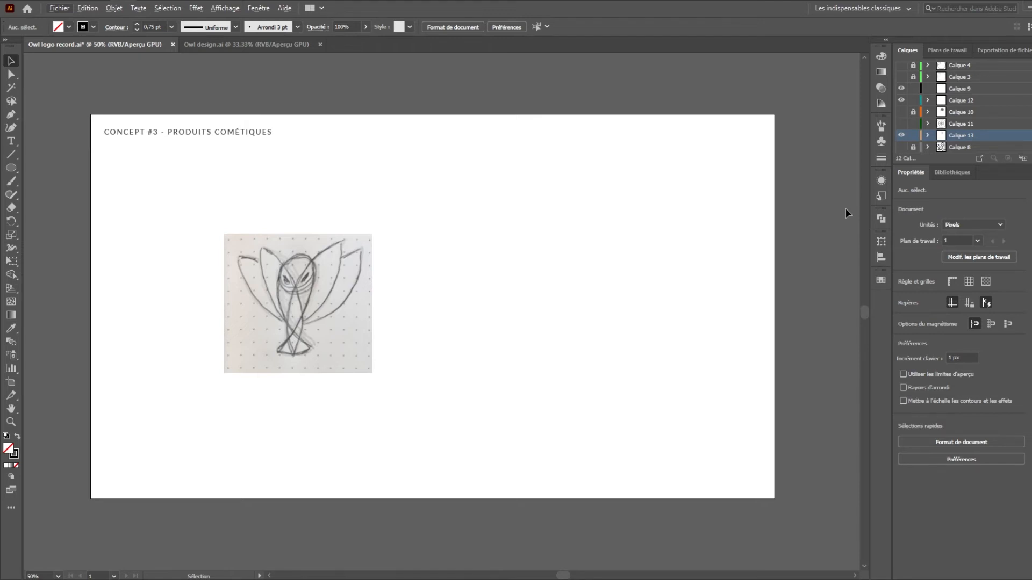
left_click(902, 124)
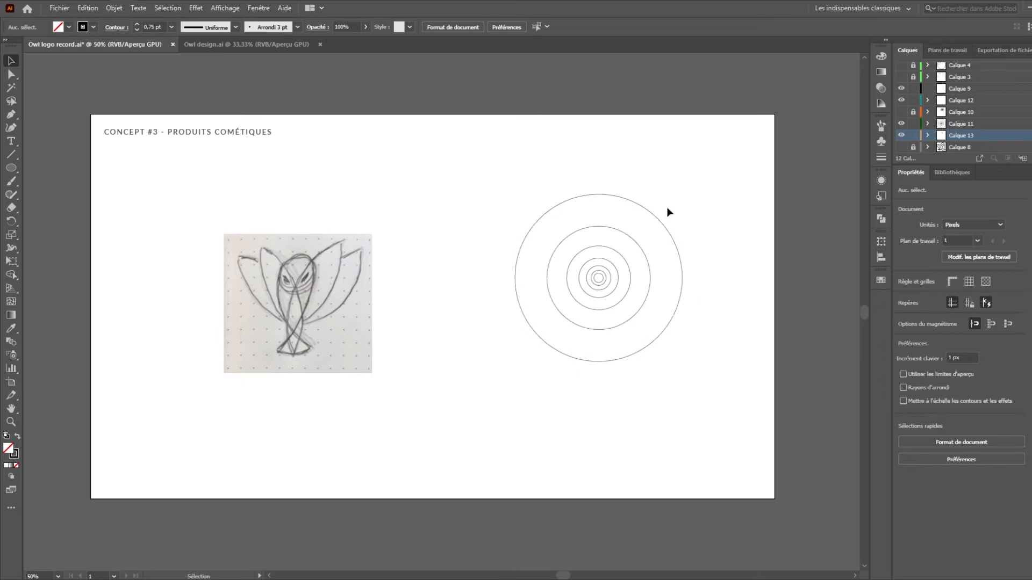
left_click(658, 221)
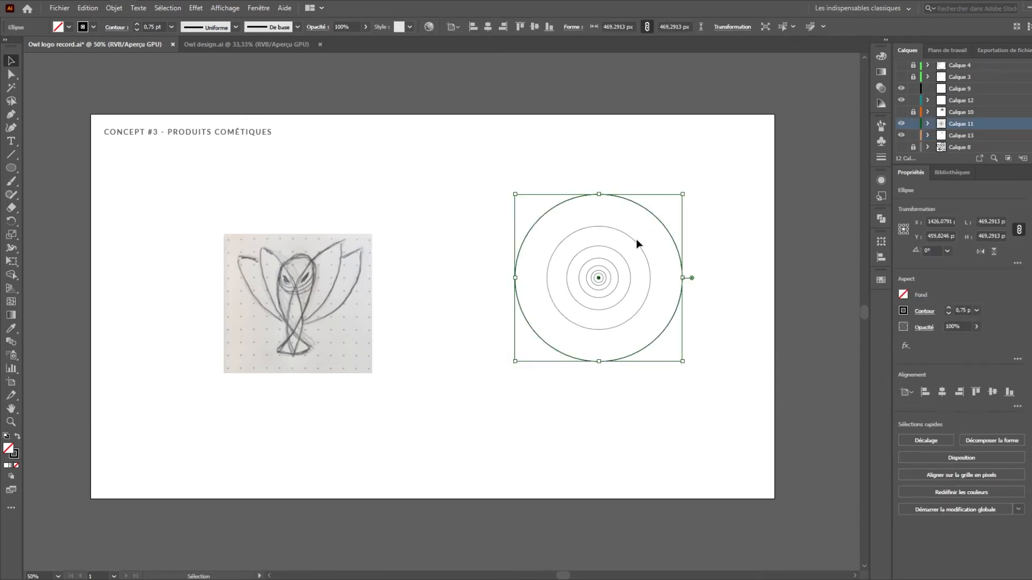
left_click(637, 239)
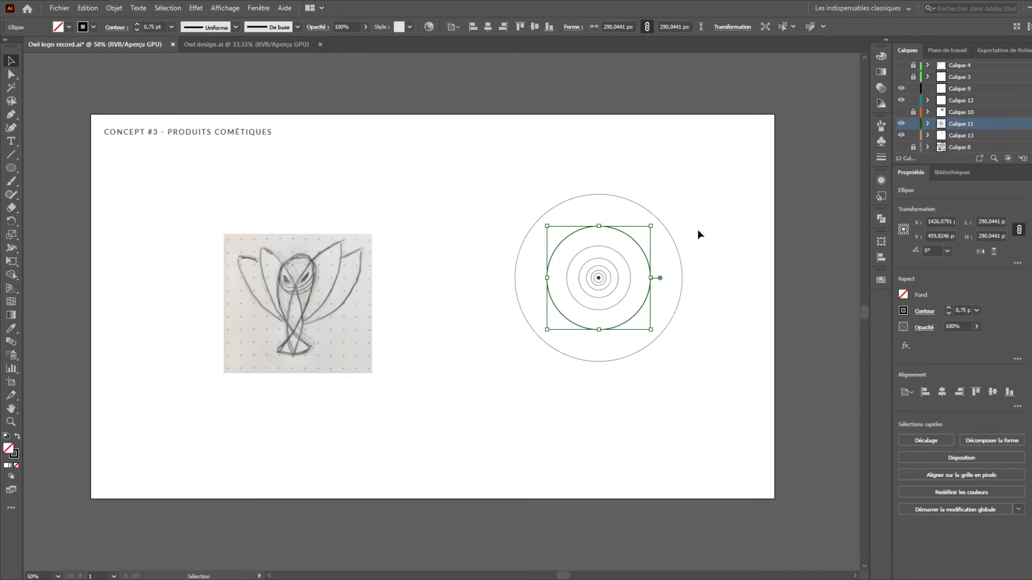
left_click(698, 235)
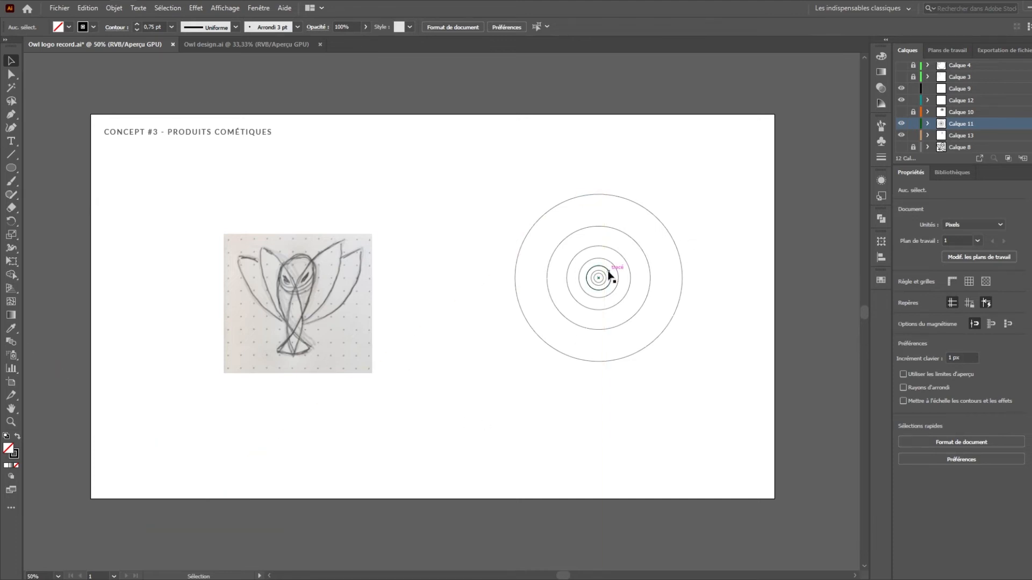
left_click_drag(695, 173, 603, 307)
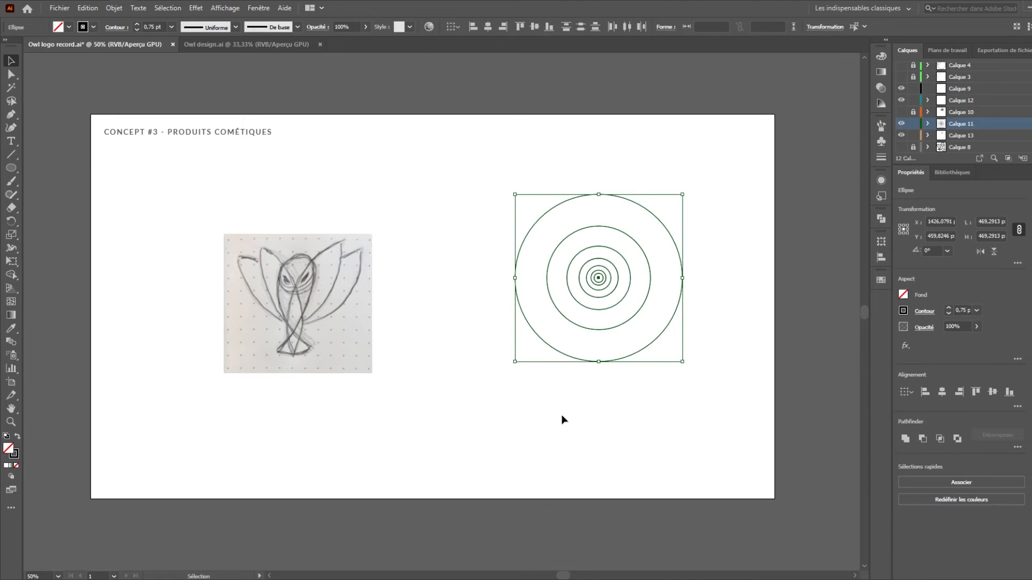
mouse_move(682, 194)
left_mouse_down()
mouse_move(618, 235)
mouse_move(703, 156)
mouse_move(603, 248)
mouse_move(679, 180)
left_mouse_up()
left_click(467, 386)
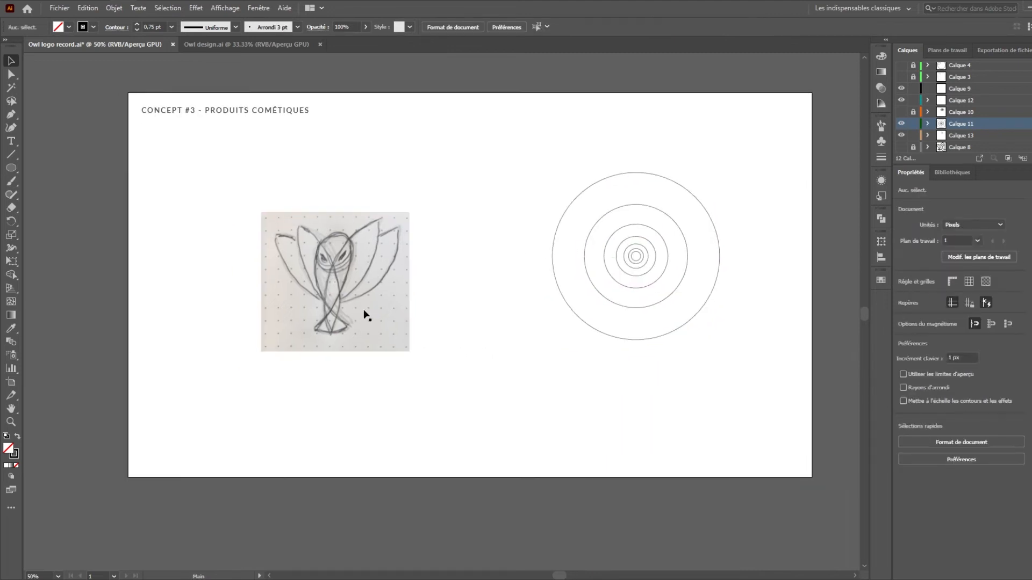
- Copy the concentric circles onto a new layer beside the owl sketch, with Calque 11 locked and hidden
key("ctrl+l")
left_click_drag(560, 159, 686, 369)
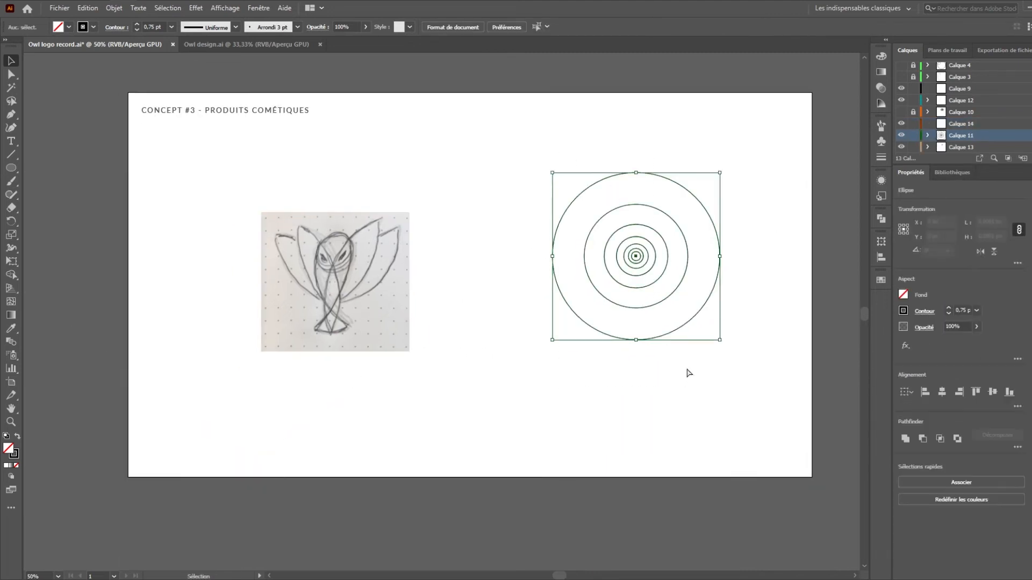
key("a")
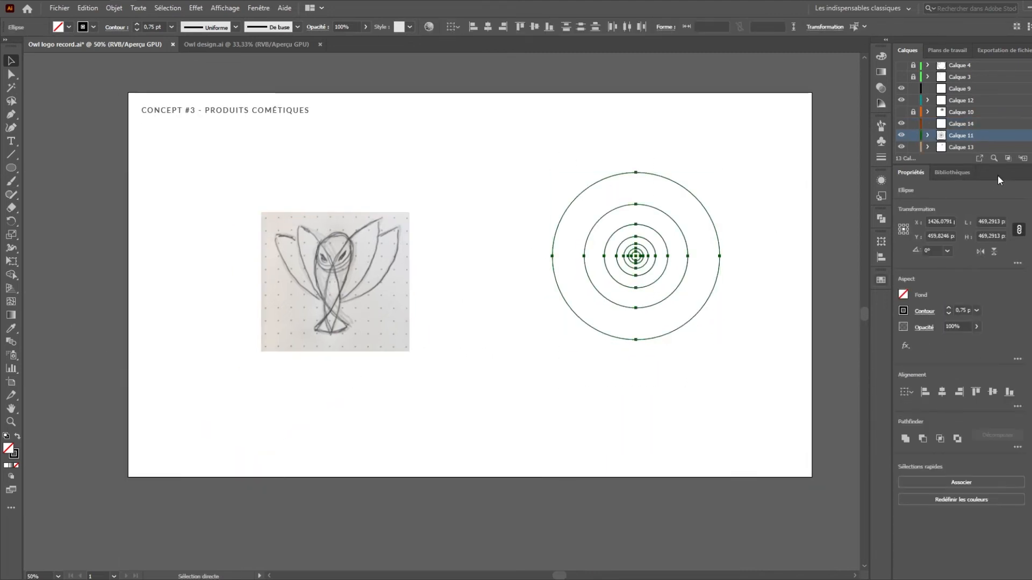
left_click(912, 135)
left_click(901, 136)
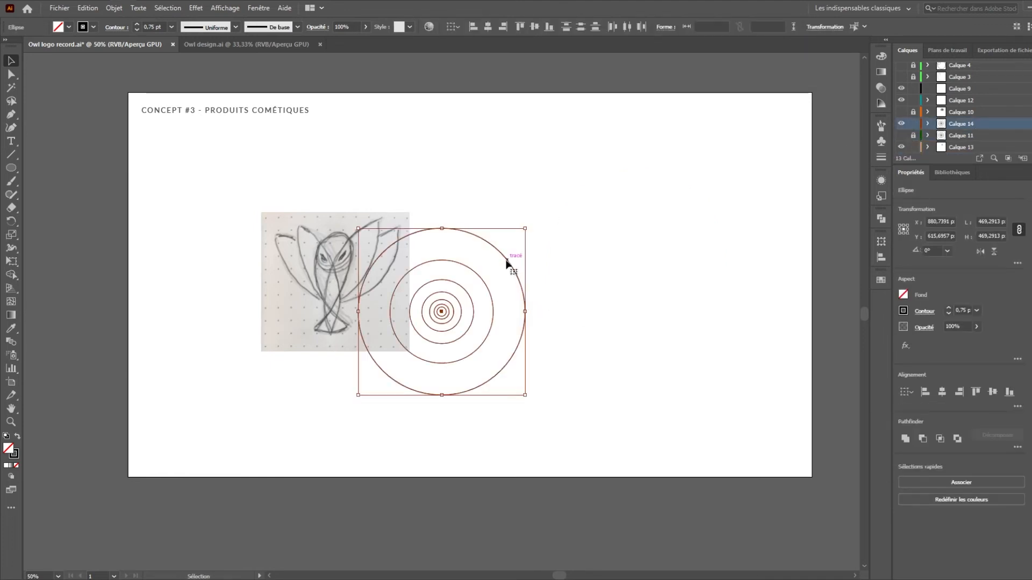
mouse_move(506, 263)
left_mouse_down()
mouse_move(594, 214)
mouse_move(613, 228)
left_mouse_up()
left_click(421, 392)
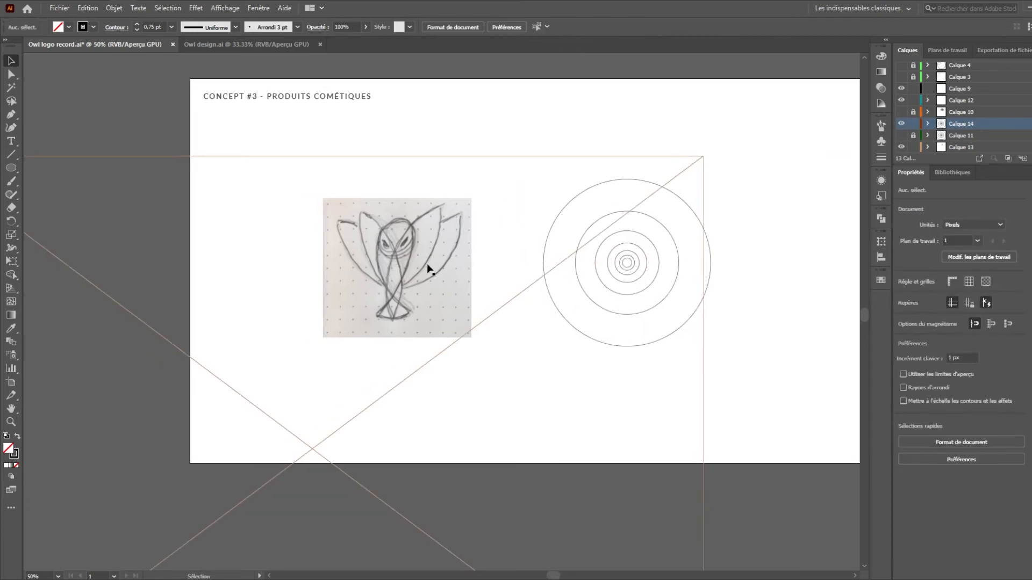
- Place a copy of the largest concentric circle over the sketch so its edge follows the right wing's top stroke
scroll(422, 266, "up", 2)
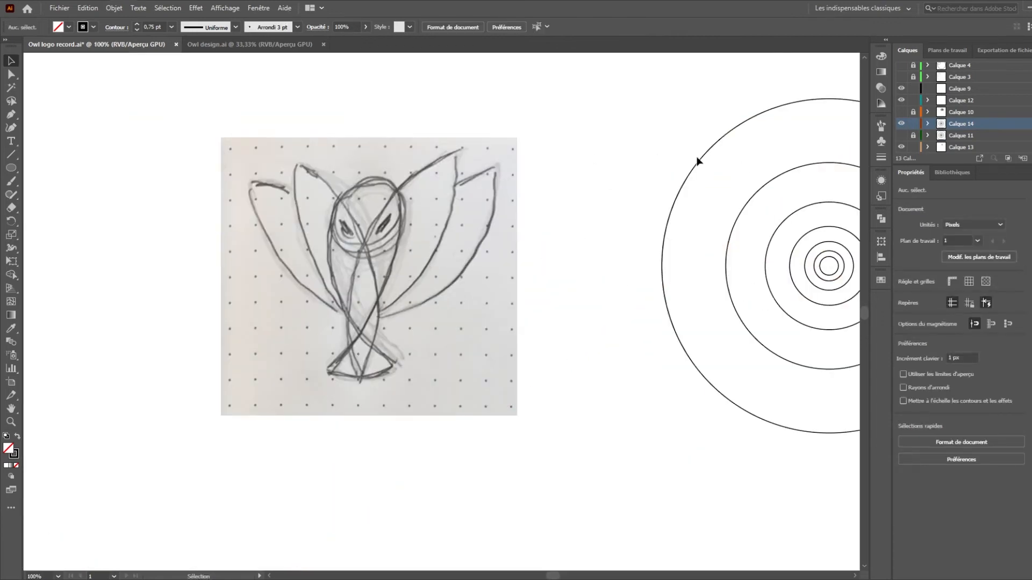
left_click(709, 154)
mouse_move(709, 154)
left_mouse_down()
mouse_move(392, 191)
mouse_move(395, 183)
mouse_move(398, 191)
left_mouse_up()
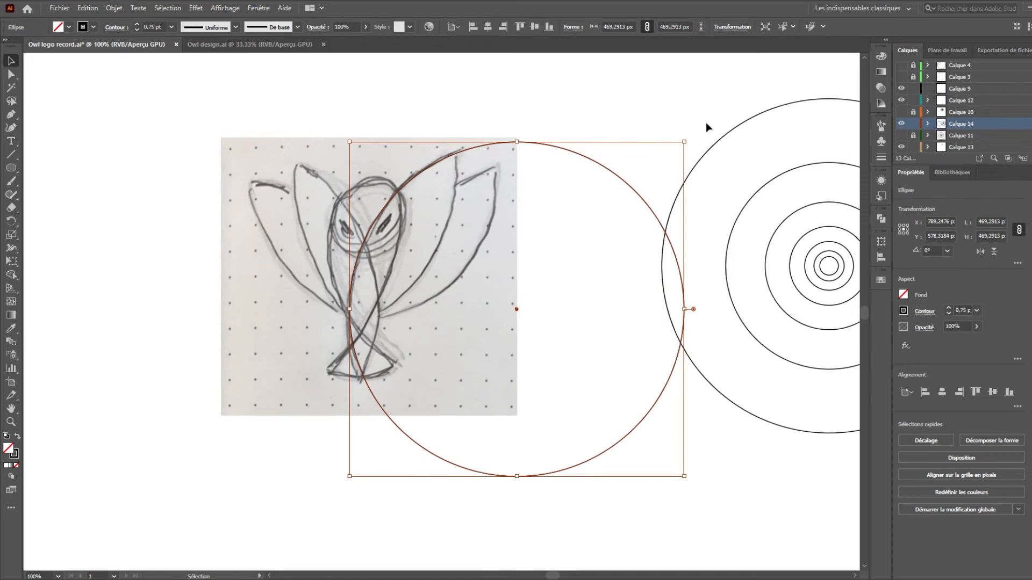
- Shift the set of concentric reference circles about 90 px to the right, away from the sketch
left_click(846, 323, "shift")
key("shift+Right")
key("shift+Right")
key("shift+Right")
key("shift+Right")
key("shift+Right")
key("shift+Right")
key("shift+Right")
key("shift+Right")
key("shift+Right")
- Duplicate the large circle on the sketch to the left so both circles overlap along the owl's body
left_click(622, 159)
left_click_drag(617, 173, 316, 182)
left_click(746, 103)
left_click_drag(581, 180, 495, 171)
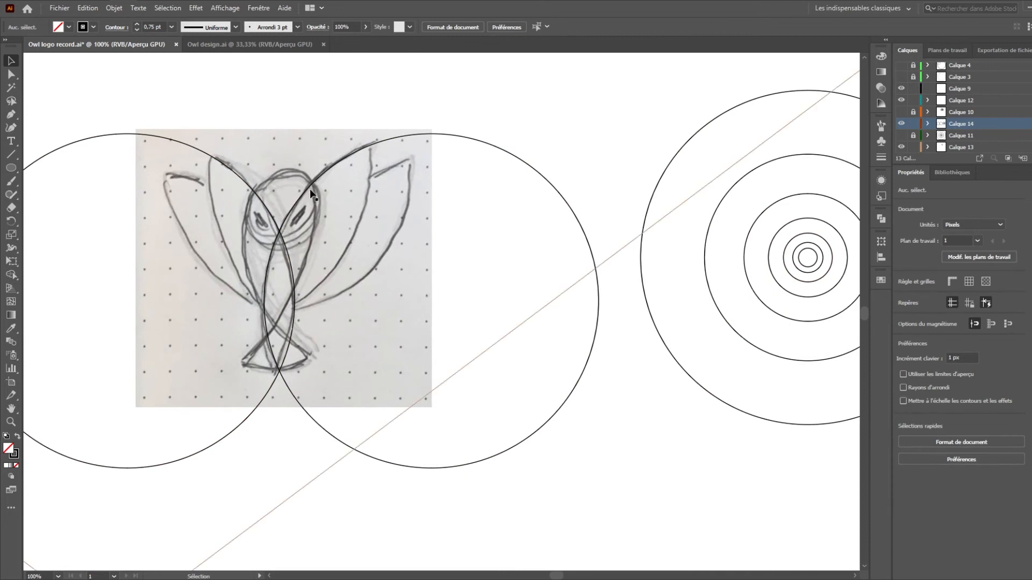
- Place a copy of the 110.79 px circle on the owl's head, centred on the large circles' upper crossing
left_click(830, 246)
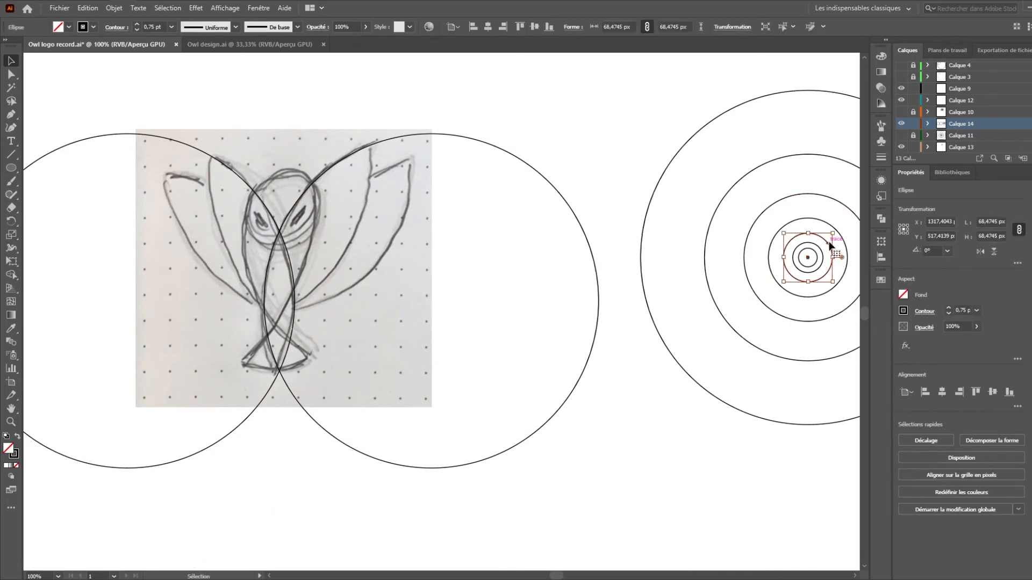
left_click(843, 241)
left_click_drag(844, 242, 317, 206)
scroll(314, 215, "up", 3)
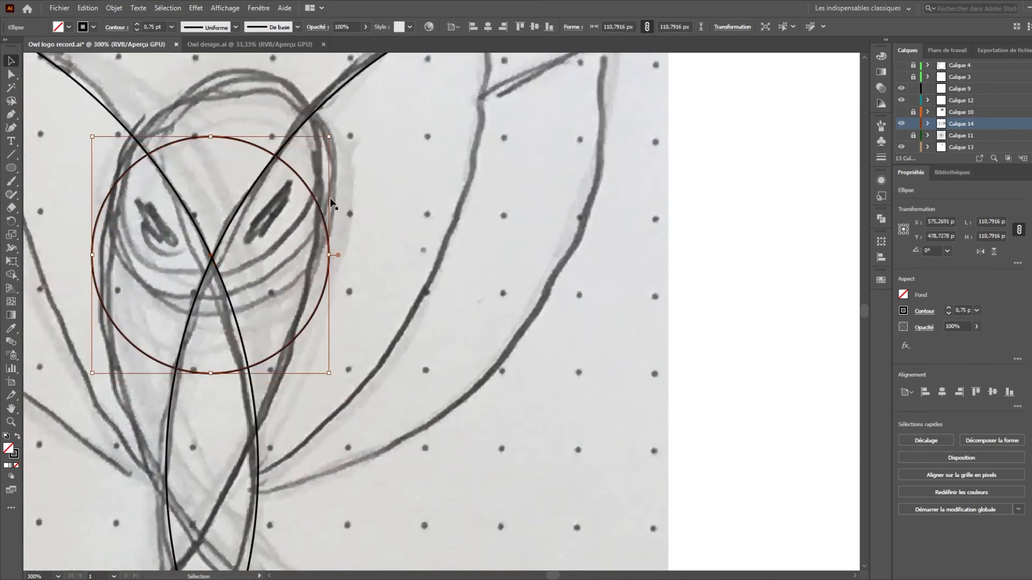
key("Right")
key("Down")
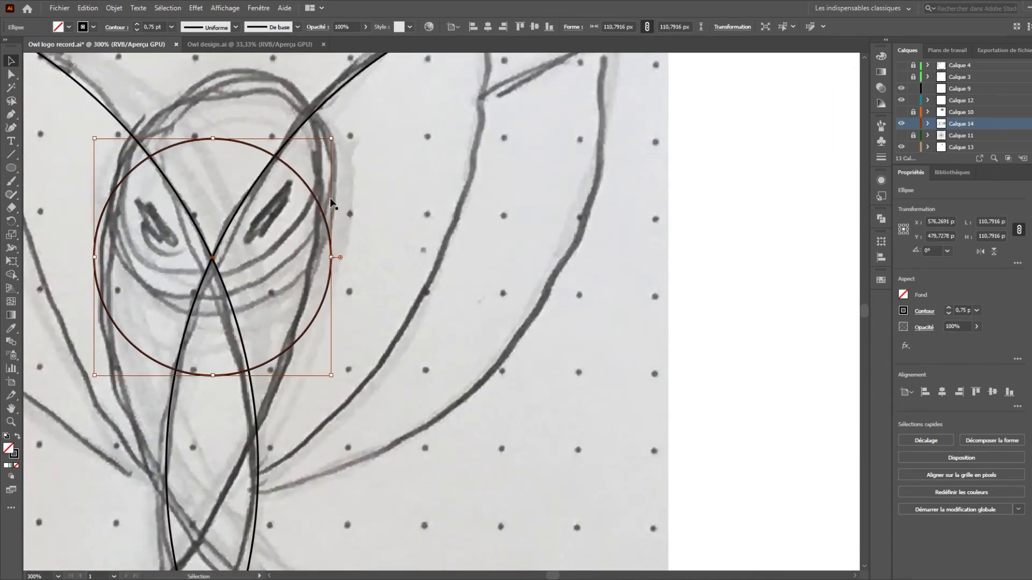
- Move the head circle up about 30 px so it surrounds the sketched head and face
scroll(331, 203, "down", 3)
left_click_drag(273, 179, 275, 158)
key("Down")
key("Down")
key("Down")
key("Down")
key("Down")
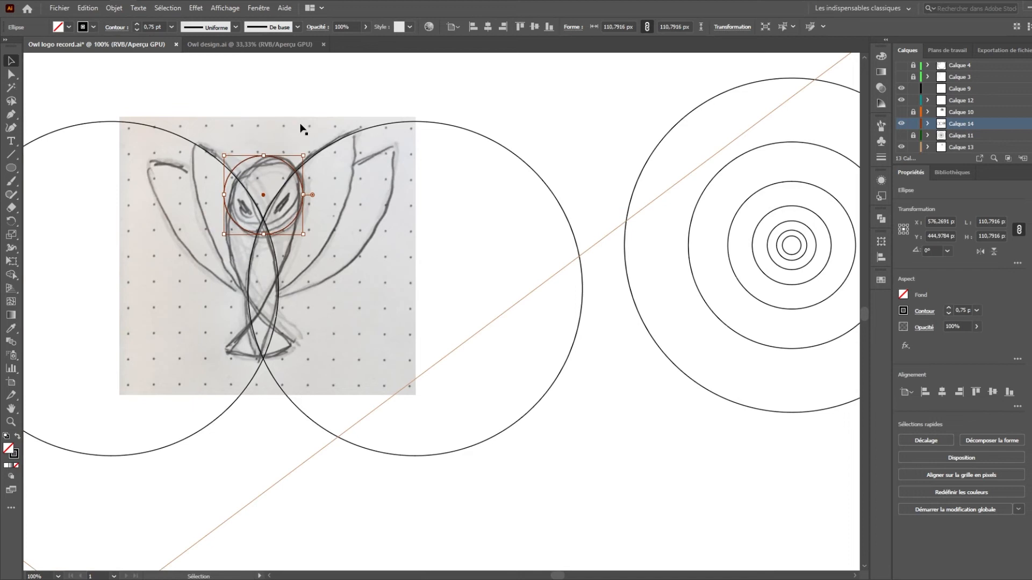
left_click_drag(301, 129, 394, 128)
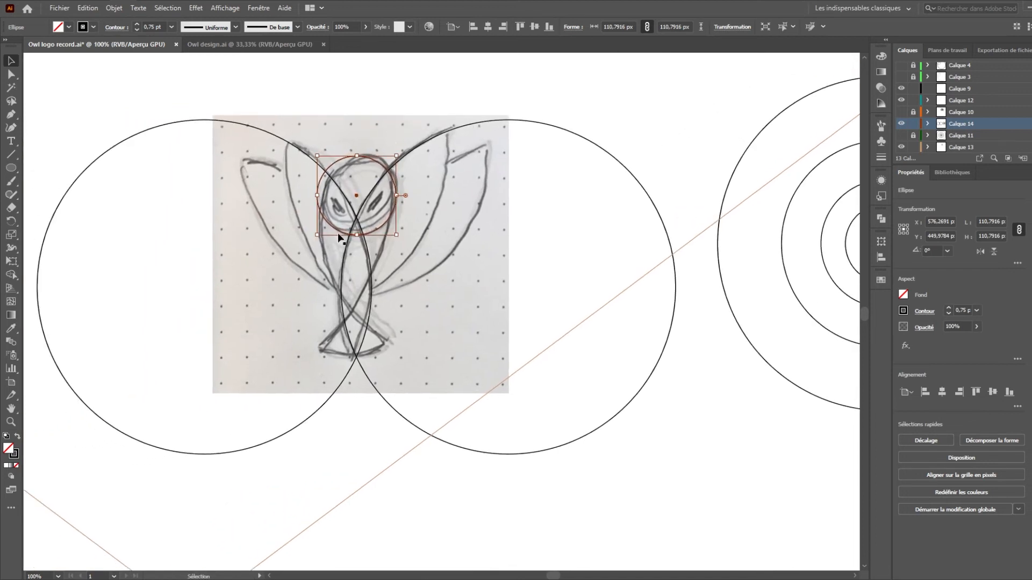
scroll(337, 230, "up", 1)
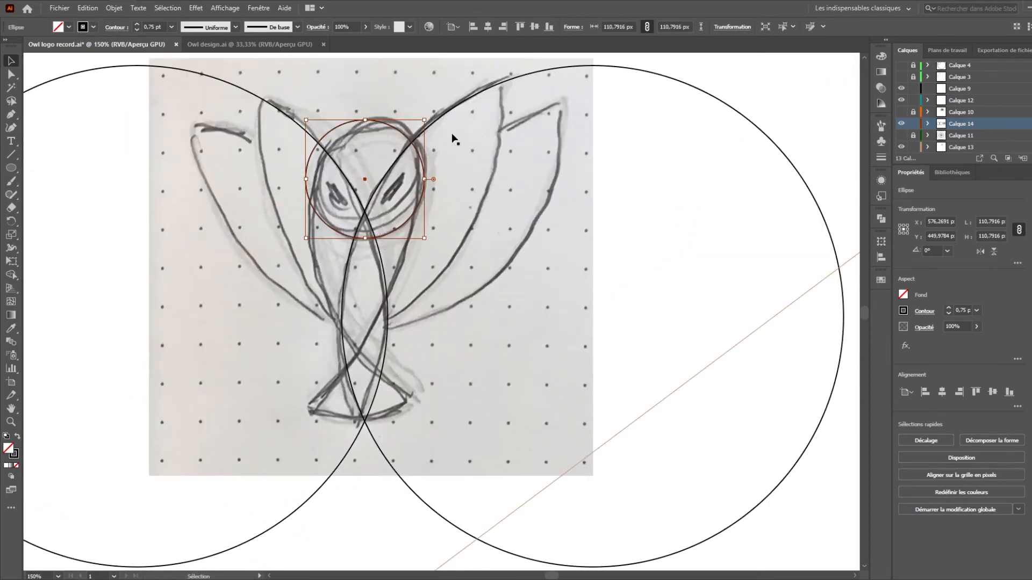
scroll(441, 273, "down", 1)
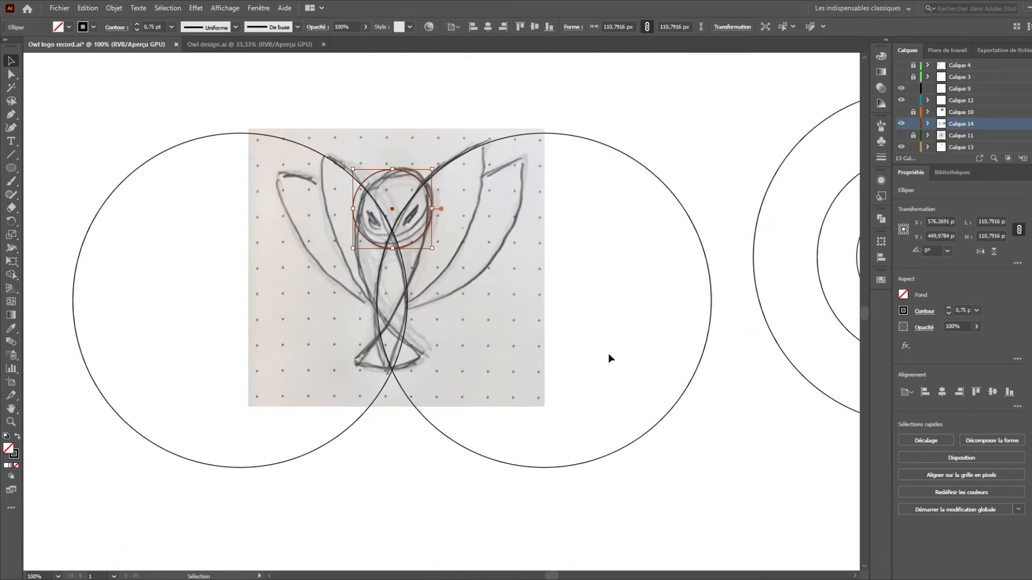
- Place a second copy of the head-sized circle over the lower body and tail of the owl sketch
scroll(539, 286, "down", 1)
left_click(530, 283)
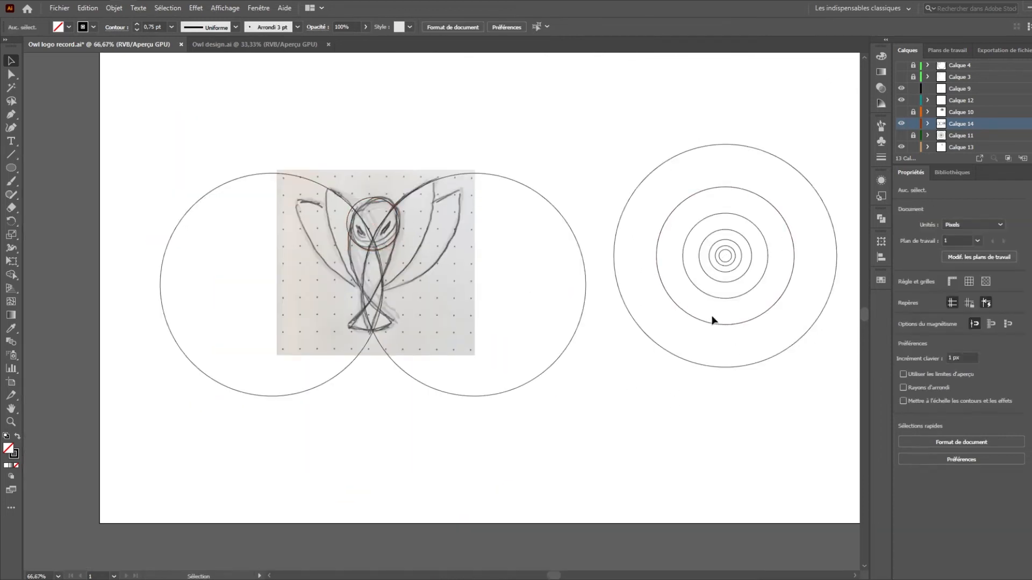
mouse_move(726, 283)
left_mouse_down()
mouse_move(634, 321)
mouse_move(371, 331)
mouse_move(378, 335)
left_mouse_up()
left_click(629, 414)
left_click(811, 327)
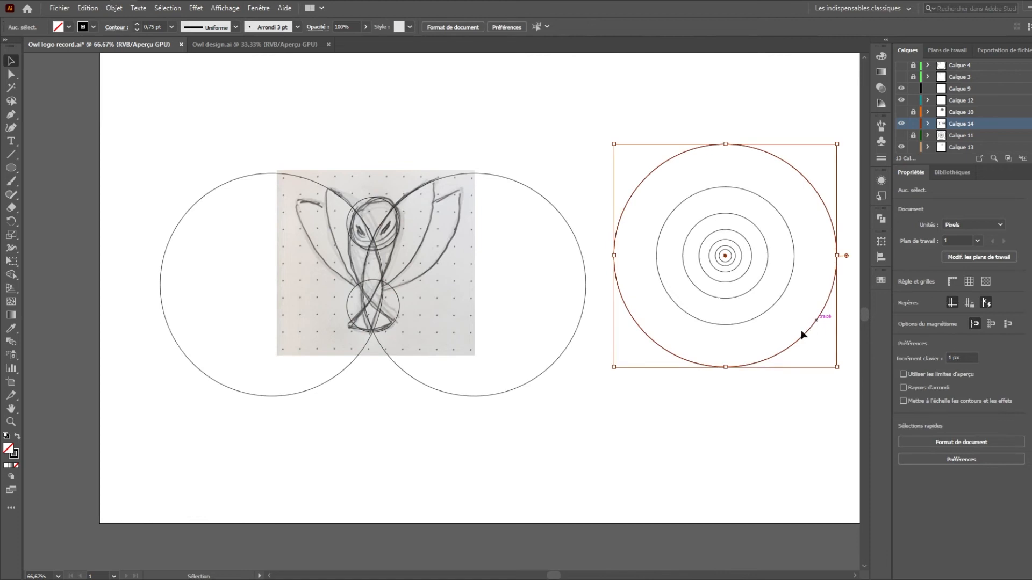
mouse_move(737, 367)
left_mouse_down()
mouse_move(532, 333)
mouse_move(470, 340)
left_mouse_up()
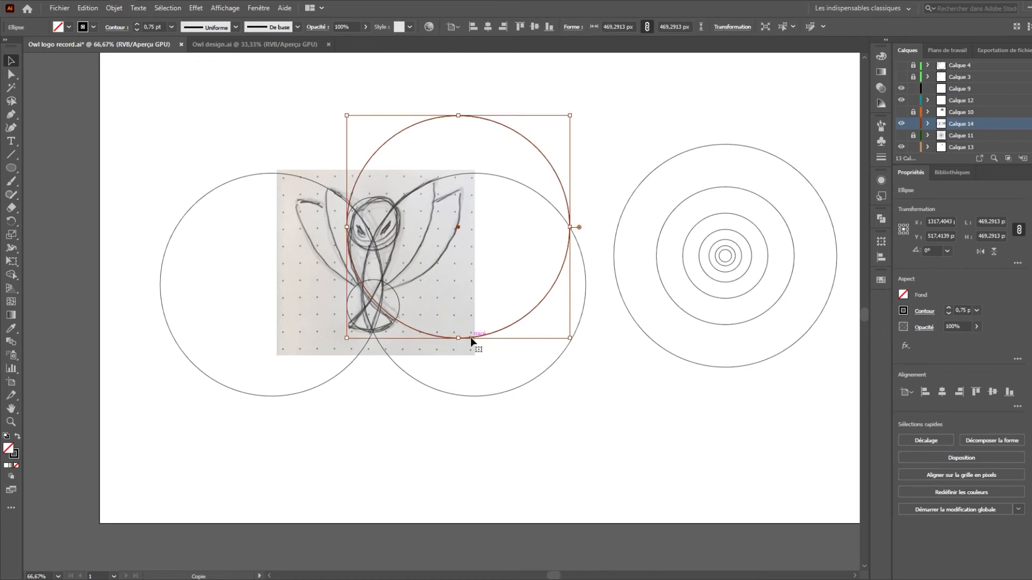
key("ctrl+z")
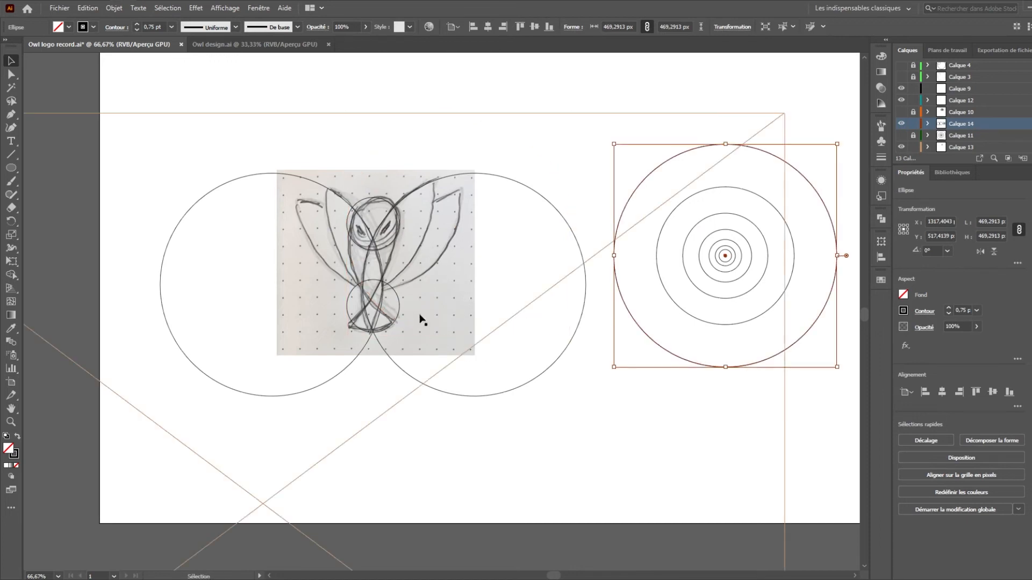
- Place a copy of the largest reference circle along the body's left contour, touching the left side of the head circle
left_click(348, 226)
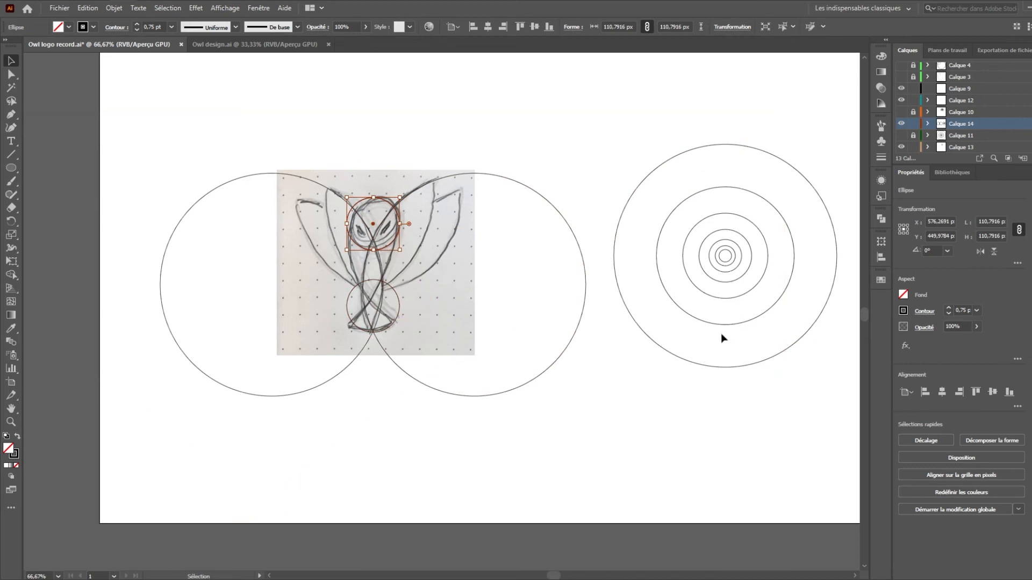
left_click(727, 368)
mouse_move(741, 371)
left_mouse_down()
mouse_move(604, 341)
mouse_move(468, 339)
mouse_move(486, 350)
left_mouse_up()
scroll(340, 308, "up", 3)
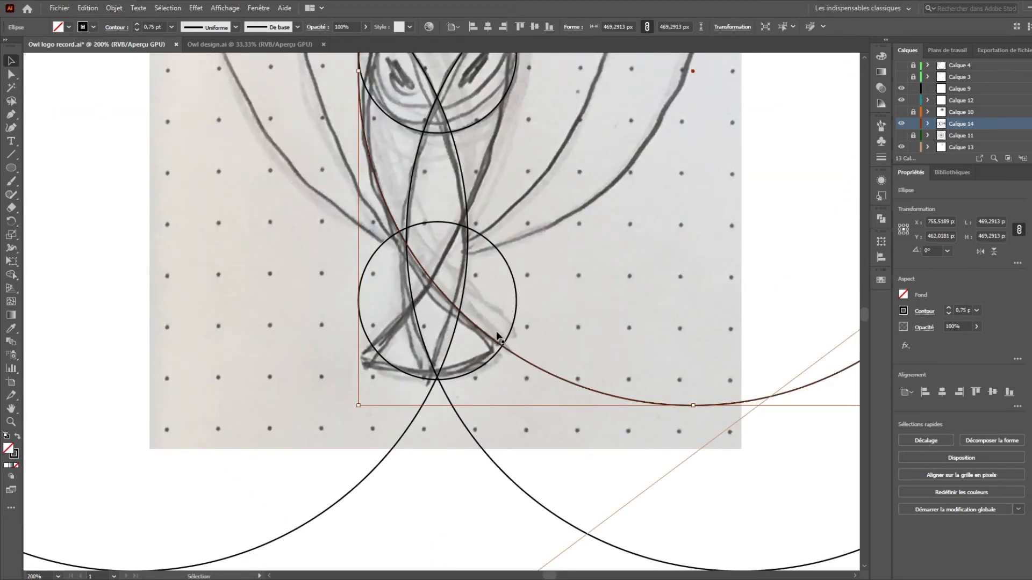
scroll(367, 160, "up", 3)
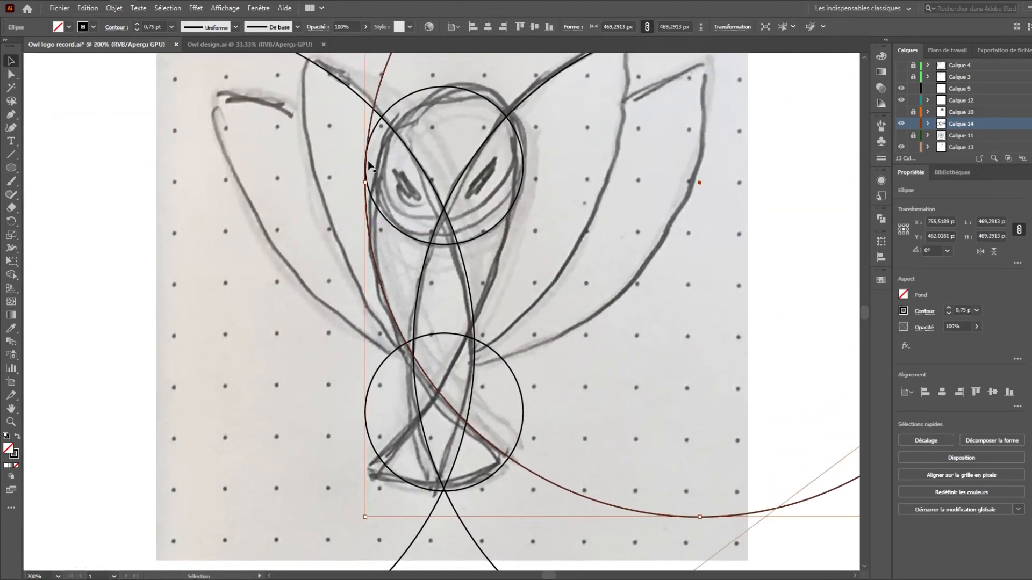
scroll(369, 164, "up", 4)
scroll(354, 187, "up", 1)
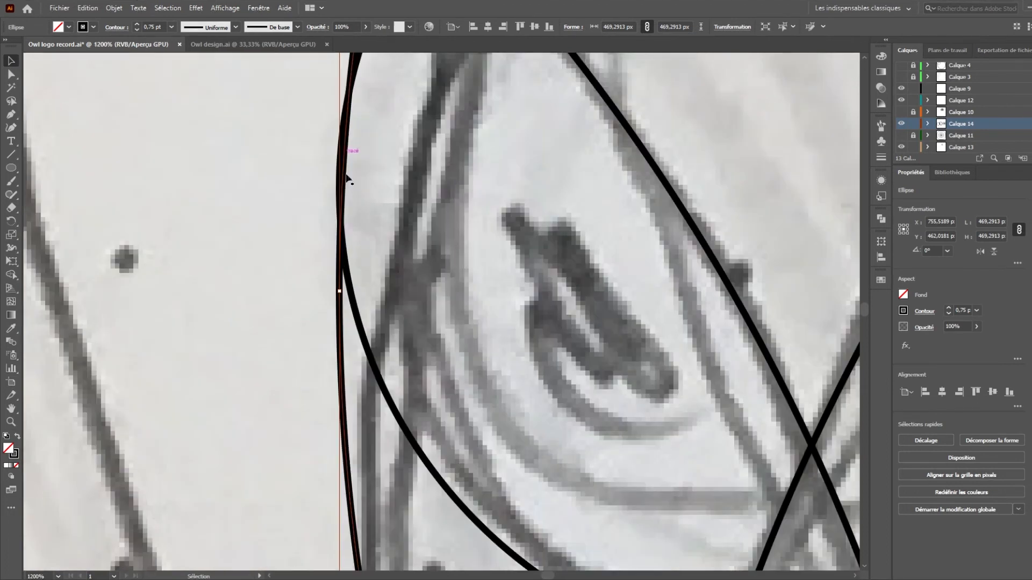
scroll(360, 174, "down", 3)
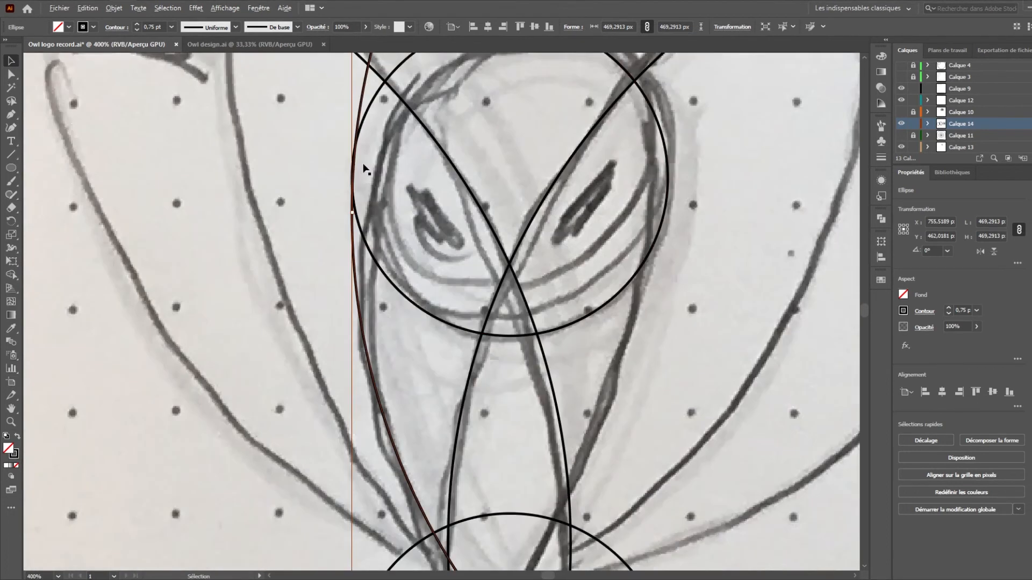
scroll(371, 186, "up", 2)
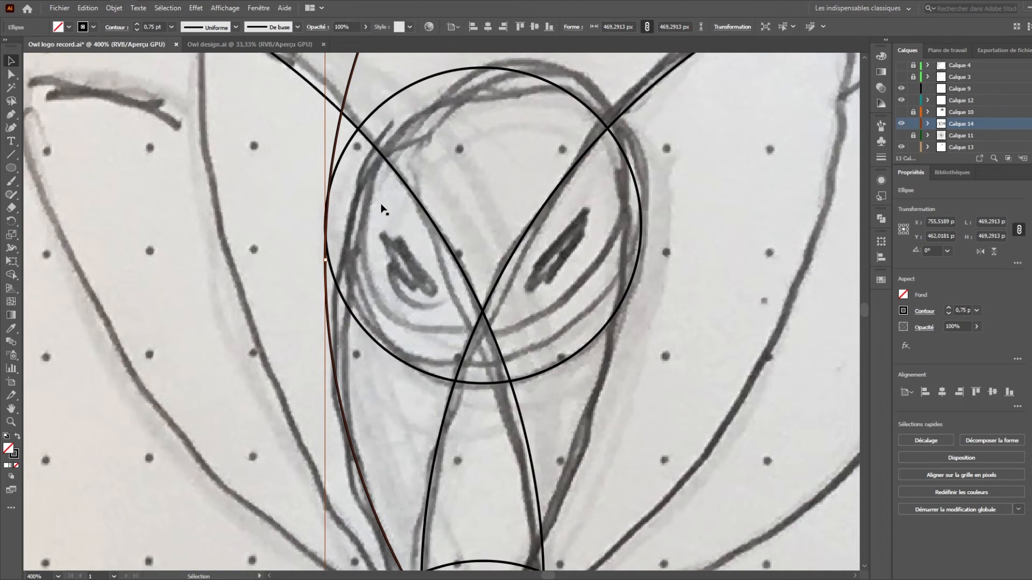
- Align the large body-contour circle's left edge with the head circle's left side in outline view, centring it at about X 755.09 px
key("ctrl+y")
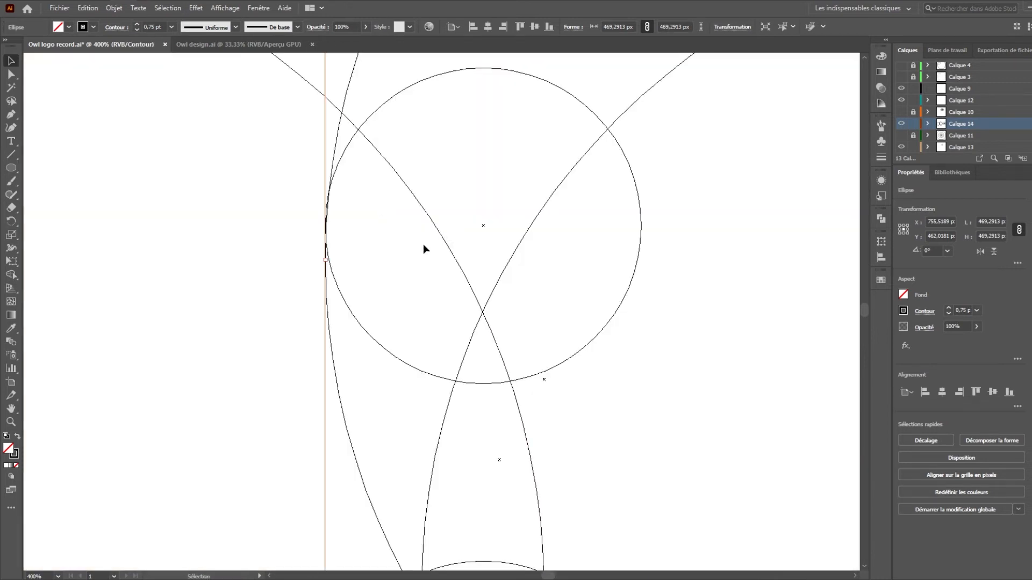
left_click(396, 252)
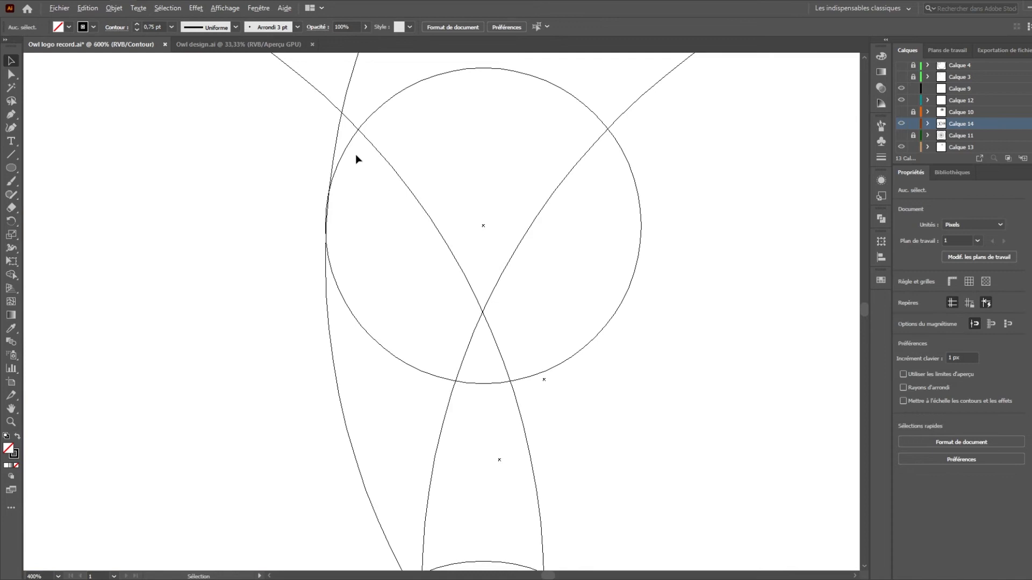
scroll(356, 159, "up", 4)
mouse_move(297, 161)
left_mouse_down()
mouse_move(285, 166)
mouse_move(300, 167)
left_mouse_up()
scroll(277, 341, "down", 4)
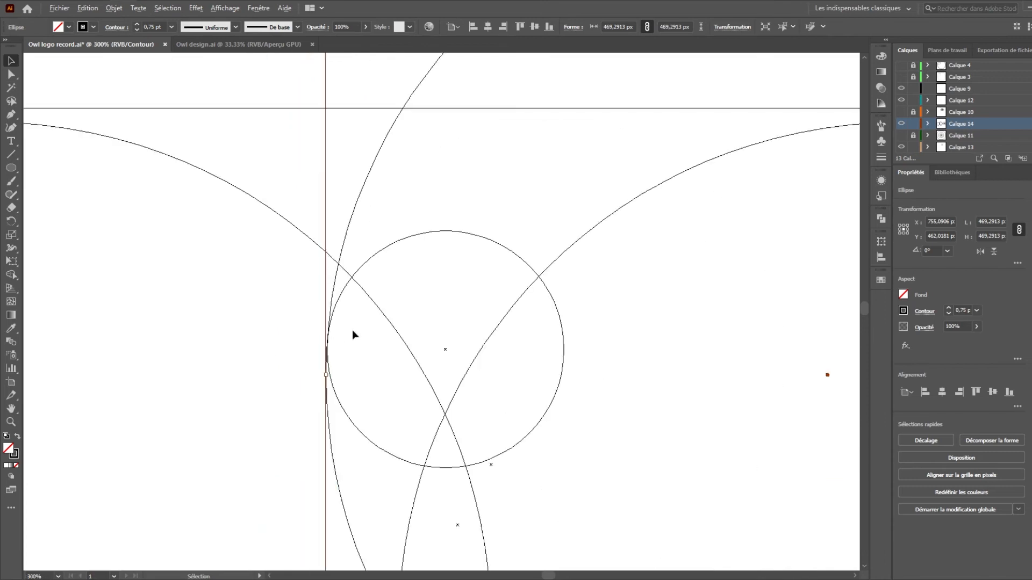
scroll(352, 330, "down", 4)
scroll(408, 347, "up", 3)
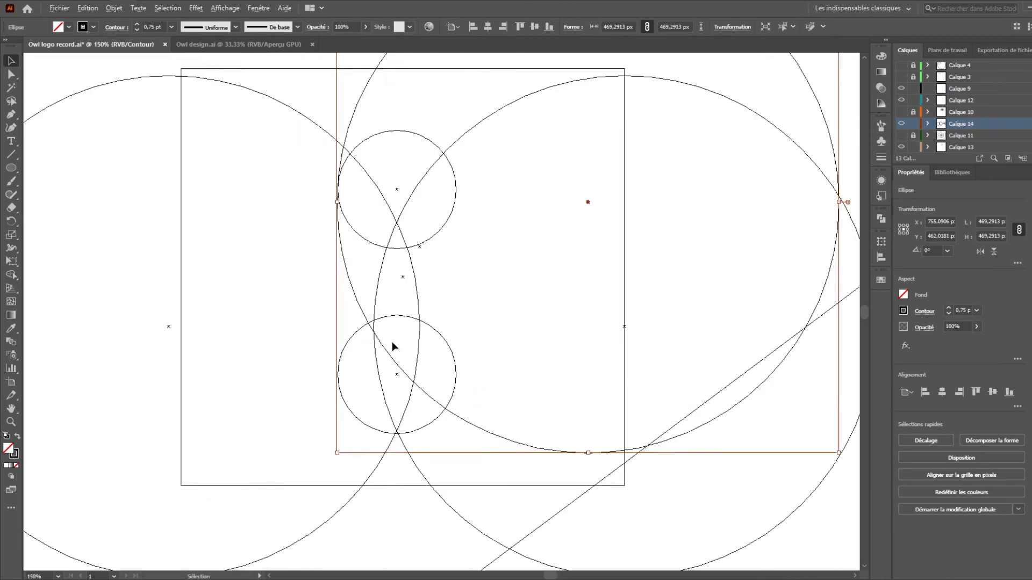
left_click(560, 274)
key("ctrl+y")
scroll(520, 243, "up", 1)
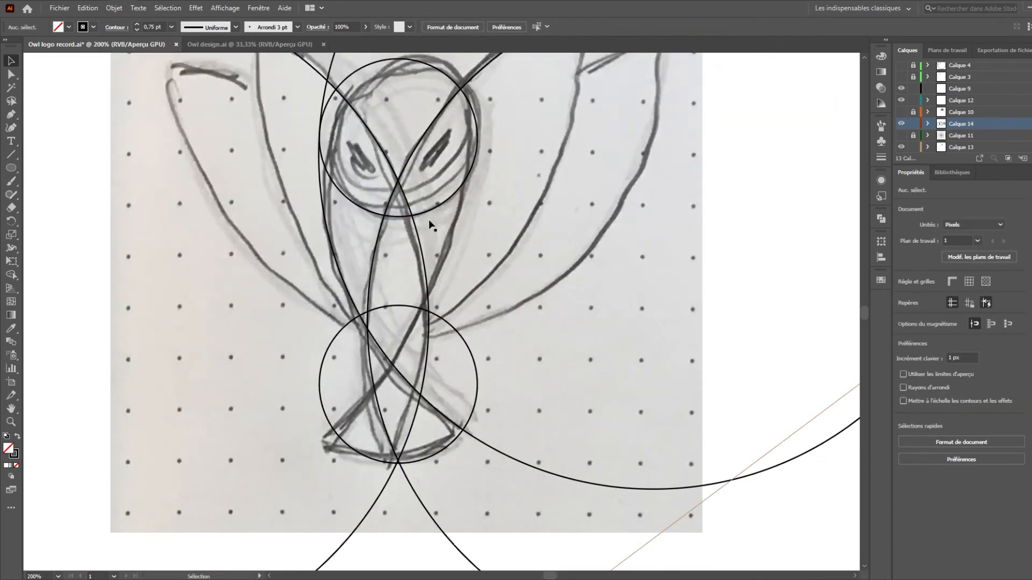
- Copy the body-contour circle to the opposite side so its right edge meets the head circle, centred at about X 397.38 px
scroll(428, 220, "down", 1)
left_click(350, 221)
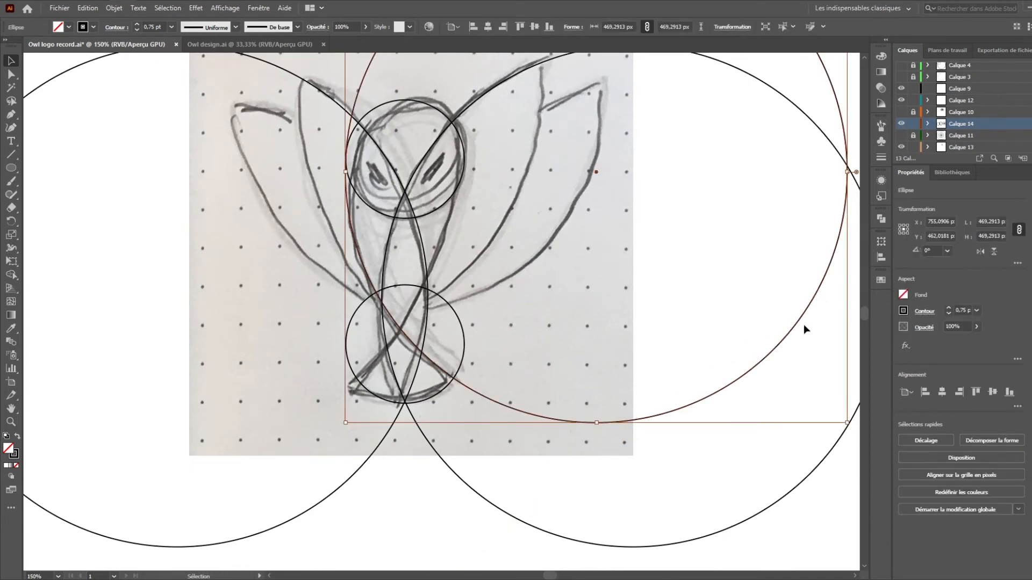
mouse_move(800, 322)
left_mouse_down()
mouse_move(610, 323)
mouse_move(418, 296)
left_mouse_up()
key("ctrl+y")
scroll(504, 179, "up", 7)
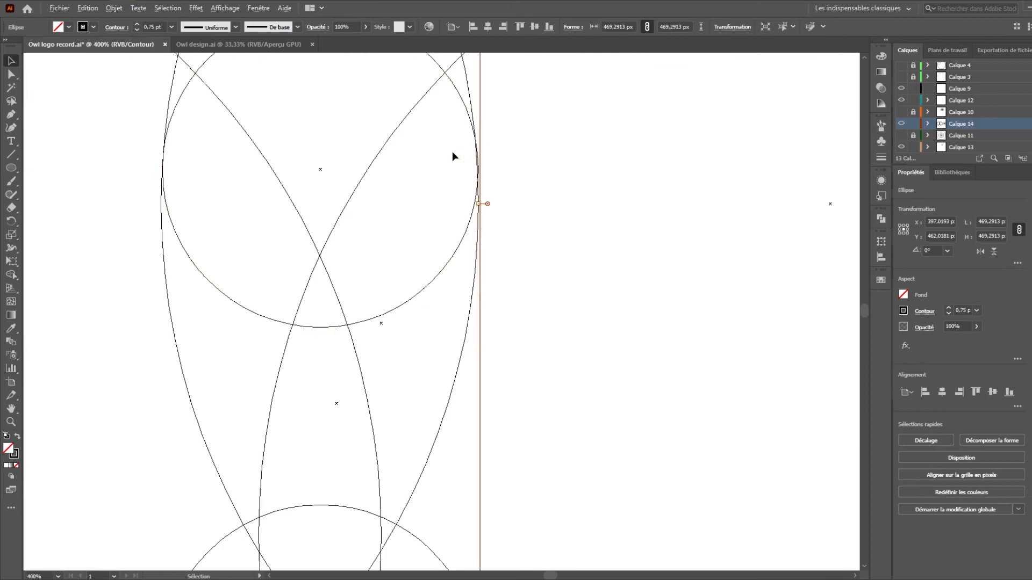
mouse_move(392, 392)
left_mouse_down()
mouse_move(431, 391)
mouse_move(392, 380)
left_mouse_up()
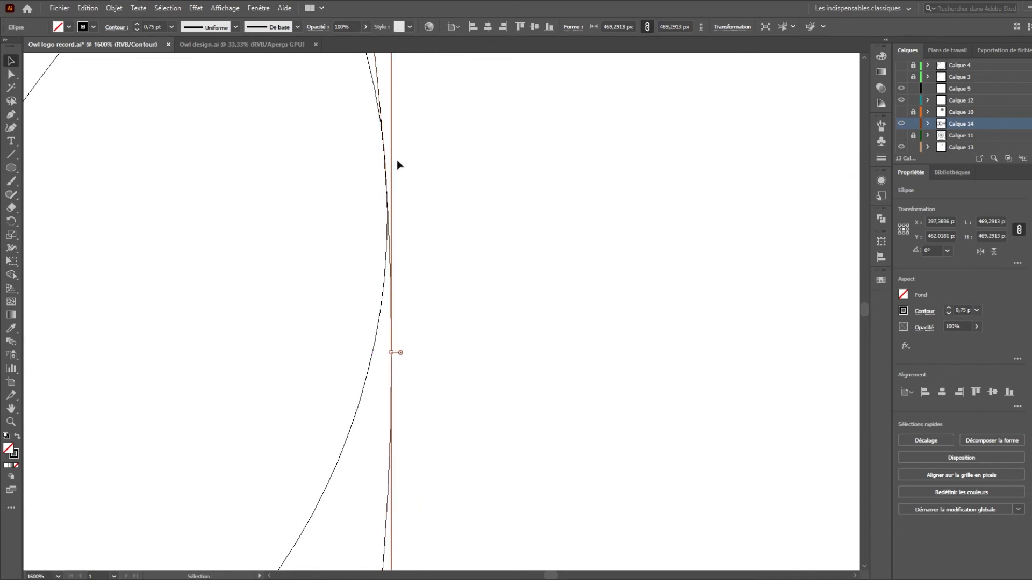
scroll(462, 282, "down", 6)
left_click(620, 323)
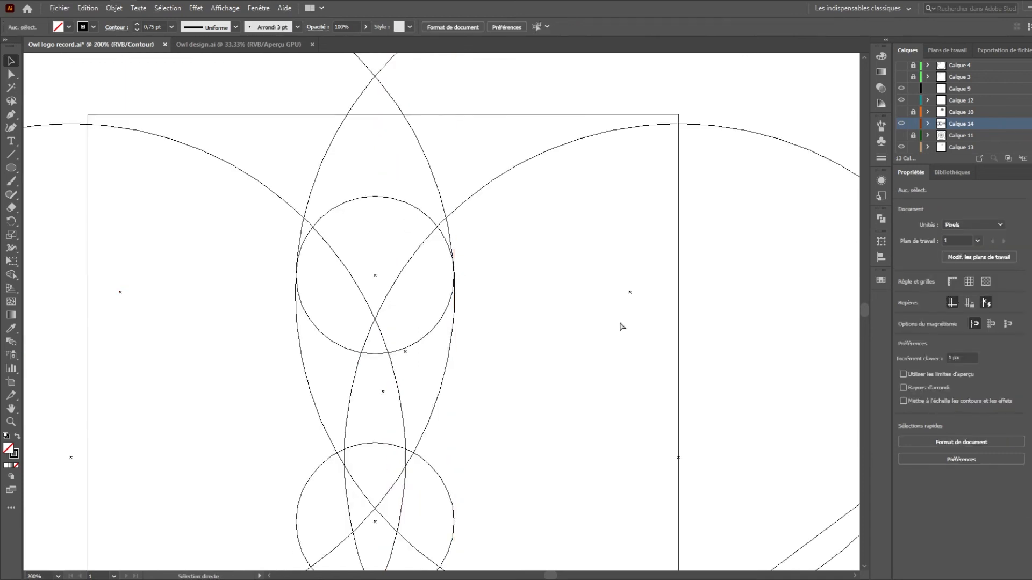
key("ctrl+y")
scroll(612, 322, "down", 1)
left_click_drag(580, 369, 561, 307)
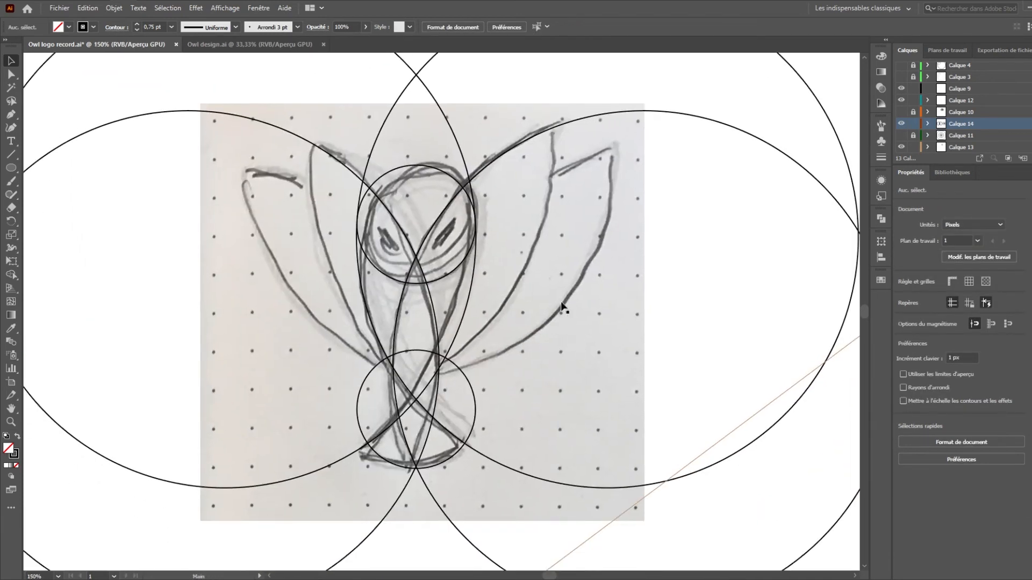
scroll(626, 344, "down", 1)
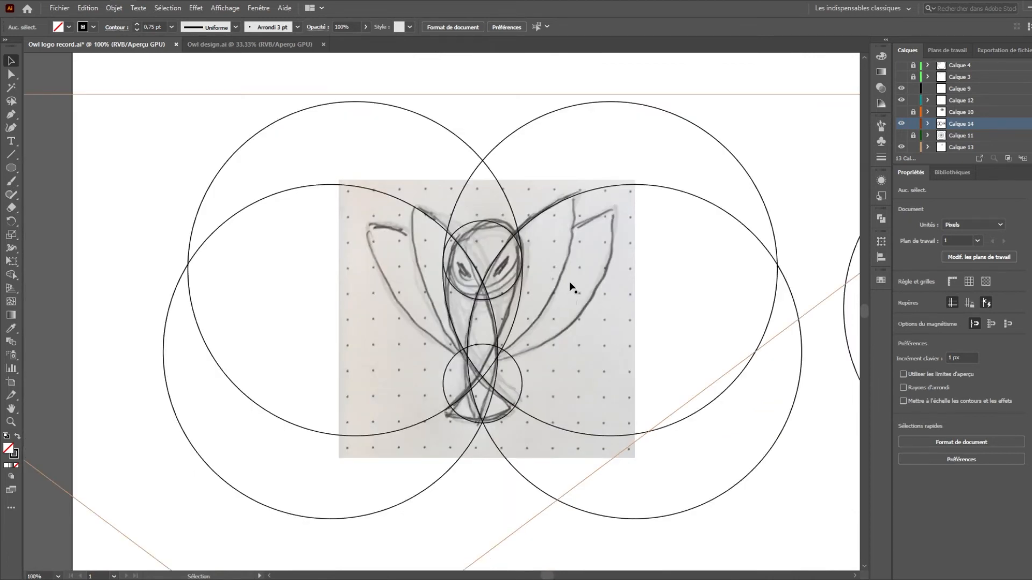
- Hide the guides around the owl construction
key("ctrl+semicolon")
left_click_drag(661, 295, 605, 276)
scroll(605, 249, "down", 1)
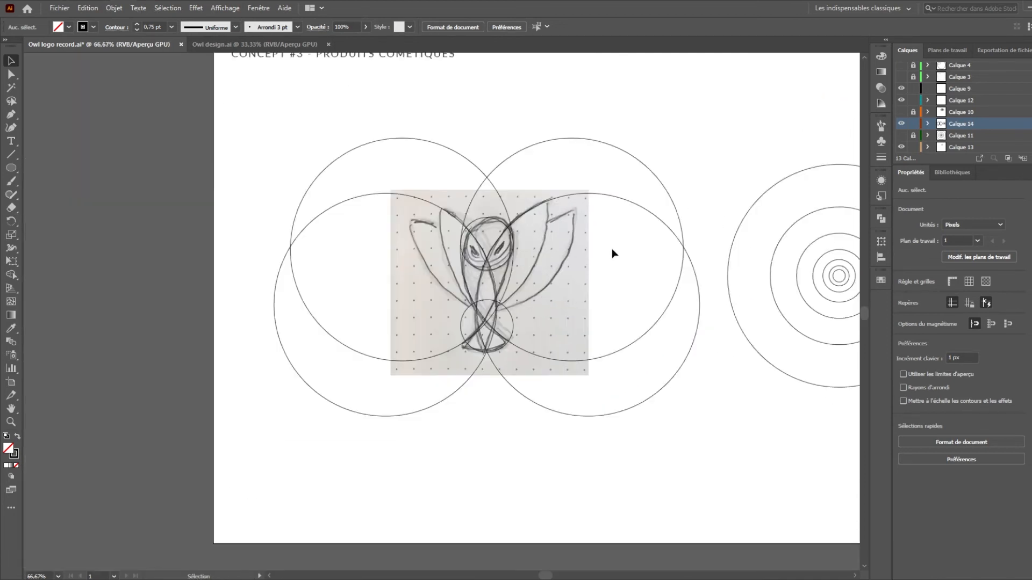
- Hide layers Calque 14 and Calque 13, and show the prepared circle construction on Calque 10
left_click(901, 126)
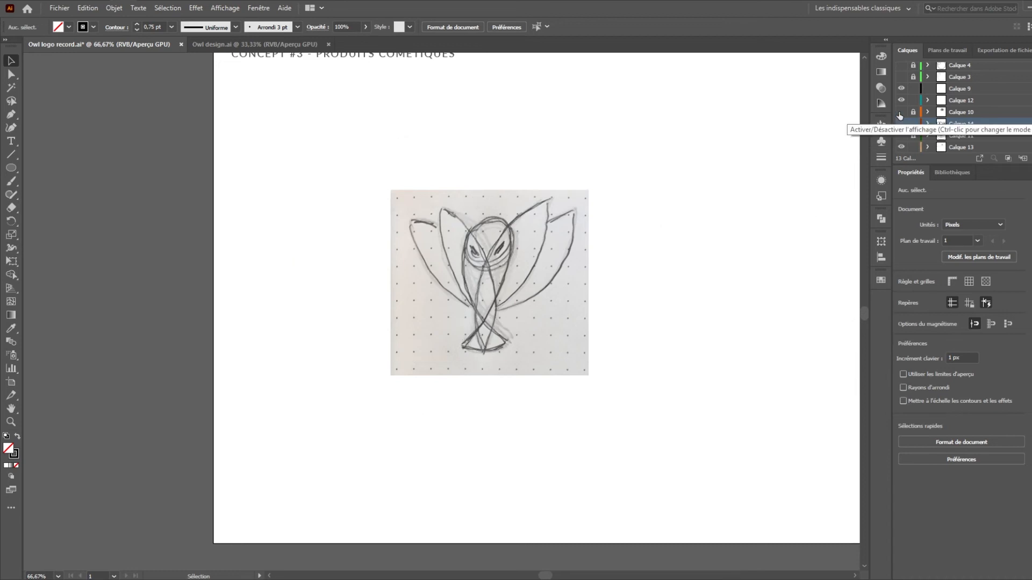
left_click(901, 148)
left_click(901, 113)
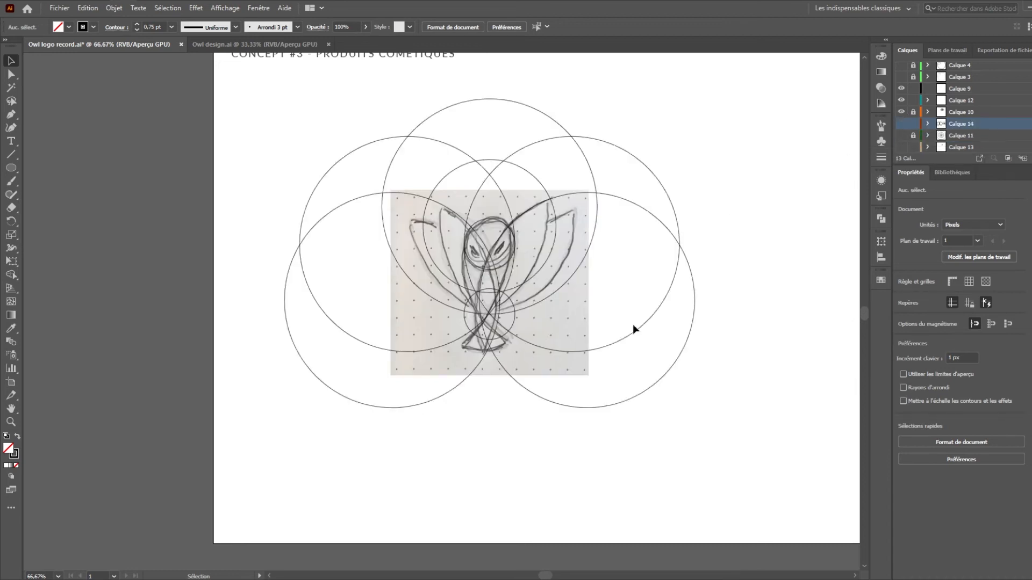
left_click_drag(694, 223, 608, 237)
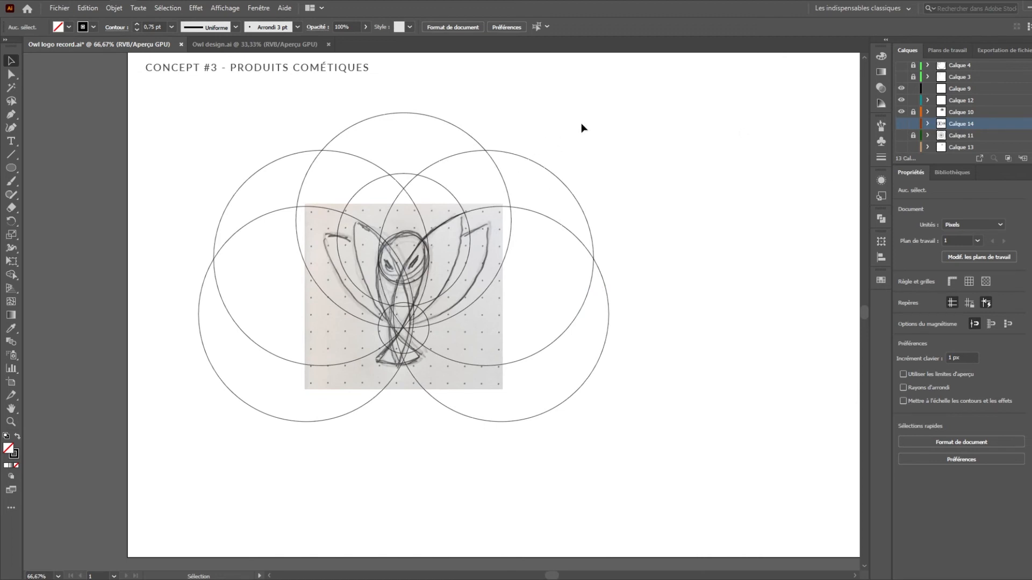
- Unlock layer Calque 10 and try removing the sketch image from behind the circles
left_click_drag(581, 127, 317, 373)
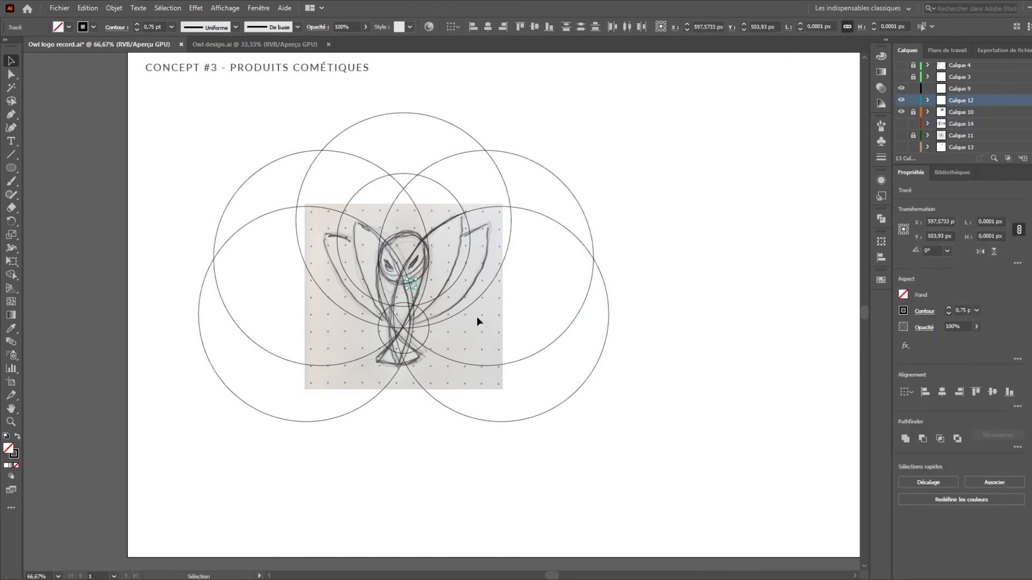
left_click_drag(261, 121, 522, 383)
left_click(941, 111)
left_click_drag(203, 169, 493, 396)
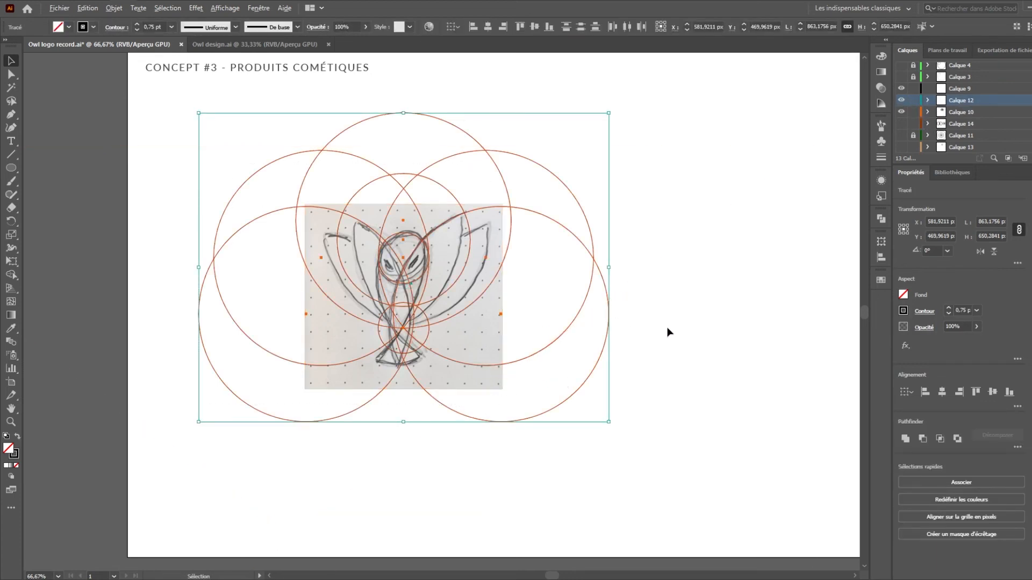
scroll(671, 333, "down", 2)
left_click(585, 352)
left_click(575, 353)
key("Delete")
scroll(573, 354, "up", 2)
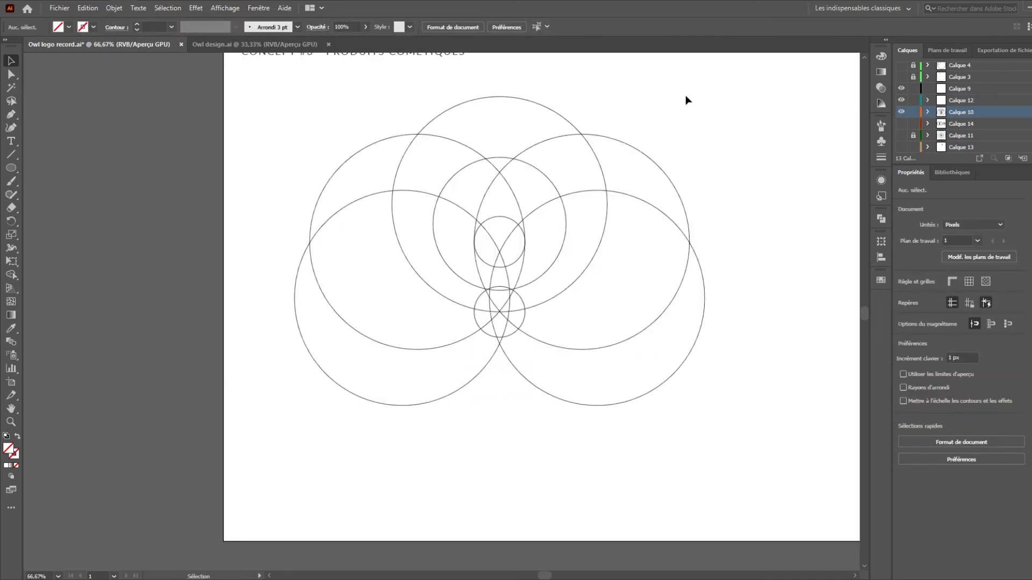
- Undo the sketch deletion and the layer changes made just before it
key("ctrl+z")
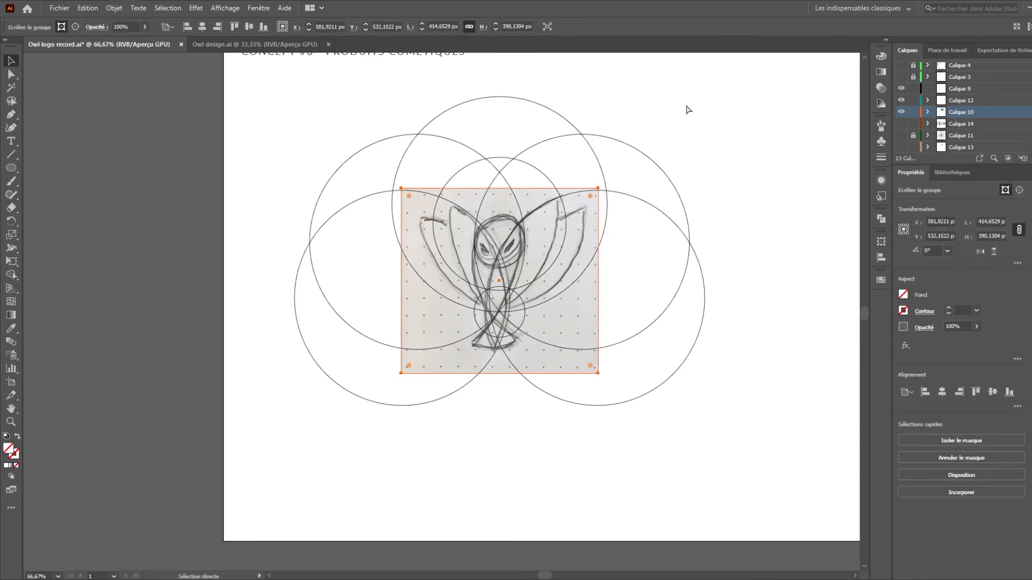
key("ctrl+z")
key("ctrl+z")
key("ctrl+z")
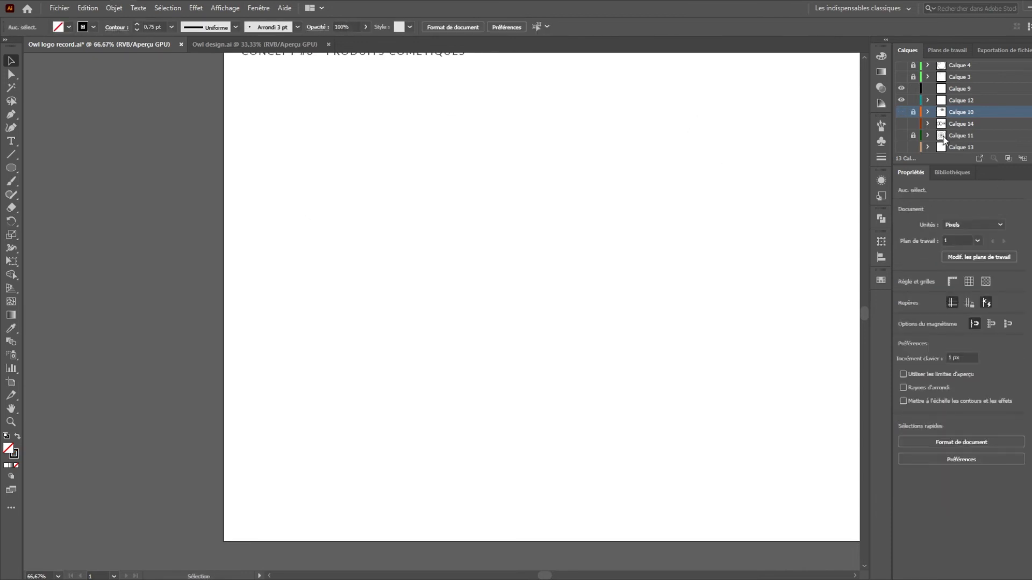
- Show Calque 10 again and place a copy of its circles, without the sketch, on the empty right half of the artboard
left_click(901, 113)
left_click_drag(689, 193, 479, 206)
scroll(478, 206, "down", 1)
left_click(299, 262)
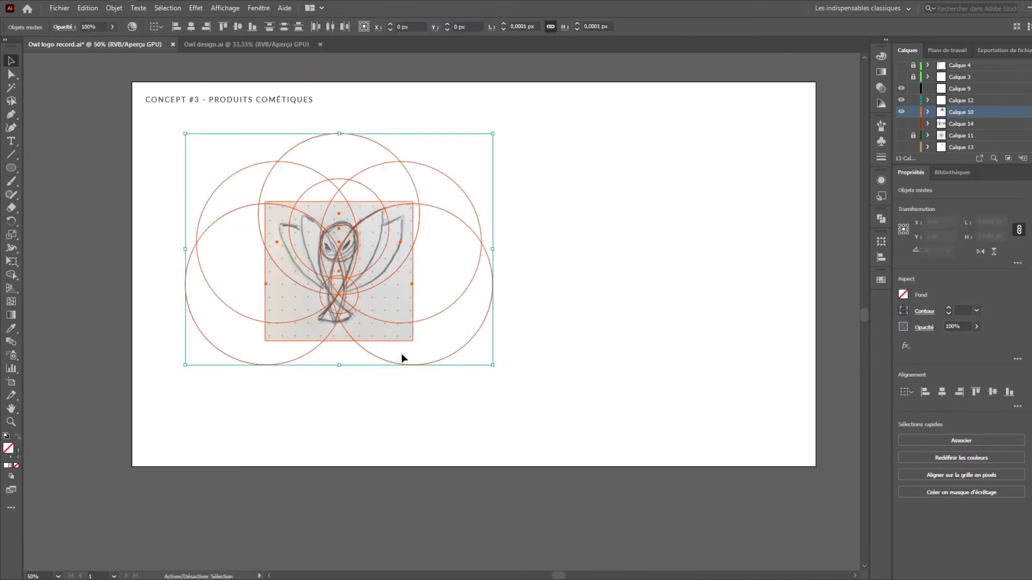
key("a")
key("v")
left_click_drag(482, 247, 803, 262)
left_click(721, 405)
left_click_drag(720, 406, 619, 400)
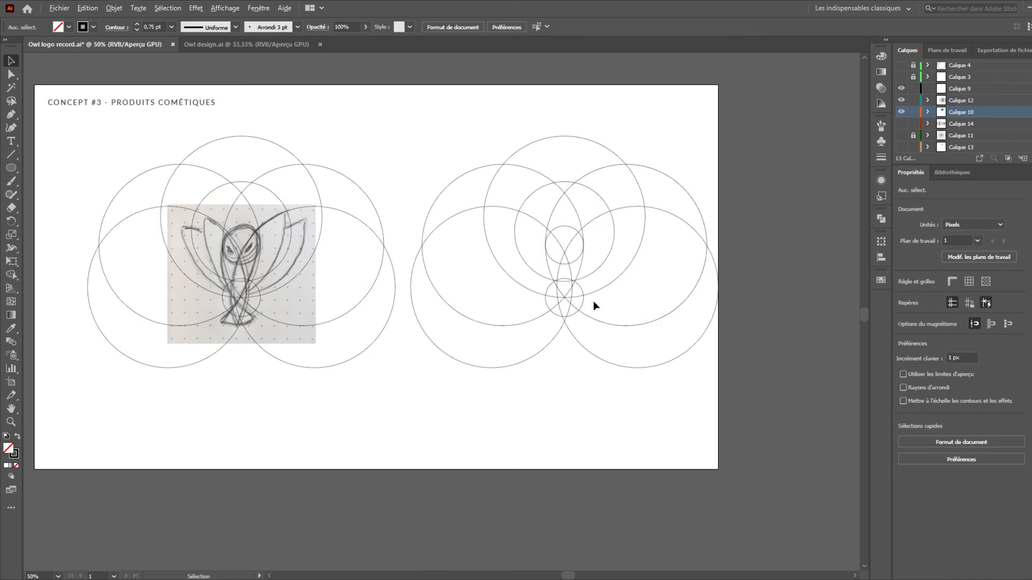
- Cut away the copied circles' areas outside the wings, head, body and tail with Shape Builder
scroll(601, 304, "up", 1)
left_click_drag(644, 270, 590, 278)
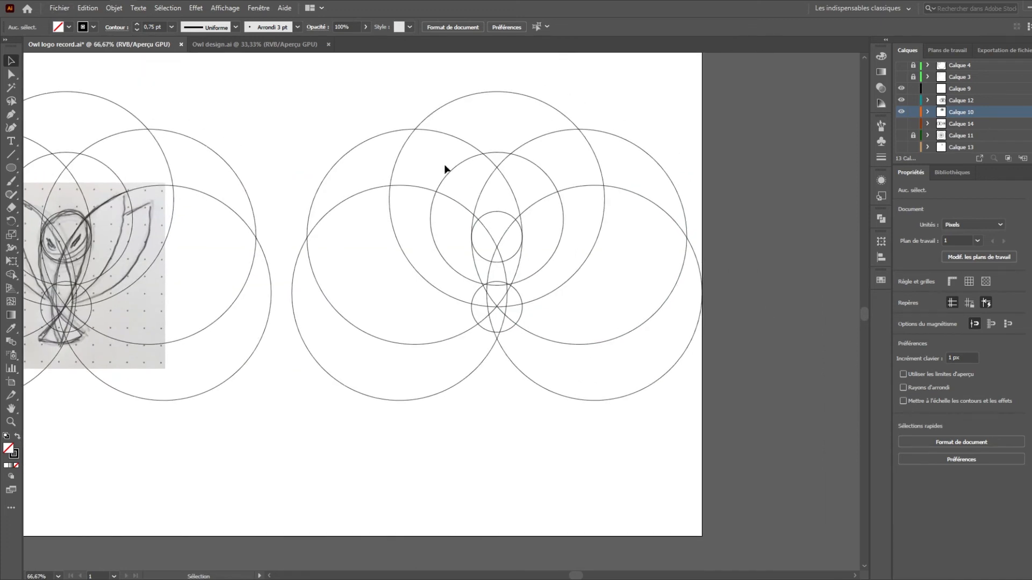
left_click_drag(588, 333, 691, 460)
key("shift+m")
mouse_move(639, 154)
left_mouse_down()
mouse_move(517, 191)
mouse_move(470, 190)
mouse_move(415, 167)
mouse_move(393, 135)
mouse_move(476, 117)
mouse_move(500, 161)
left_mouse_up()
mouse_move(595, 317)
left_mouse_down()
mouse_move(427, 354)
mouse_move(448, 323)
left_mouse_up()
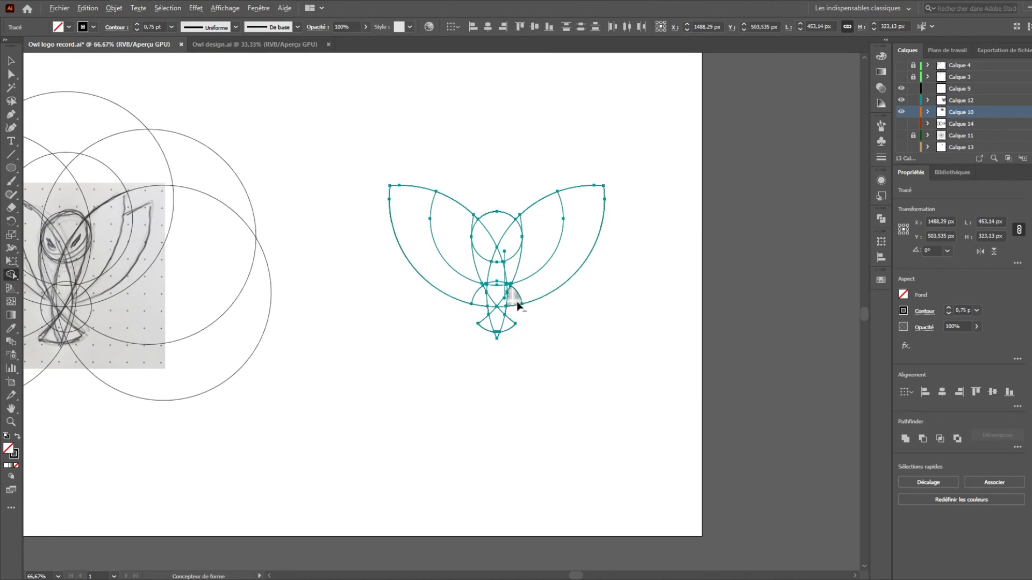
- Try merging the inner wing regions and the small slivers around the body with Shape Builder
scroll(518, 299, "up", 1)
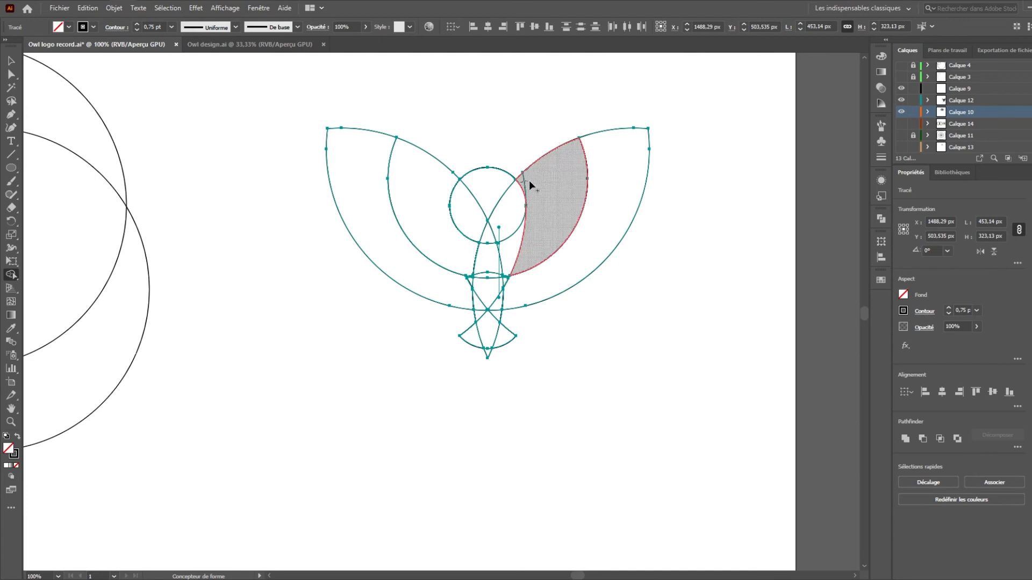
scroll(519, 283, "up", 3)
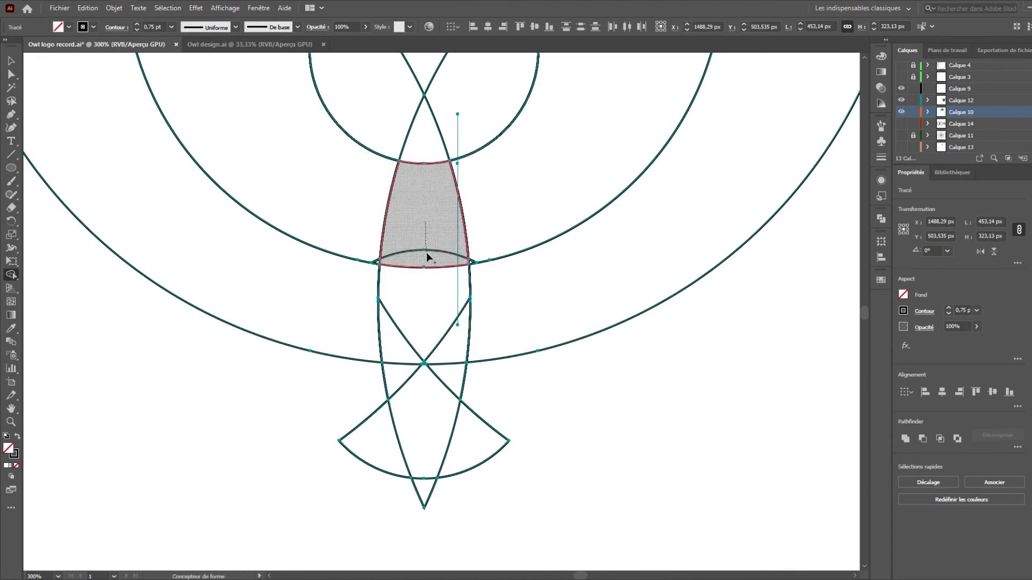
left_click_drag(377, 261, 378, 263)
left_click_drag(482, 255, 474, 262)
key("ctrl+z")
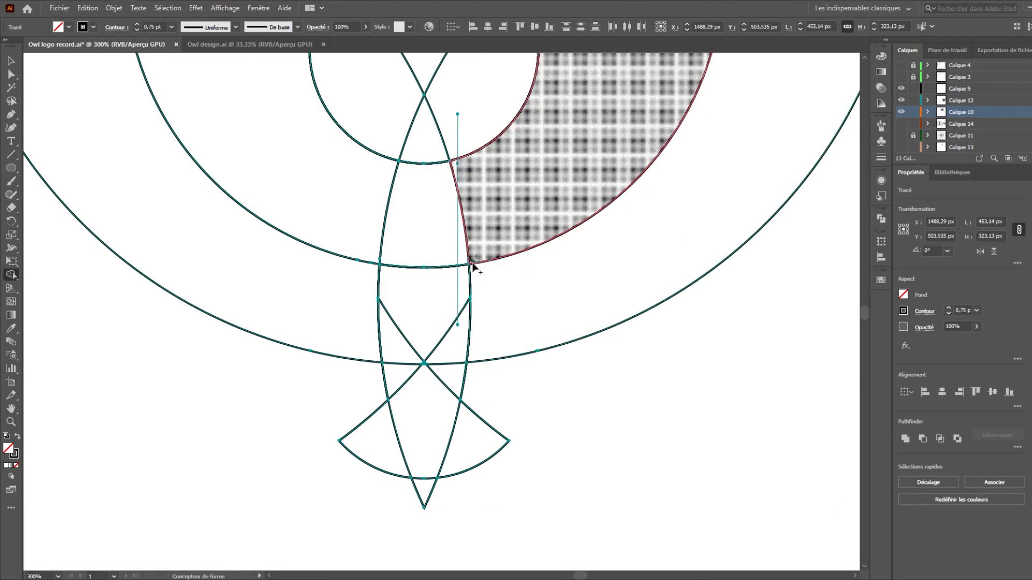
- Try to remove the stray anchor point beside the body just below the head circle
key("v")
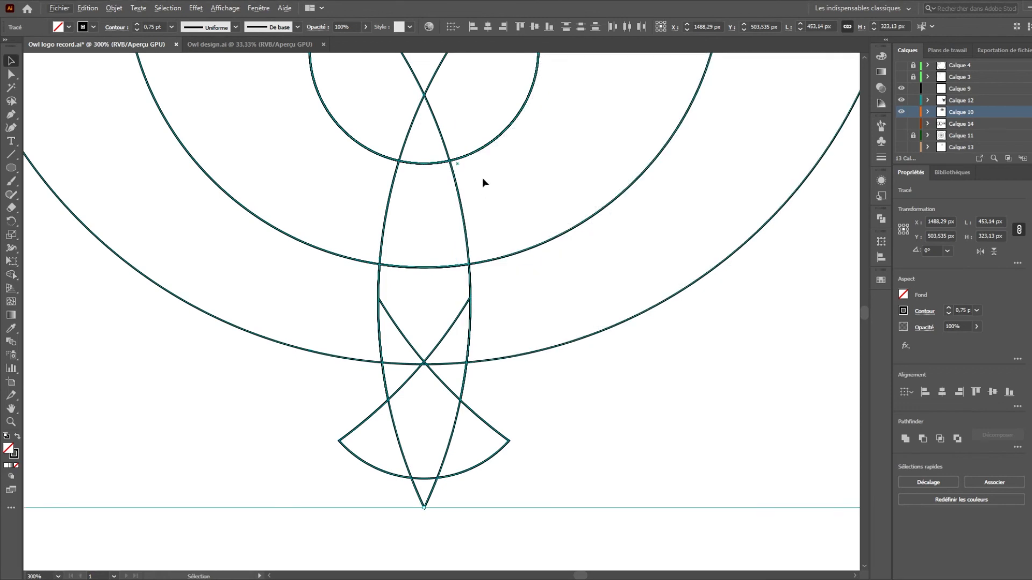
key("Delete")
key("ctrl+z")
key("a")
left_click(469, 183)
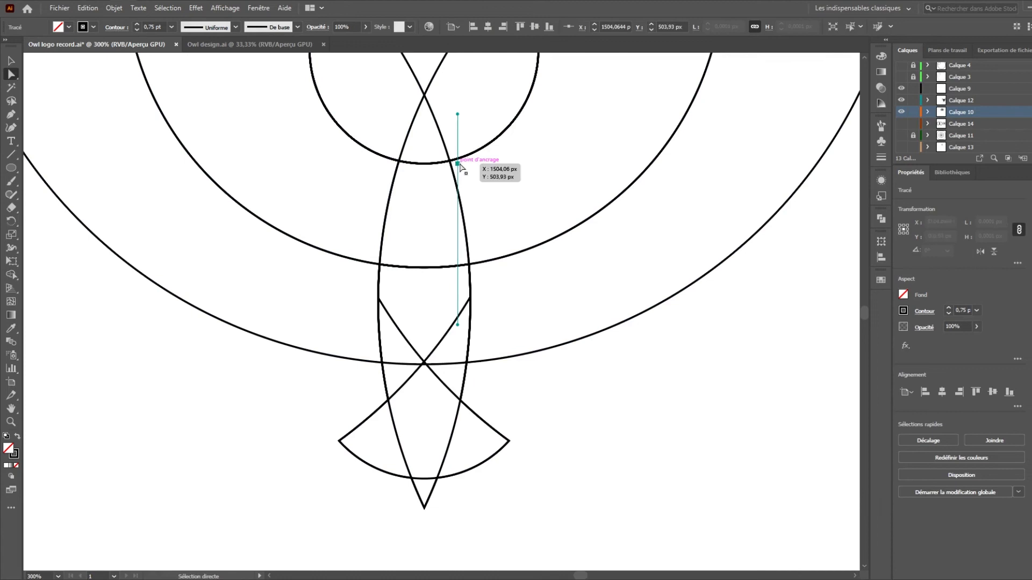
key("ctrl+1")
left_click_drag(521, 147, 544, 212)
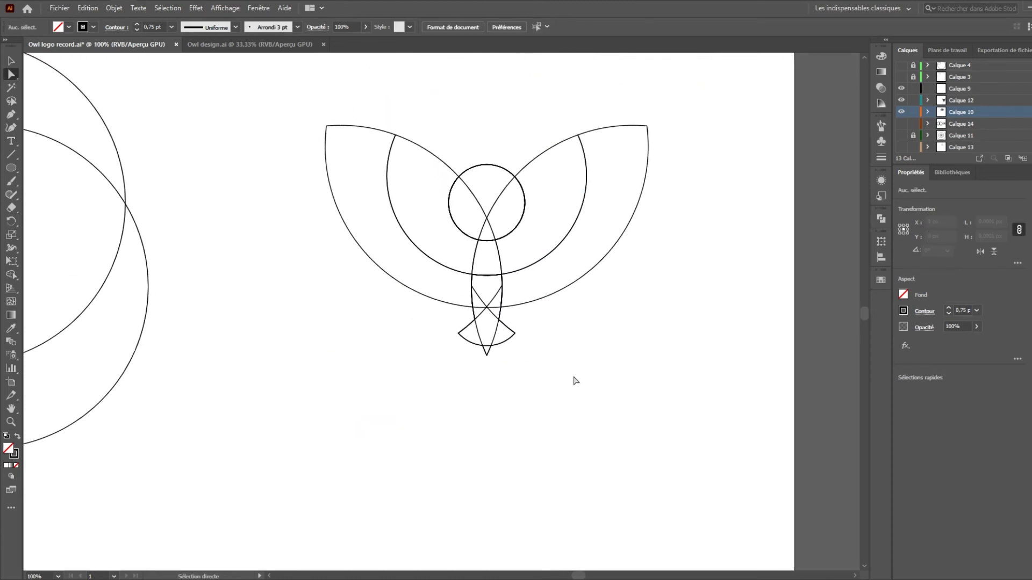
- Undo the stray point removal and the region merges to restore the body's side curves
key("ctrl+a")
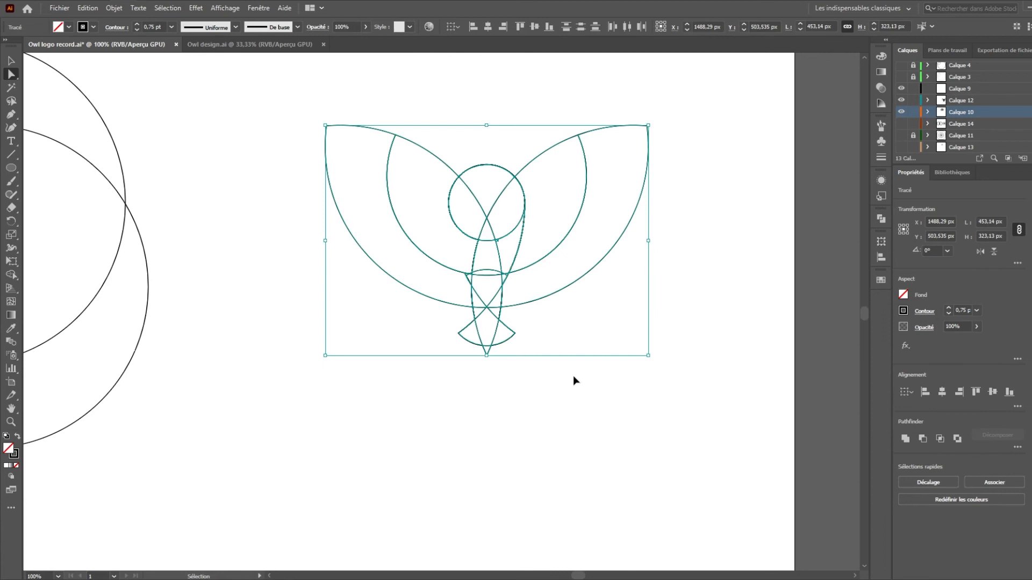
key("a")
left_click(563, 351)
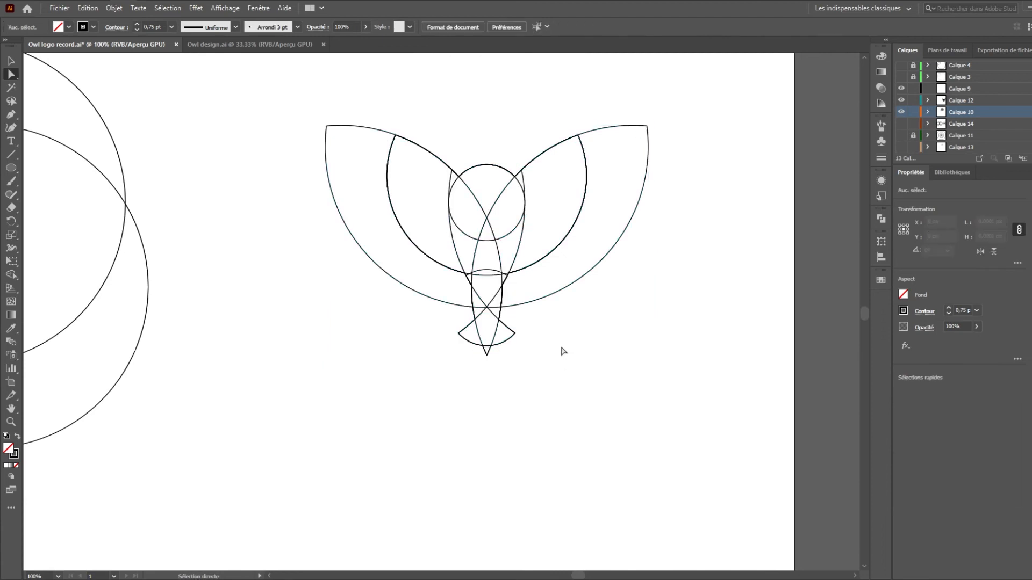
- Delete the stray anchor point with vertical handles at the lower edge of the owl's head circle
left_click_drag(555, 362, 377, 112)
key("v")
left_click_drag(623, 388, 342, 115)
key("shift+m")
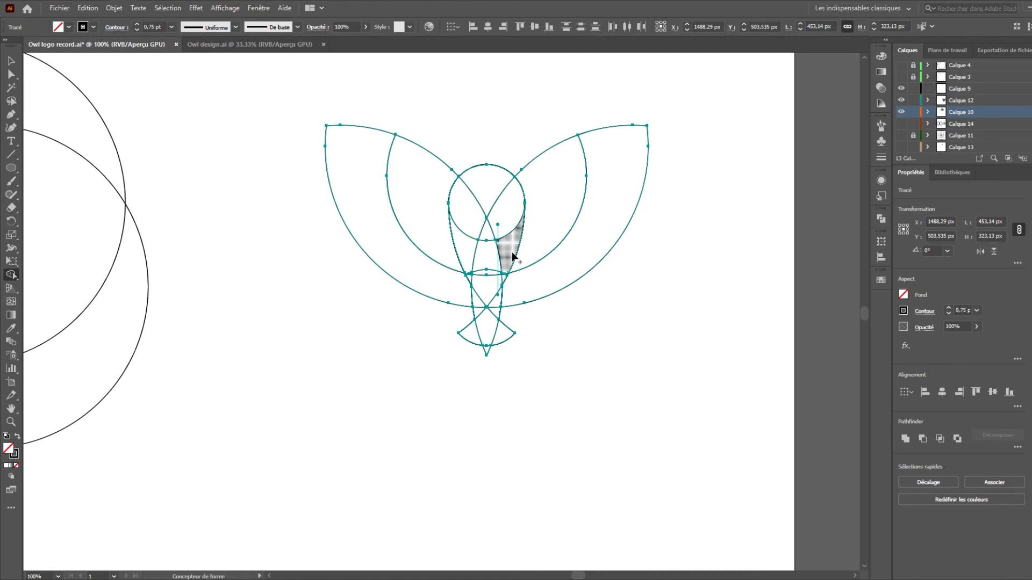
scroll(496, 263, "up", 3)
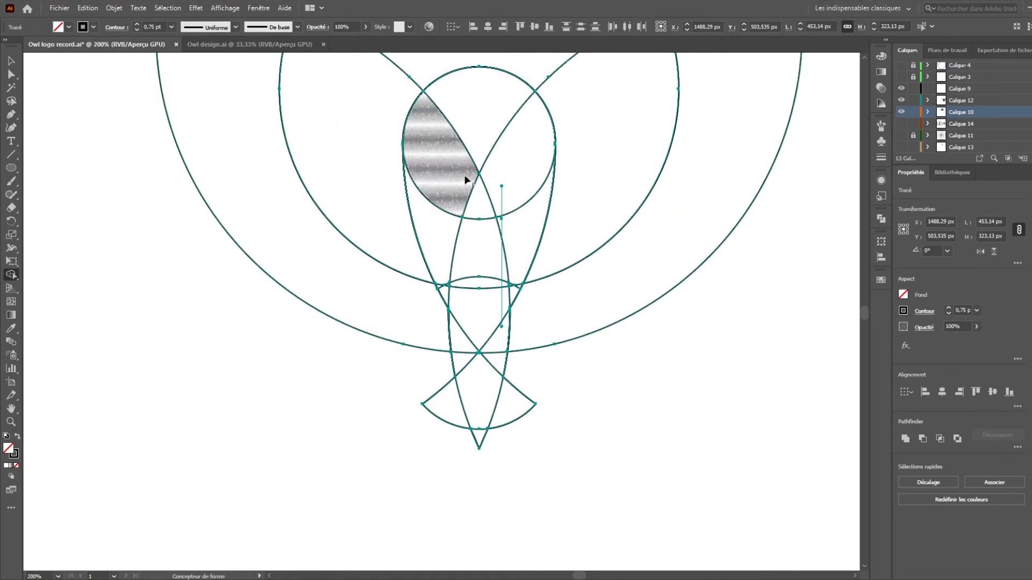
key("a")
left_click(502, 227)
key("Delete")
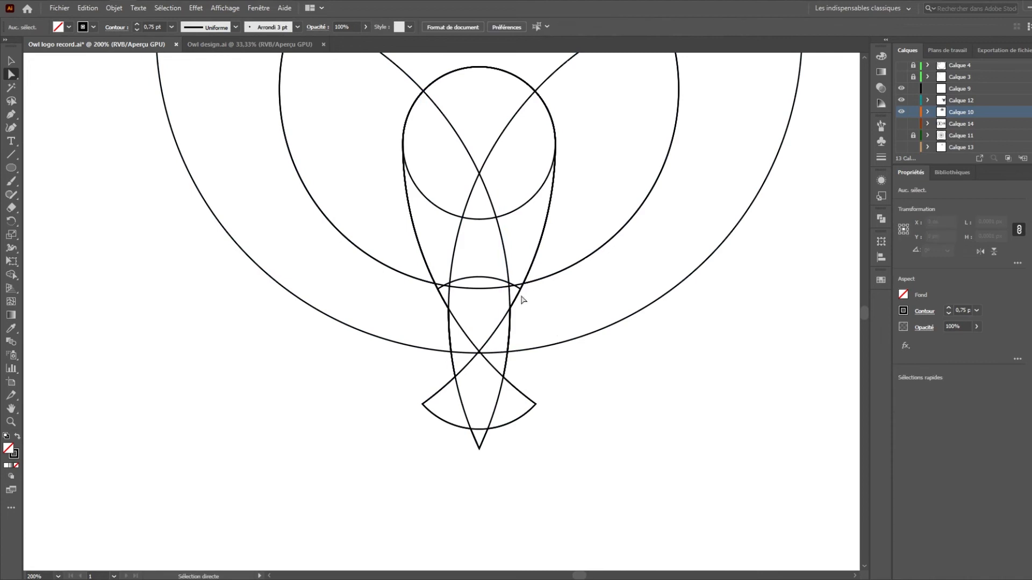
- Merge the small slivers around the short arc crossing the owl's lower body into their neighbouring regions with Shape Builder
key("v")
left_click_drag(643, 453, 180, 48)
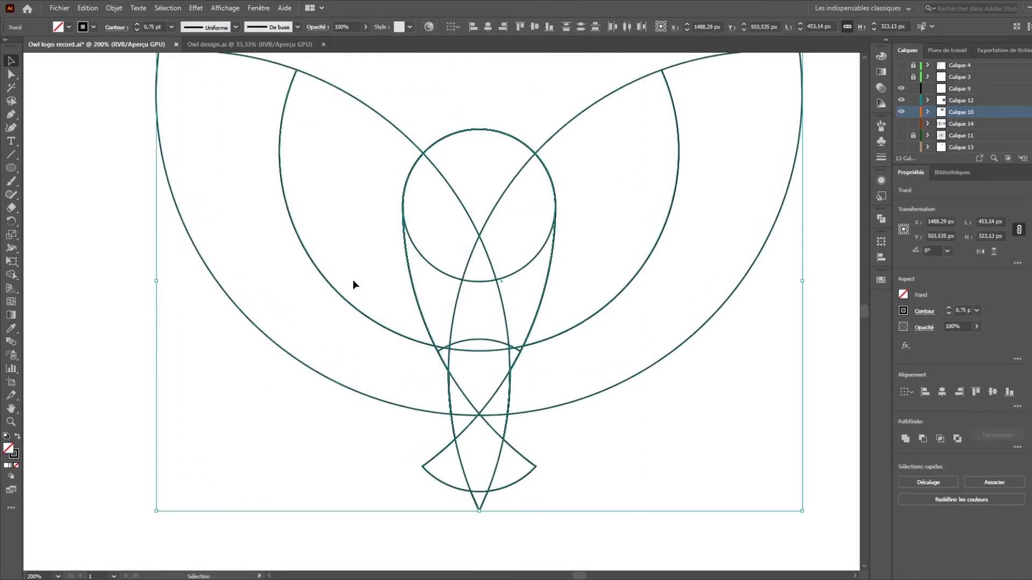
key("shift+m")
scroll(446, 333, "up", 2)
left_click(447, 335)
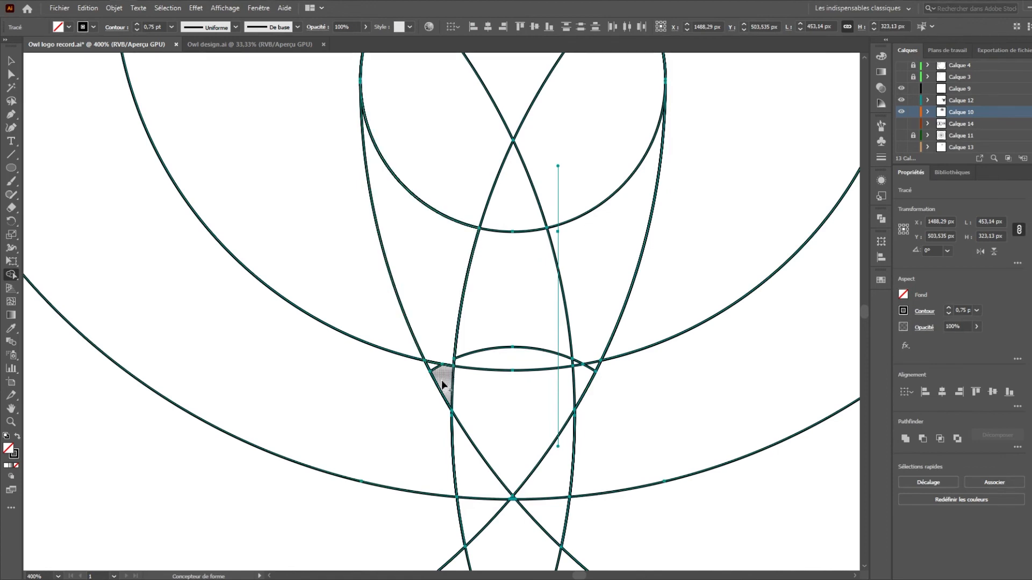
left_click_drag(437, 371, 432, 366)
left_click_drag(494, 336, 509, 360)
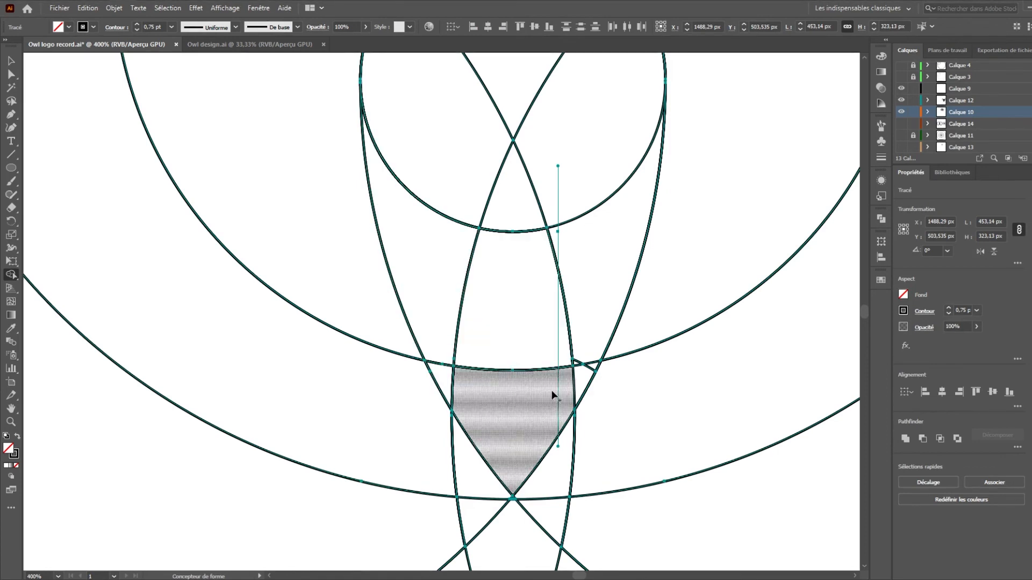
left_click(579, 365)
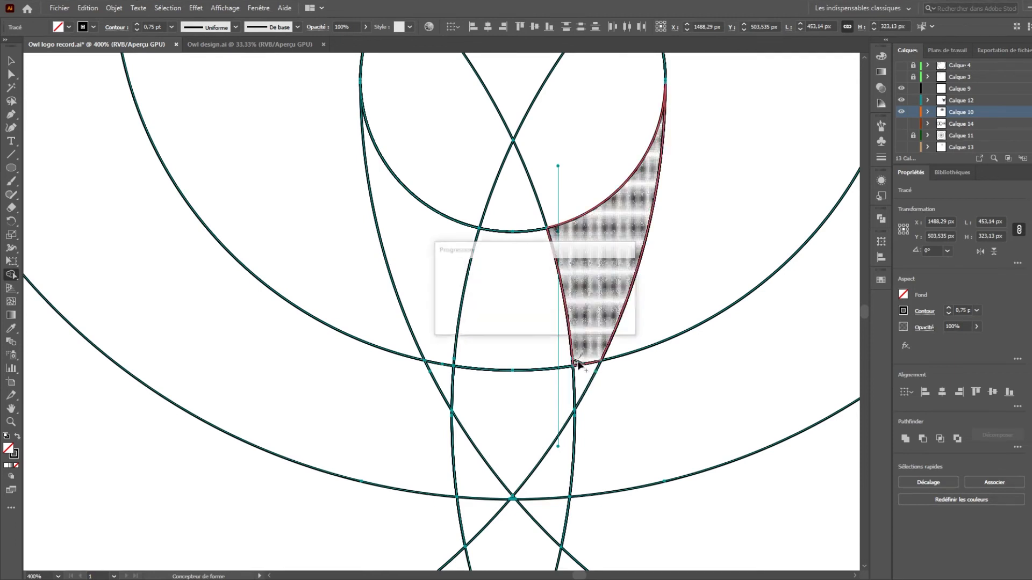
- Delete the leftover anchor point with vertical handles at the lower edge of the head circle
key("a")
left_click(557, 230)
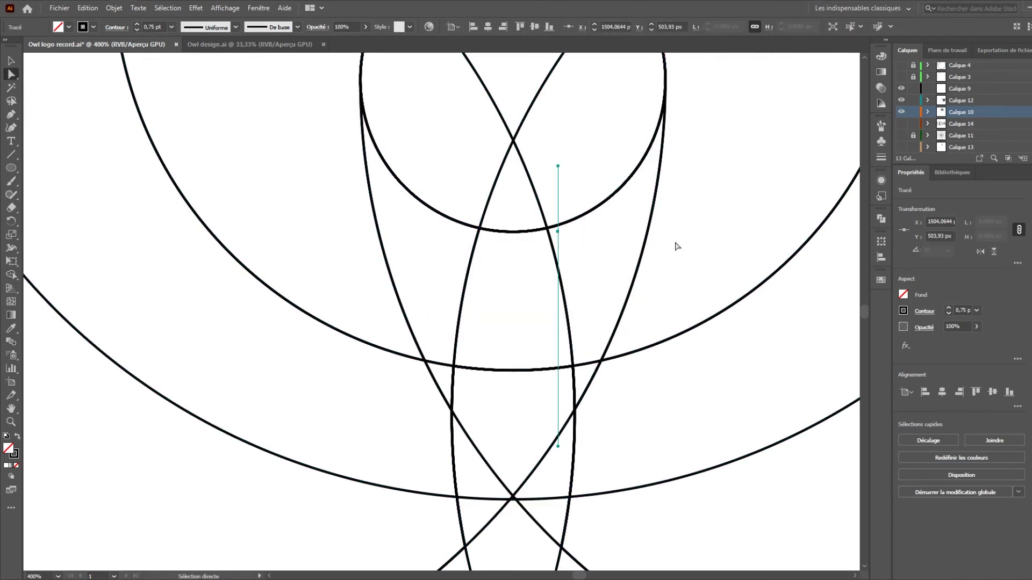
left_click(677, 246)
scroll(681, 256, "down", 2)
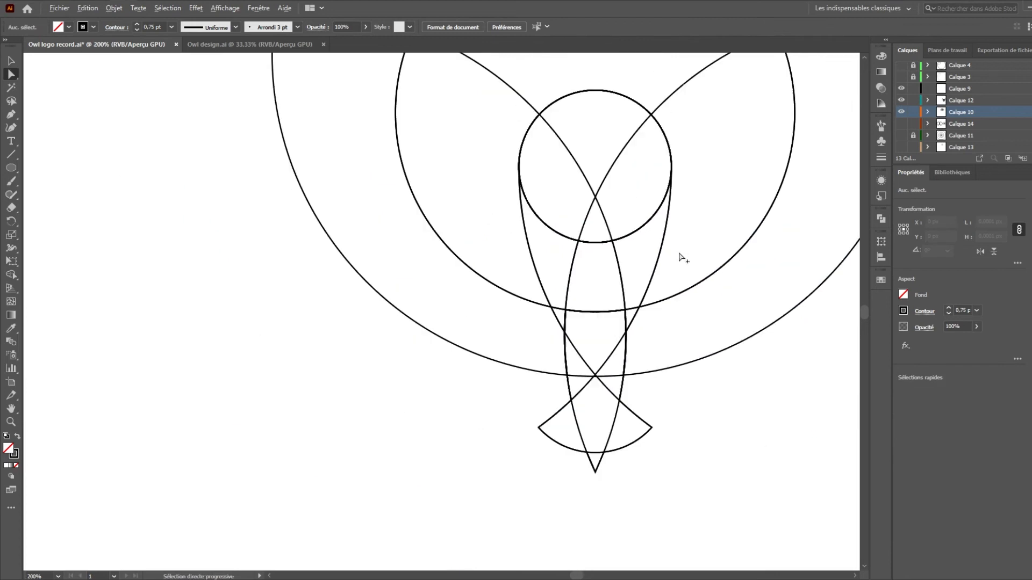
- Thicken all the owl's outlines, trying an 8 pt stroke and settling on 5 pt
left_click_drag(722, 192, 603, 235)
scroll(642, 255, "down", 1)
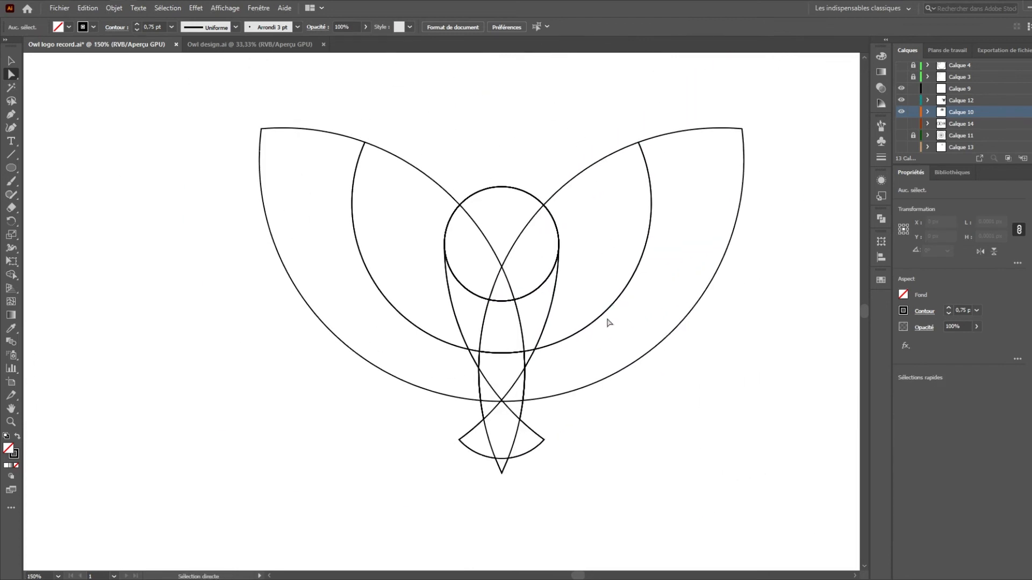
key("v")
left_click_drag(277, 79, 744, 575)
left_click_drag(641, 271, 594, 427)
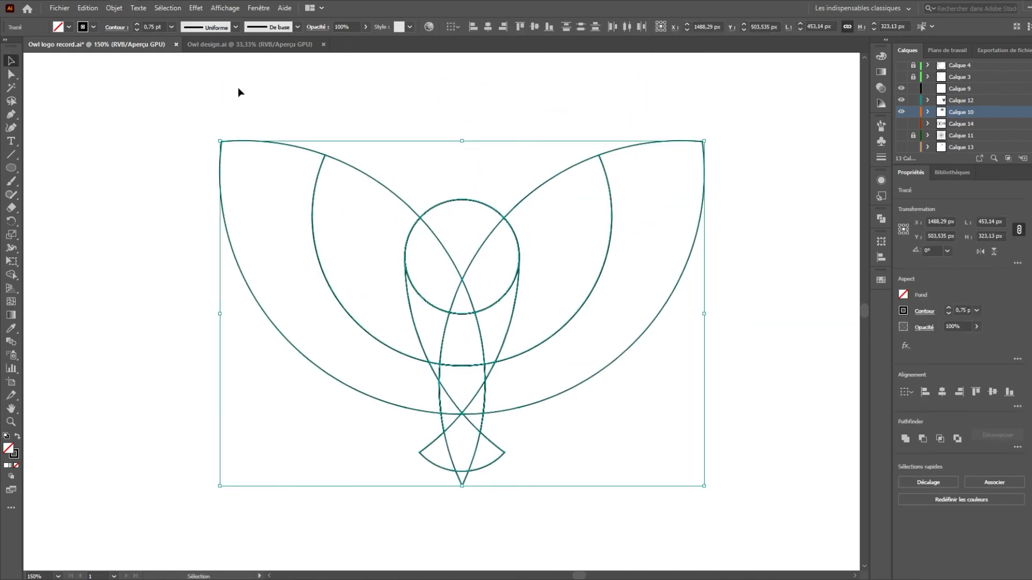
left_click(153, 27)
type("8")
key("Return")
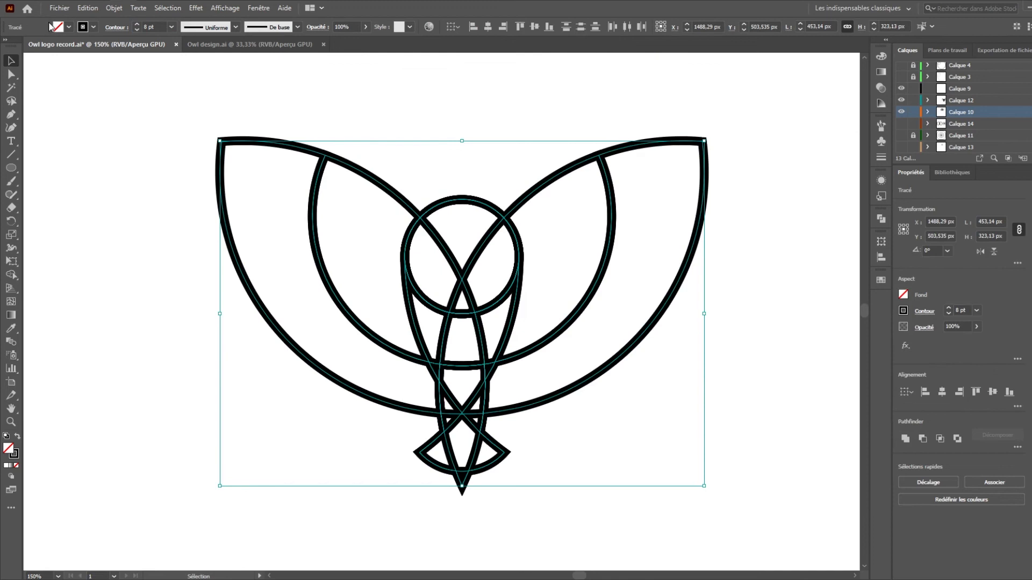
left_click(155, 27)
type("5")
key("Return")
left_click(726, 249)
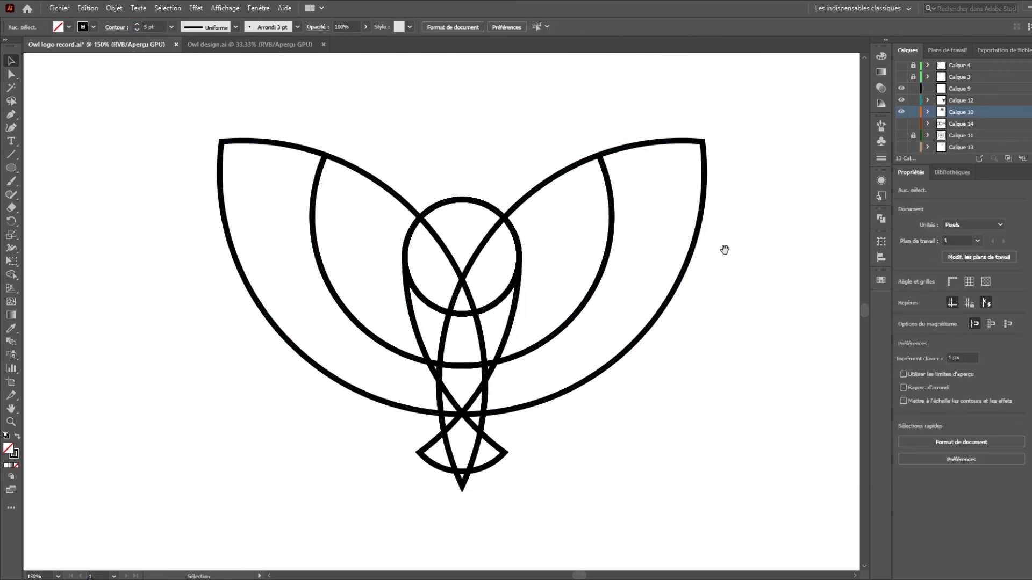
left_click_drag(726, 248, 664, 220)
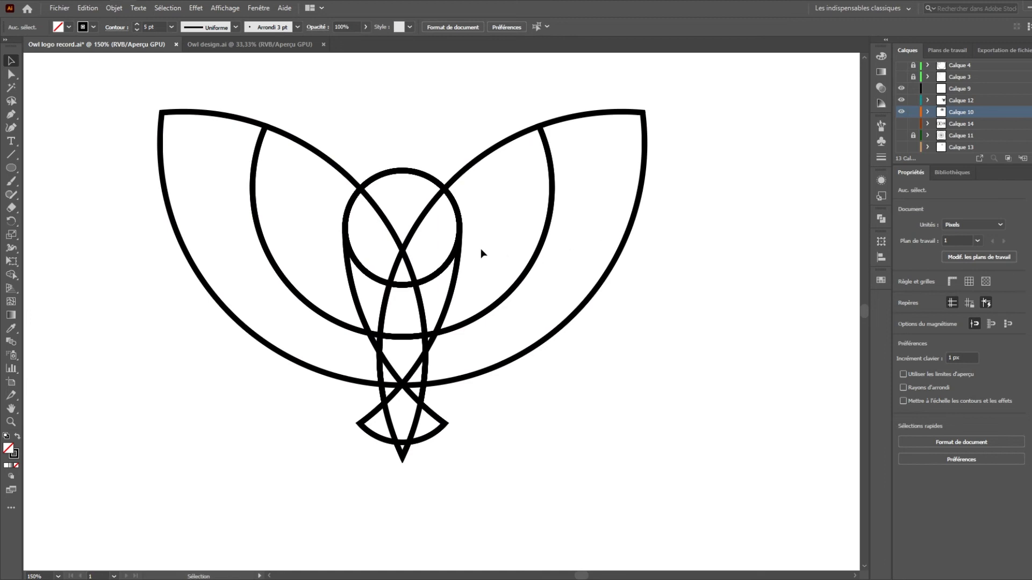
left_click_drag(568, 310, 508, 300)
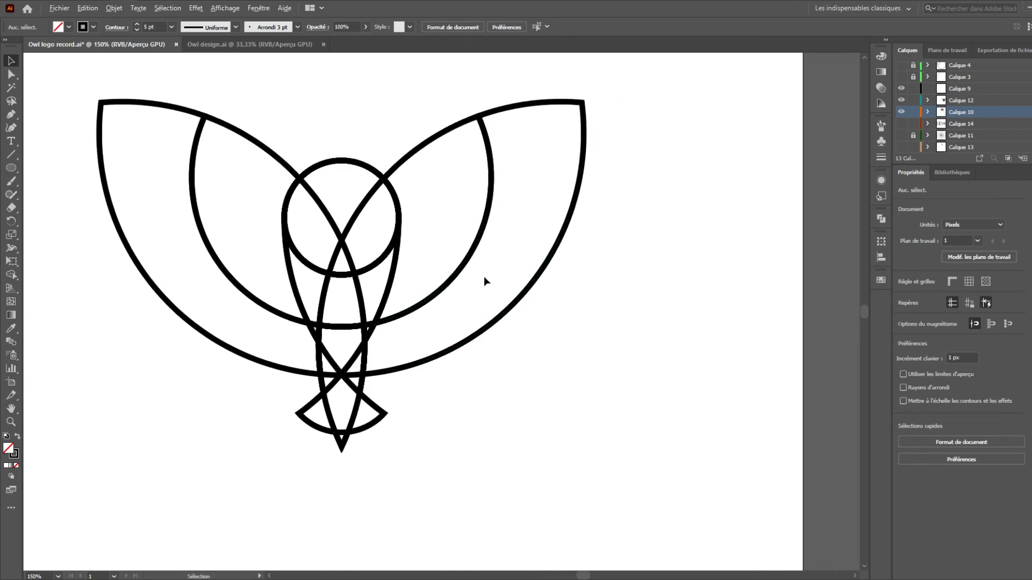
scroll(483, 273, "down", 1)
left_click_drag(435, 237, 503, 323)
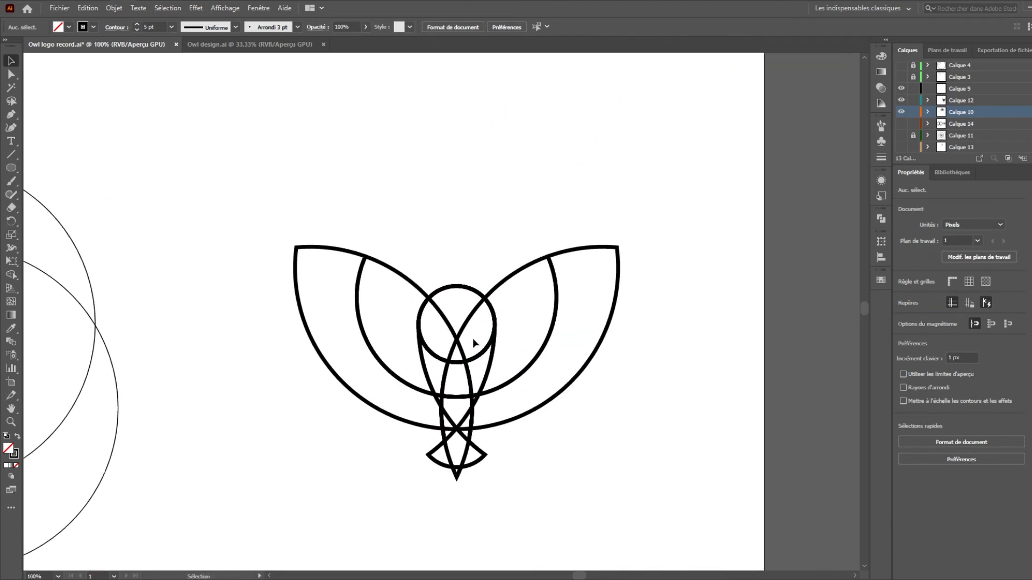
key("m")
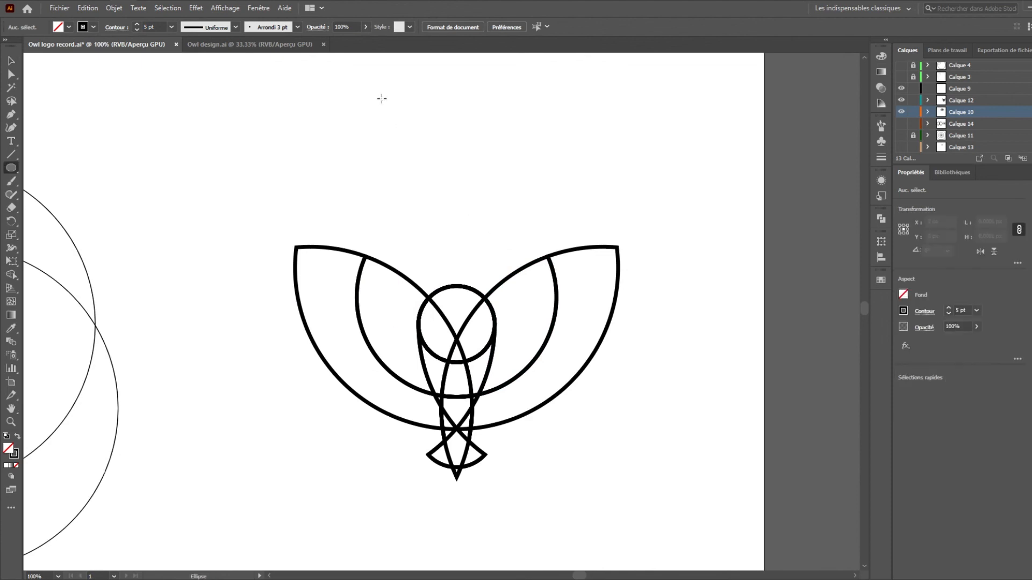
left_click_drag(415, 170, 486, 225)
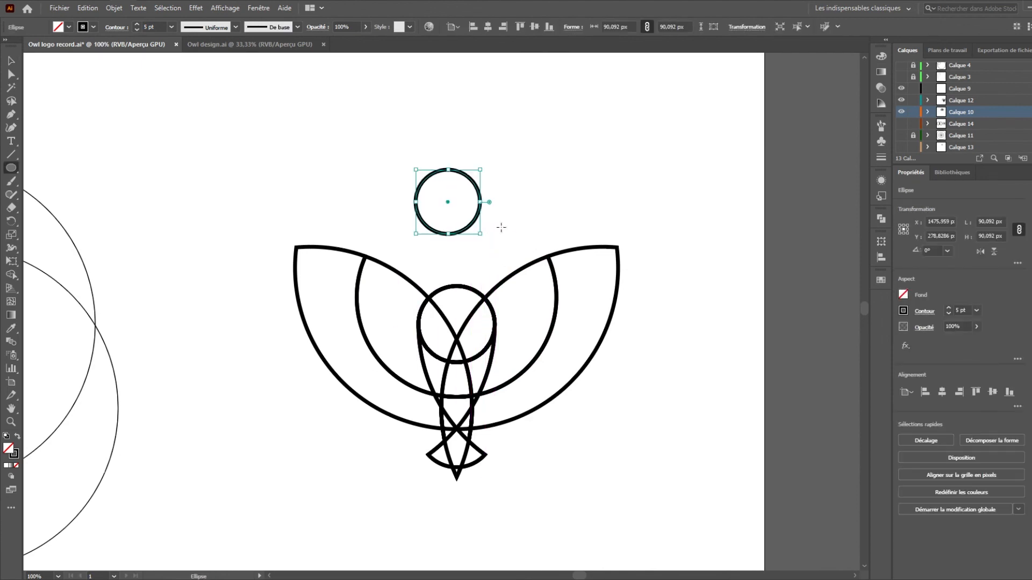
key("v")
- Make two overlapping copies of the sketch's small circle above the outlined owl and intersect them into a narrow leaf shape
left_click_drag(213, 375, 530, 288)
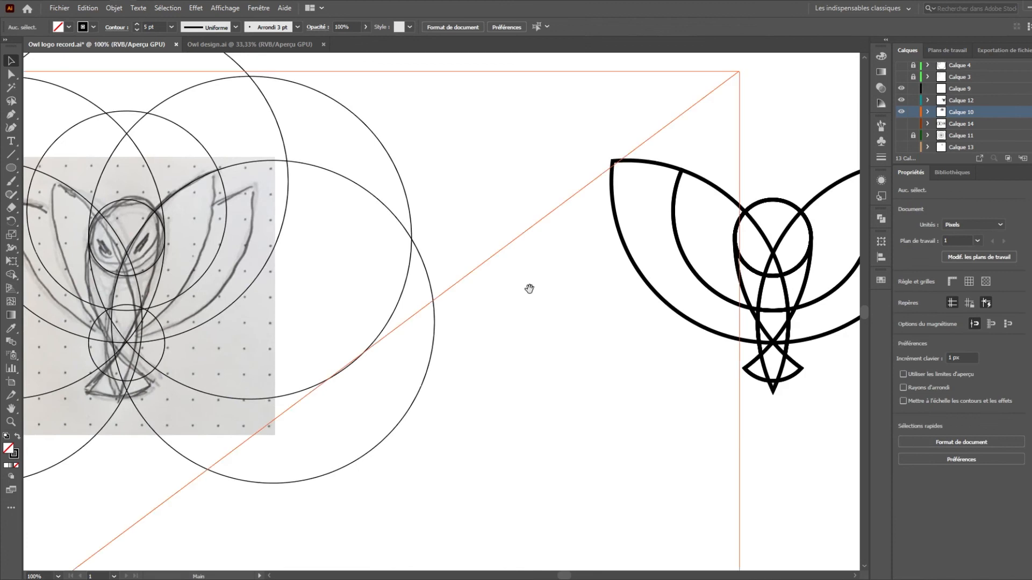
scroll(472, 289, "down", 1)
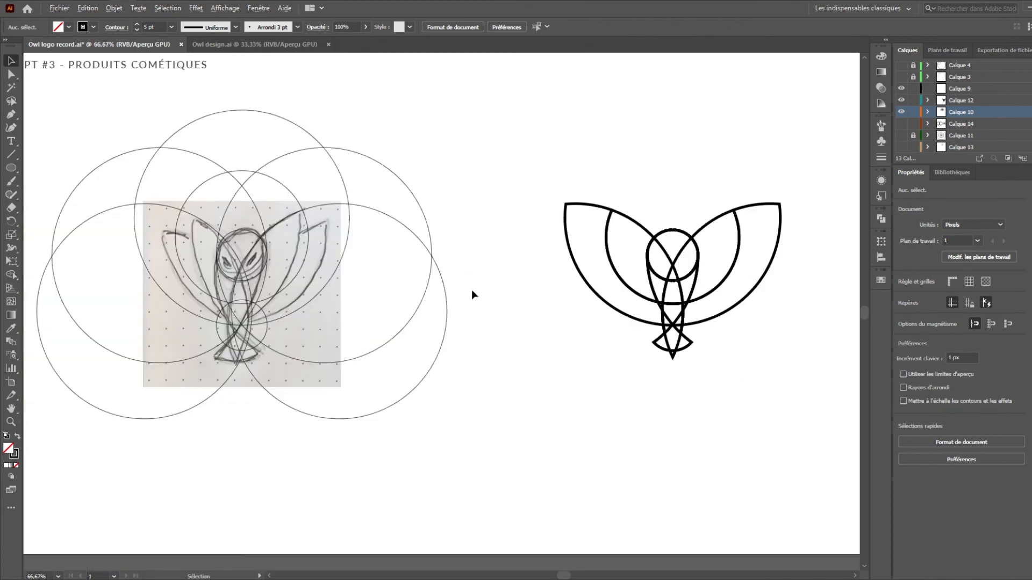
left_click(265, 334)
mouse_move(267, 332)
left_mouse_down()
mouse_move(597, 172)
mouse_move(633, 168)
left_mouse_up()
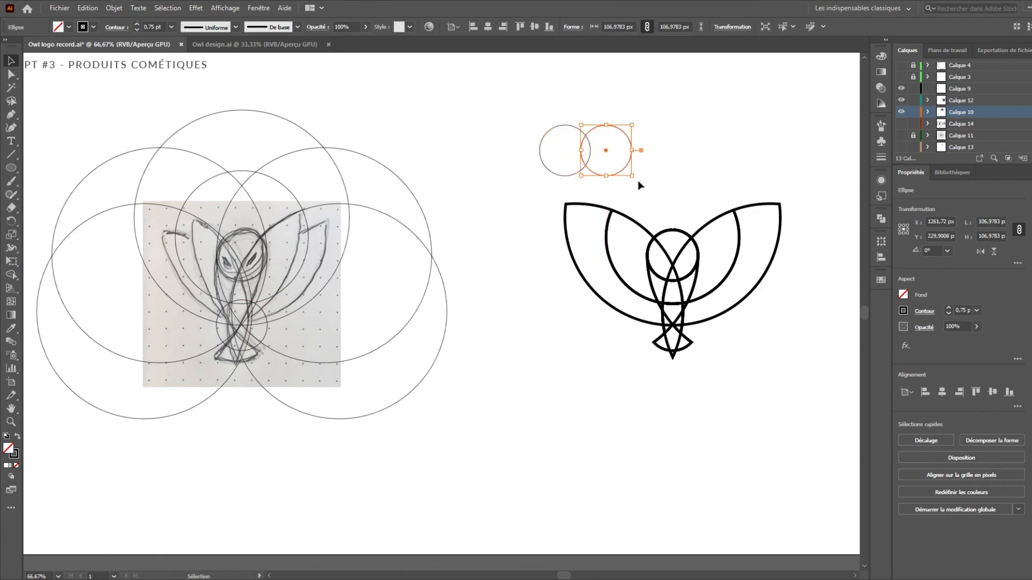
left_click_drag(553, 115, 643, 179)
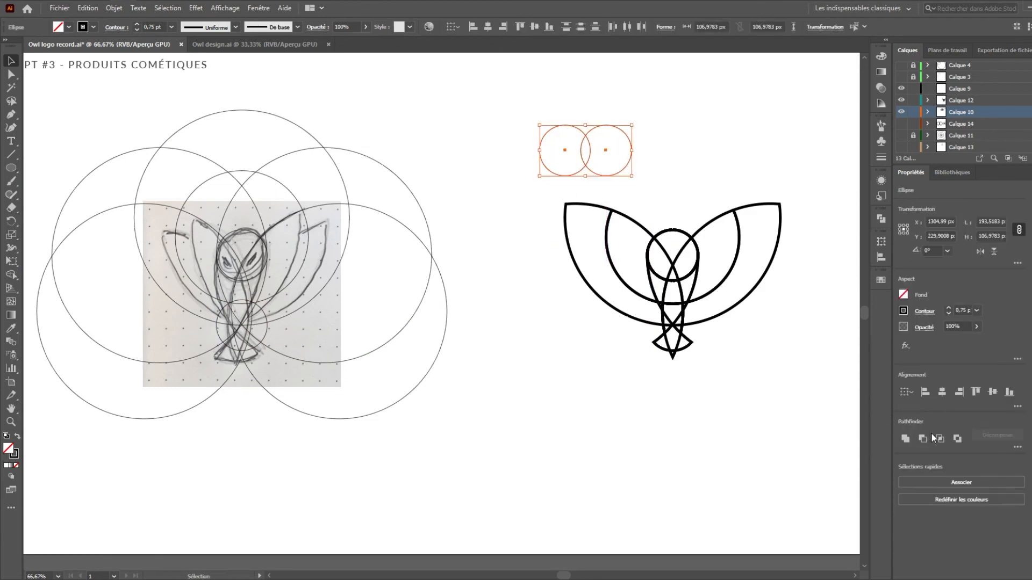
left_click(940, 437)
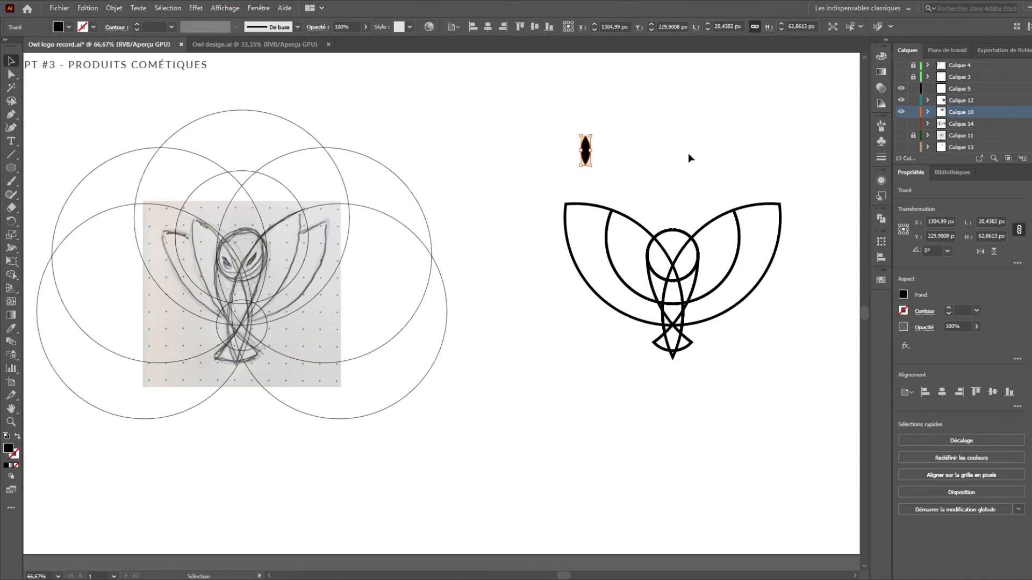
- Scale down the leaf shape, rotate it to 315° and place it as an eye in the right half of the owl's head
left_click_drag(594, 132, 744, 309)
left_click(654, 166)
scroll(592, 154, "up", 1)
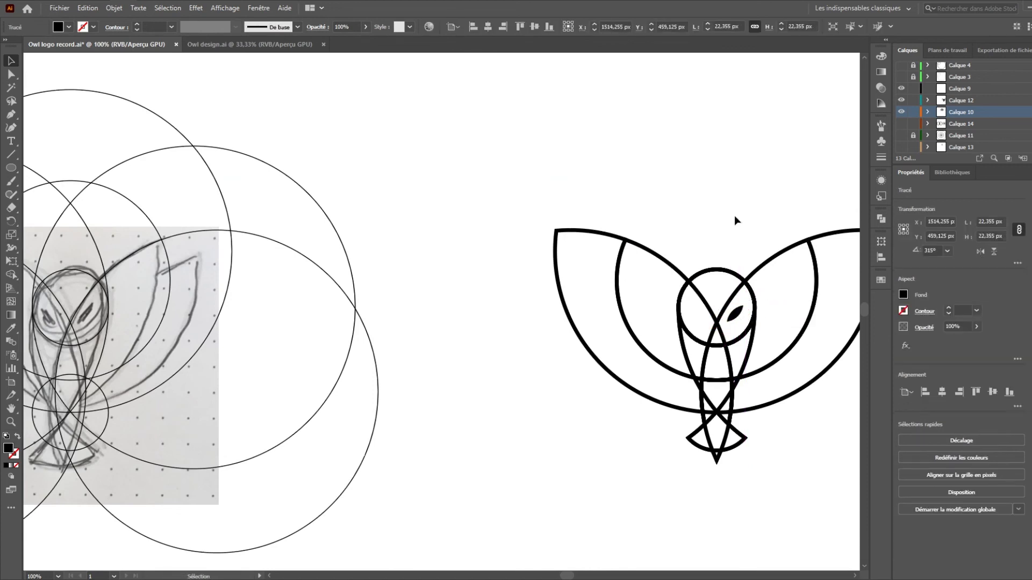
left_click(737, 219)
- Duplicate the eye, mirror the copy into the other half of the head and align the tops of both eyes
scroll(640, 184, "up", 2)
key("a")
left_click(630, 269)
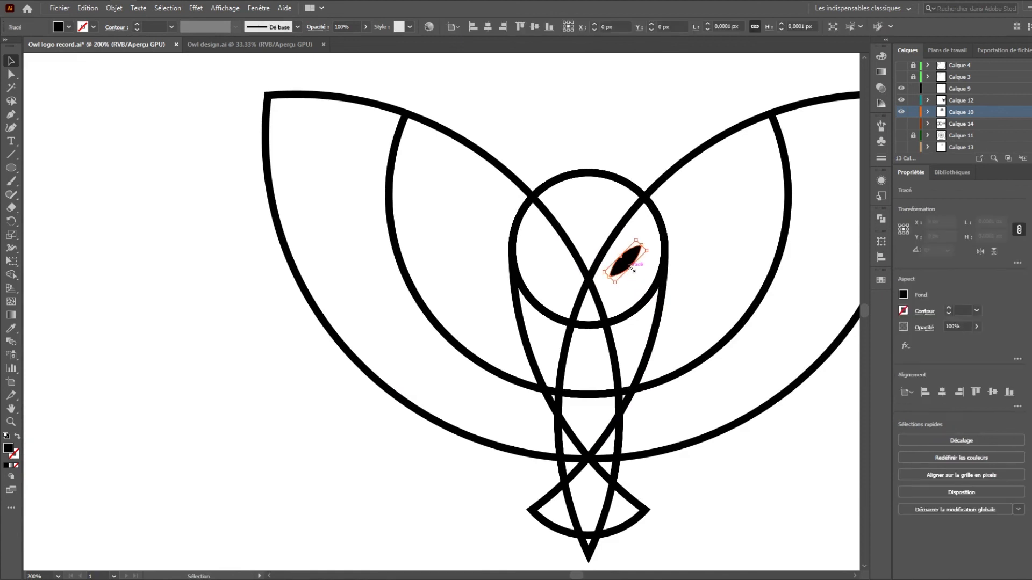
key("ctrl+c")
key("ctrl+v")
key("v")
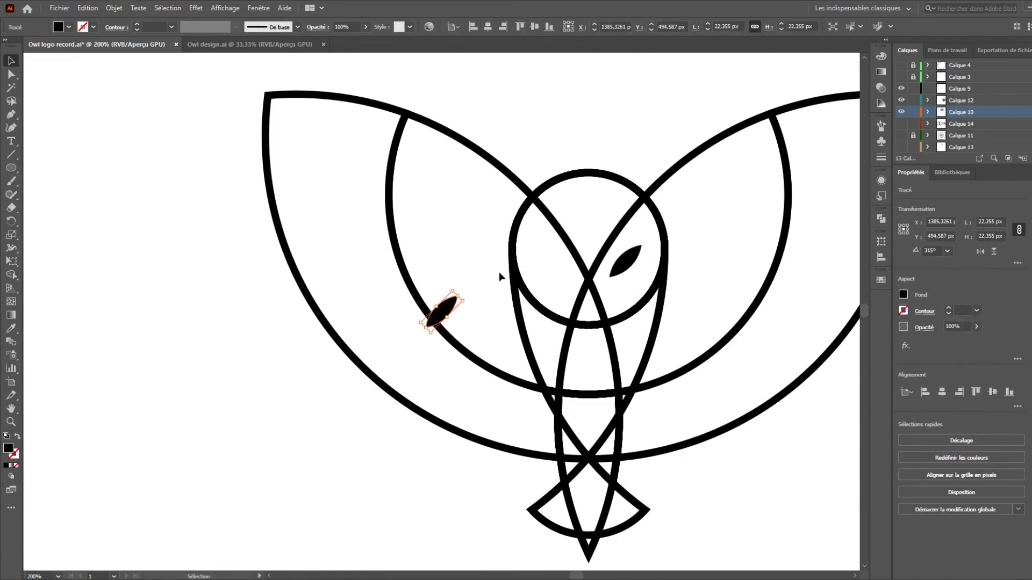
left_click_drag(468, 298, 428, 285)
left_click_drag(459, 316, 638, 270)
left_click(628, 289)
left_click(546, 267, "shift")
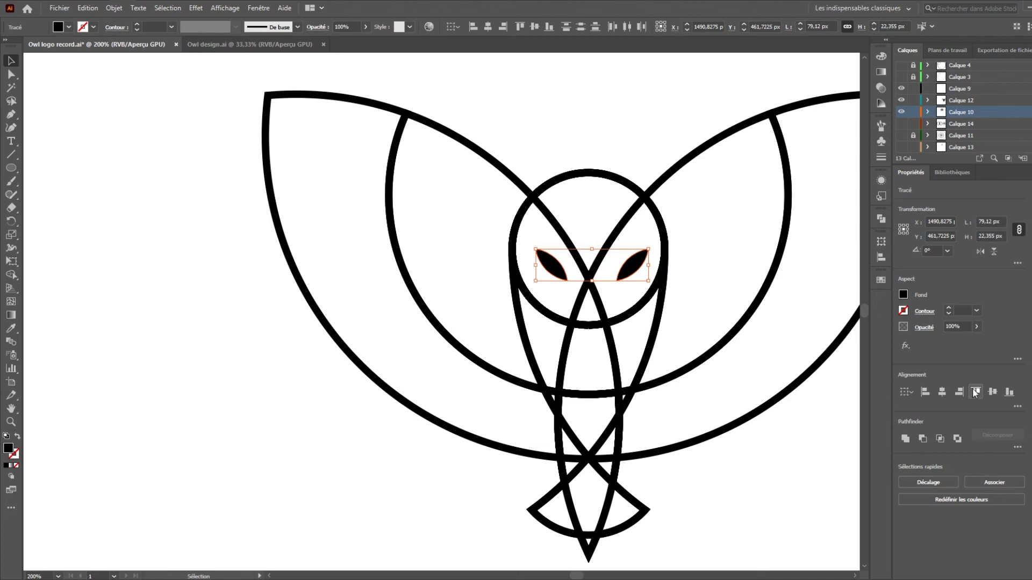
- Centre the pair of eyes horizontally in the head circle and nudge it slightly down
left_click_drag(639, 268, 636, 268)
key("Down")
key("Down")
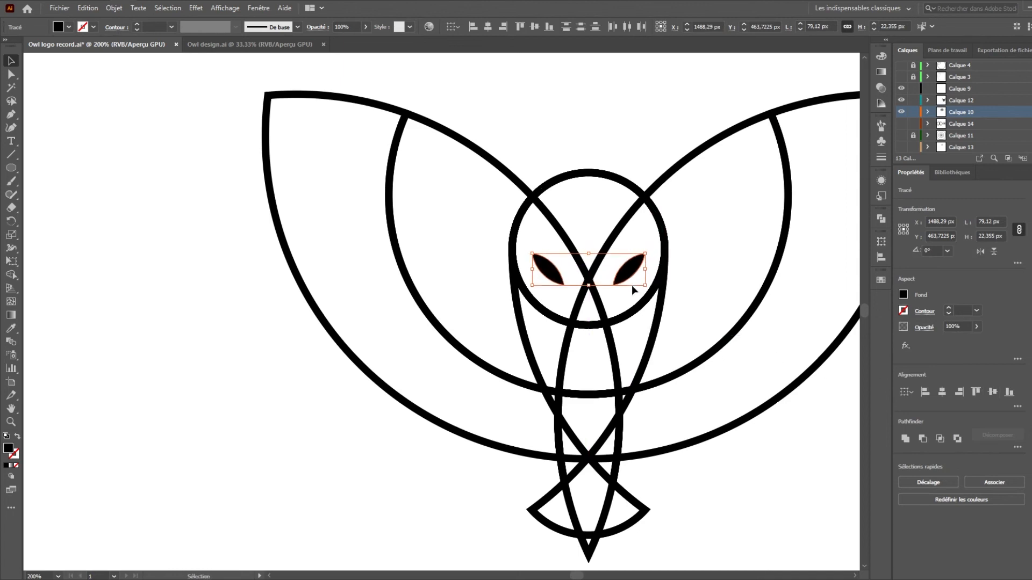
left_click(684, 90)
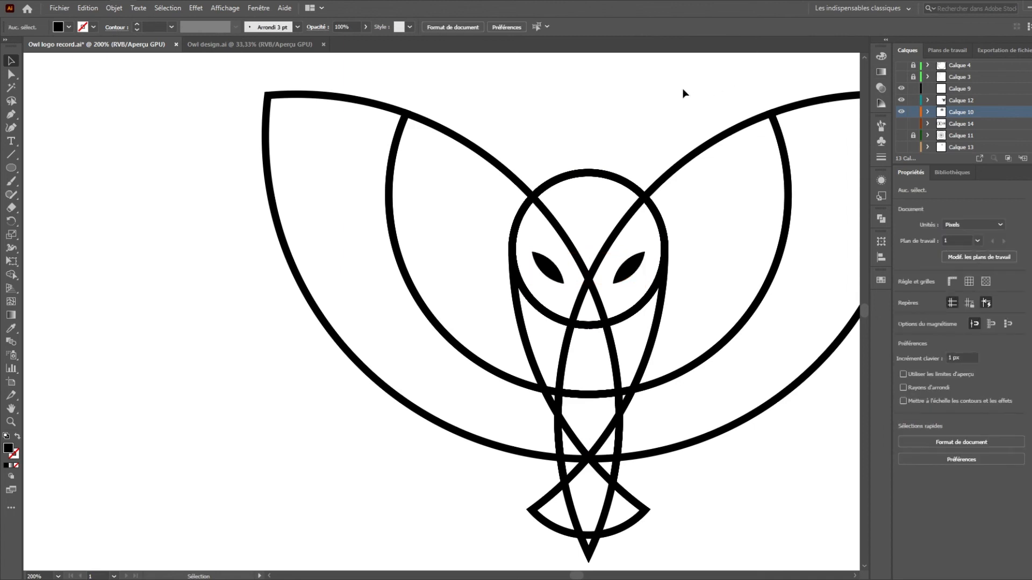
- Copy the complete owl with its eyes into a new layer and hide the sketch, circle and original owl layers
scroll(655, 139, "down", 4)
left_click_drag(719, 155, 634, 257)
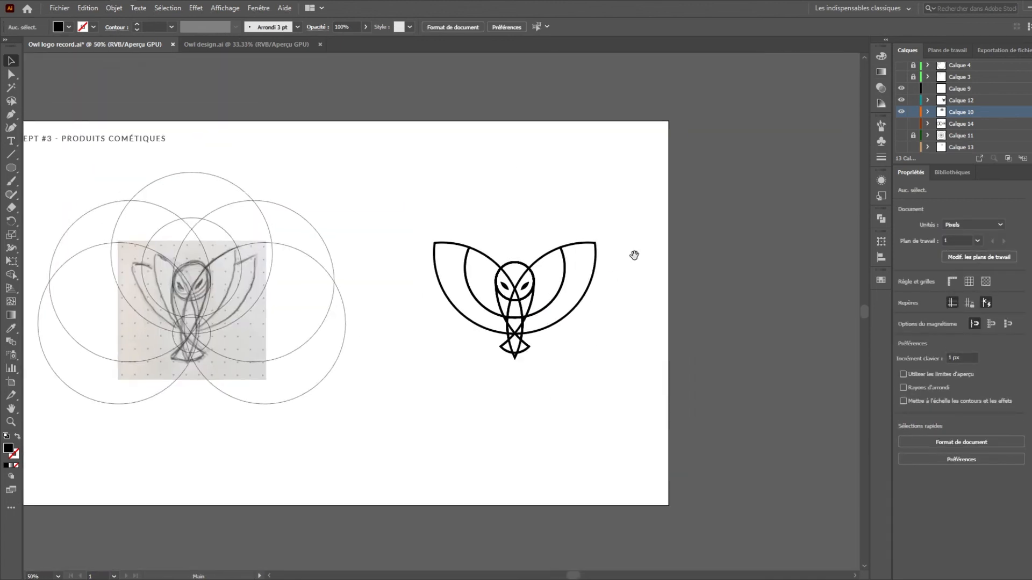
key("a")
left_click_drag(400, 213, 629, 425)
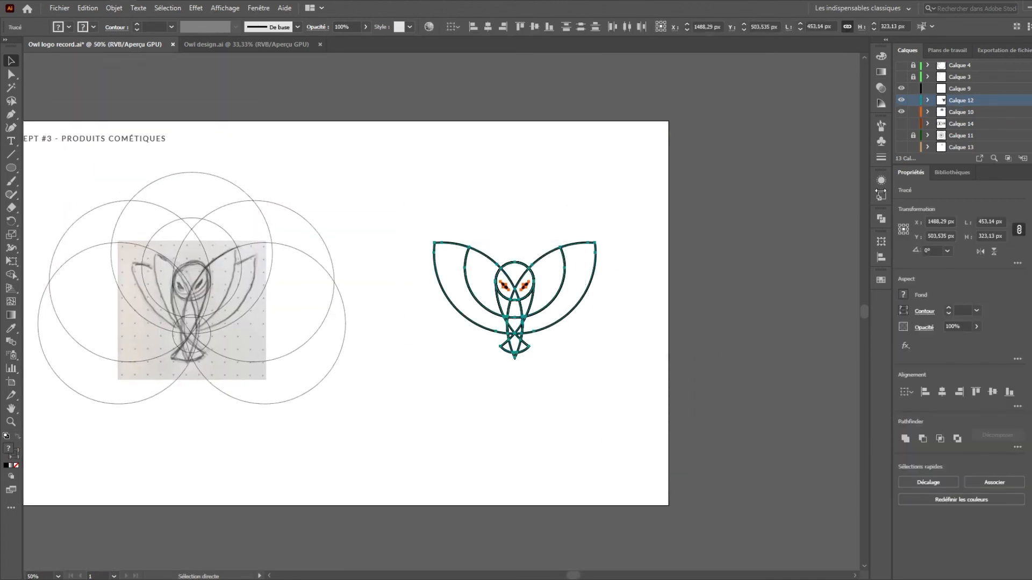
key("ctrl+l")
left_click(901, 124)
key("ctrl+c")
left_click(901, 112)
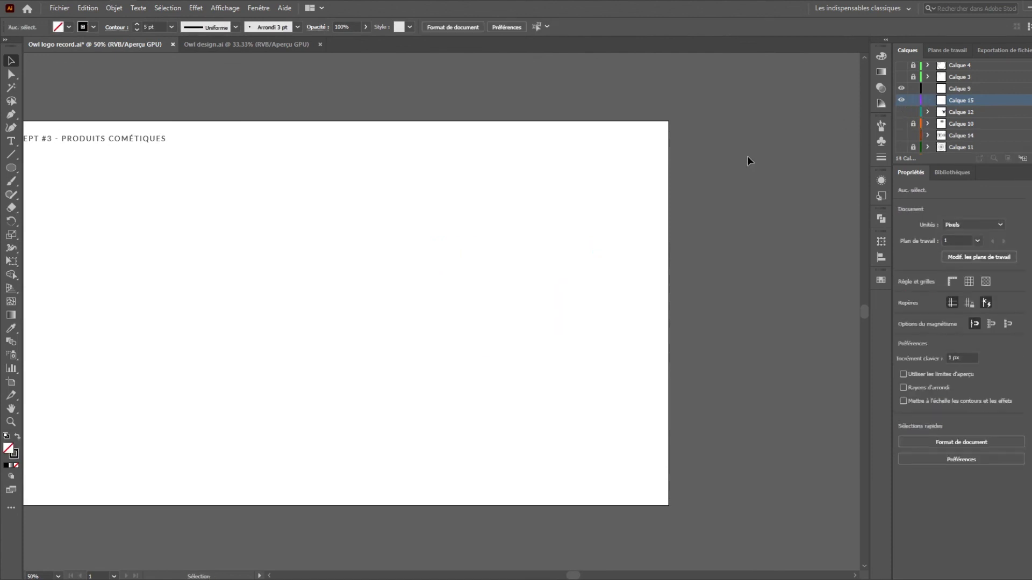
key("ctrl+v")
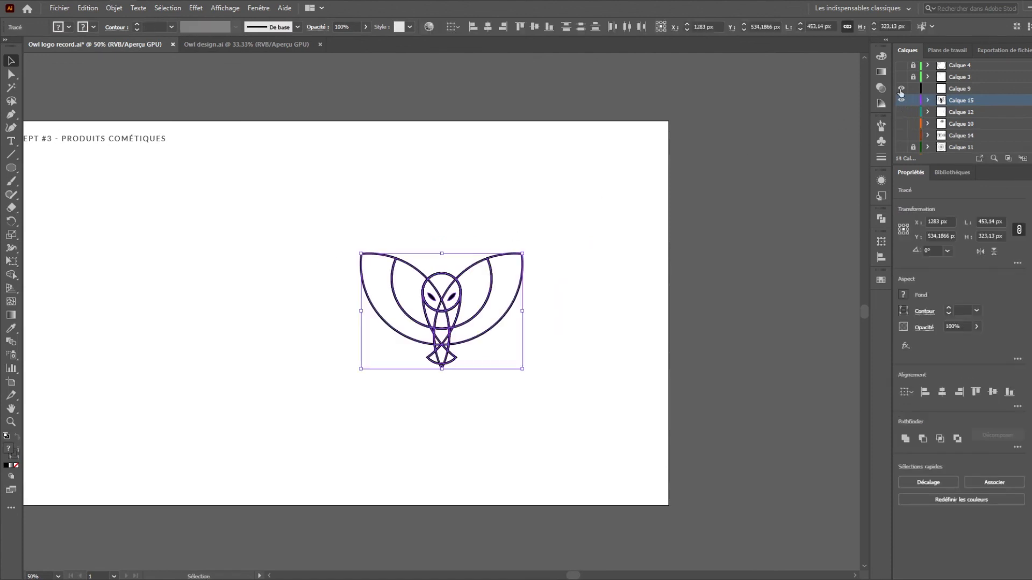
- Group the pasted owl and centre it horizontally and vertically on the artboard
key("ctrl+g")
left_click(941, 394)
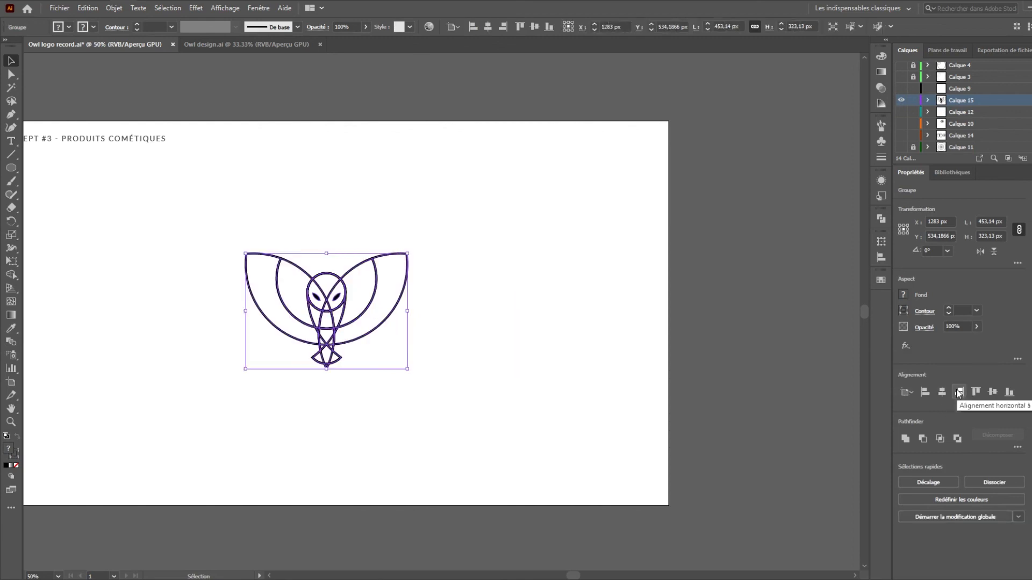
left_click(223, 366)
left_click_drag(223, 366, 378, 329)
key("ctrl+1")
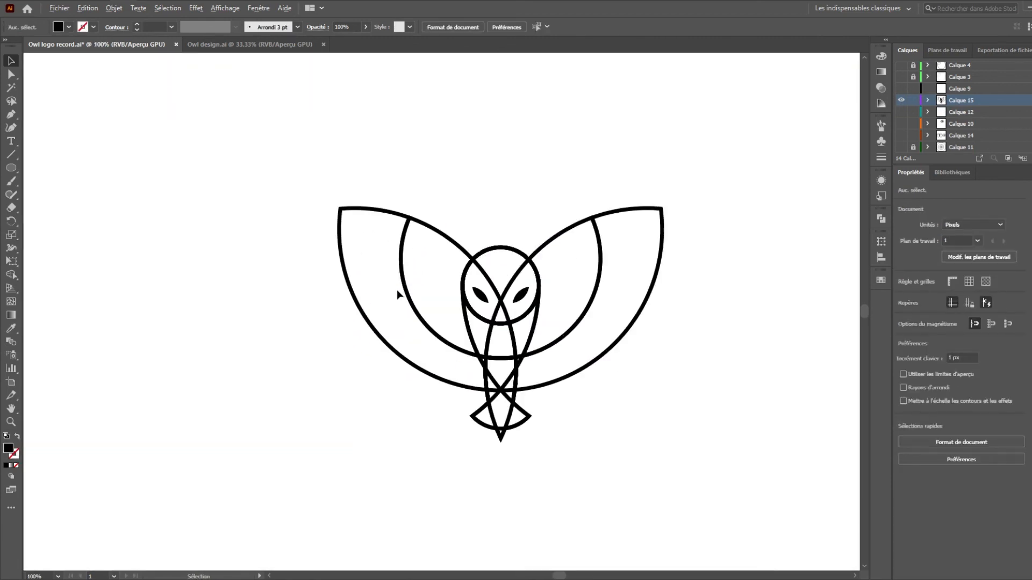
- Expand the owl group's fills and strokes and unite all its parts into one black shape
left_click_drag(364, 131, 741, 518)
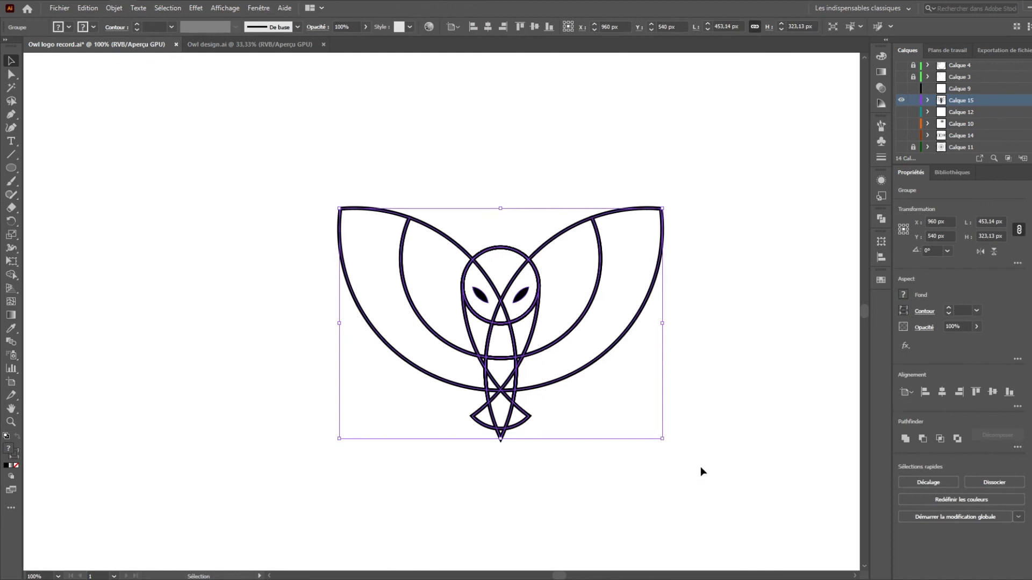
left_click(113, 8)
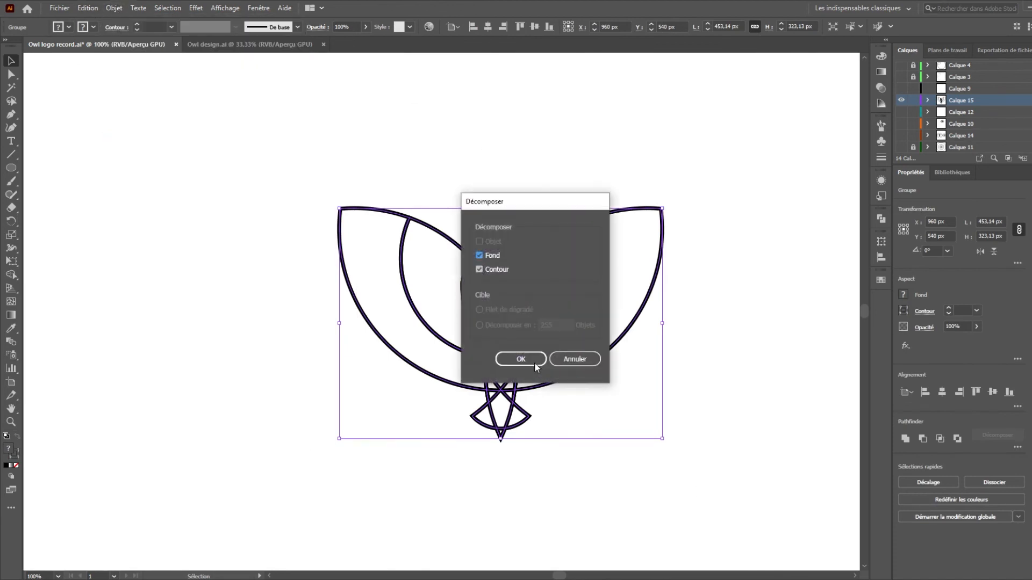
left_click(534, 359)
left_click(905, 439)
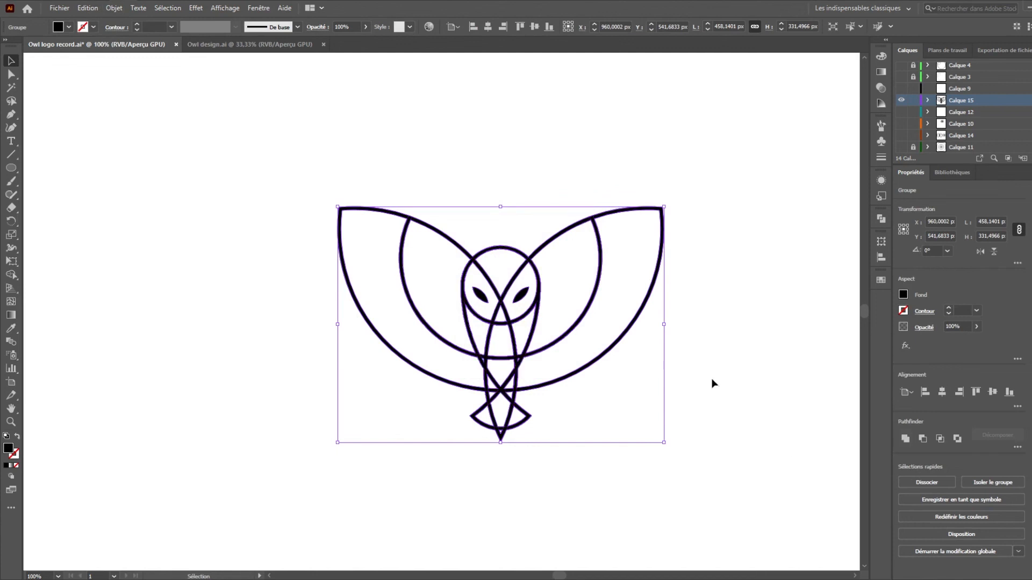
- Try a thicker look for the united owl by adding a black outline and raising its stroke weight to 5 pt
left_click(706, 353)
scroll(672, 338, "down", 1)
left_click_drag(442, 193, 706, 468)
left_click_drag(735, 387, 650, 378)
scroll(648, 372, "down", 1)
left_click(668, 387)
left_click_drag(417, 229, 644, 426)
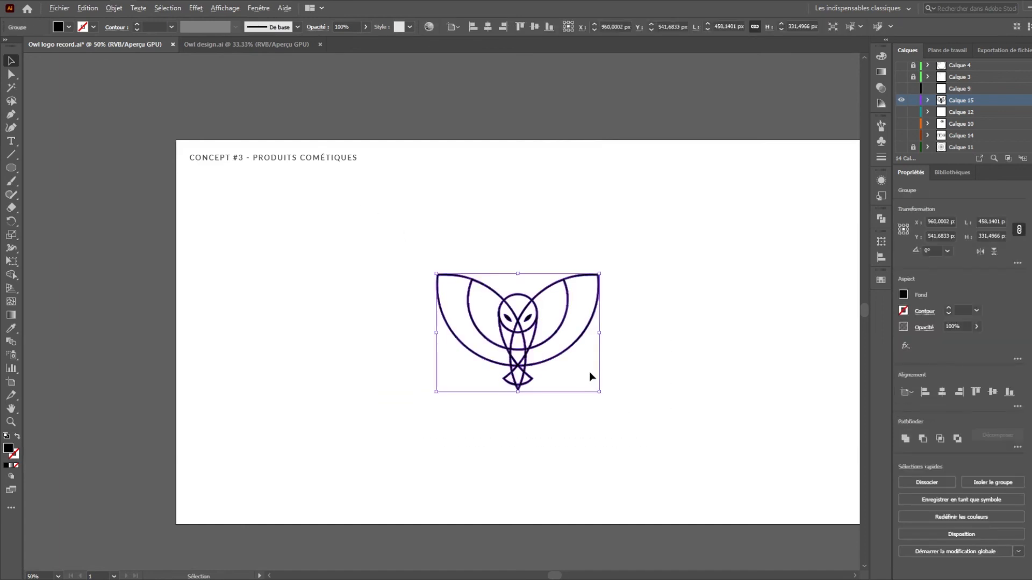
scroll(588, 370, "up", 1)
left_click(136, 24)
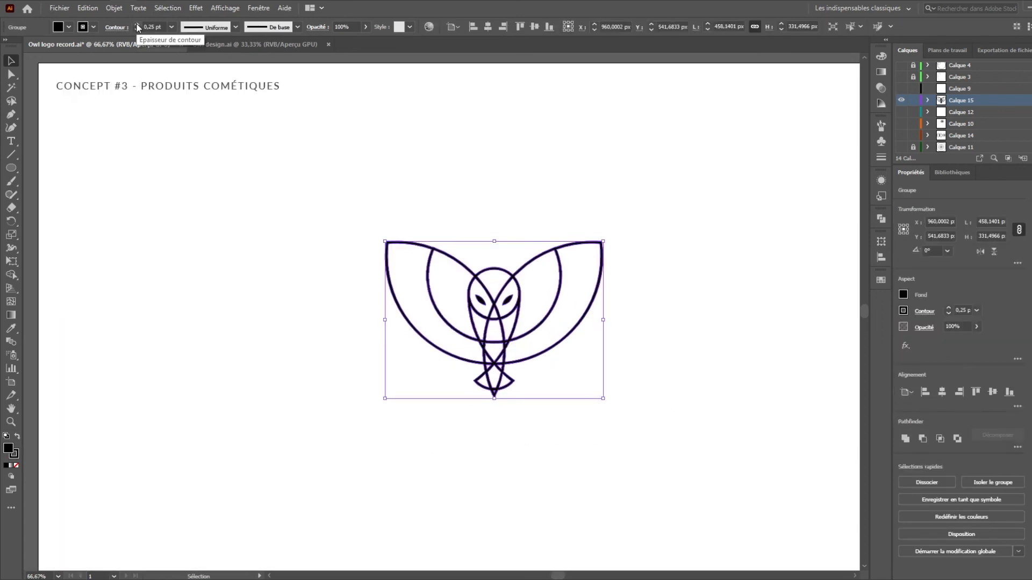
left_click(137, 24)
left_click(136, 24)
left_click(137, 24)
left_click(489, 153)
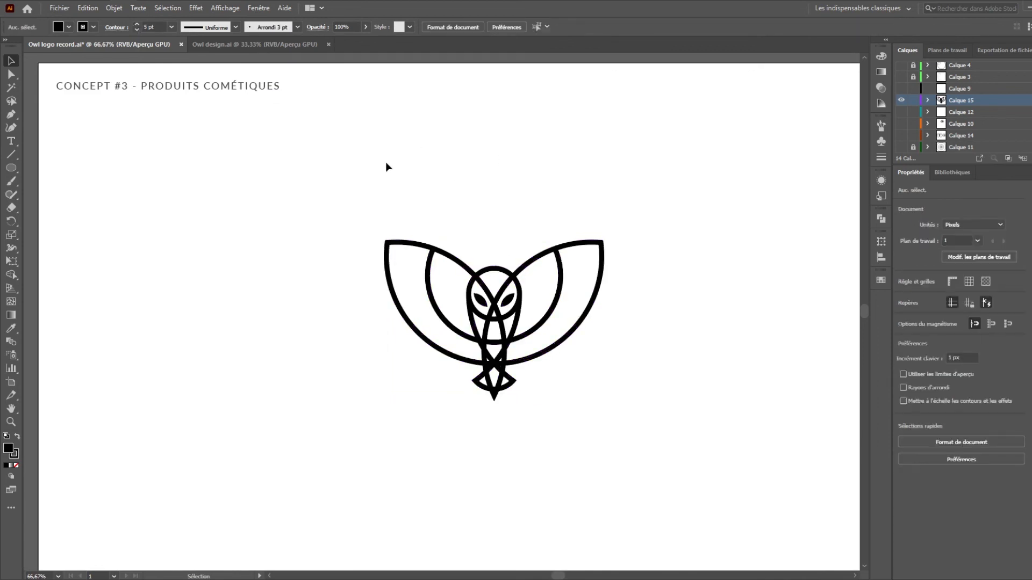
- Lower the owl's stroke weight gradually until the added outline is removed
left_click_drag(349, 150, 661, 508)
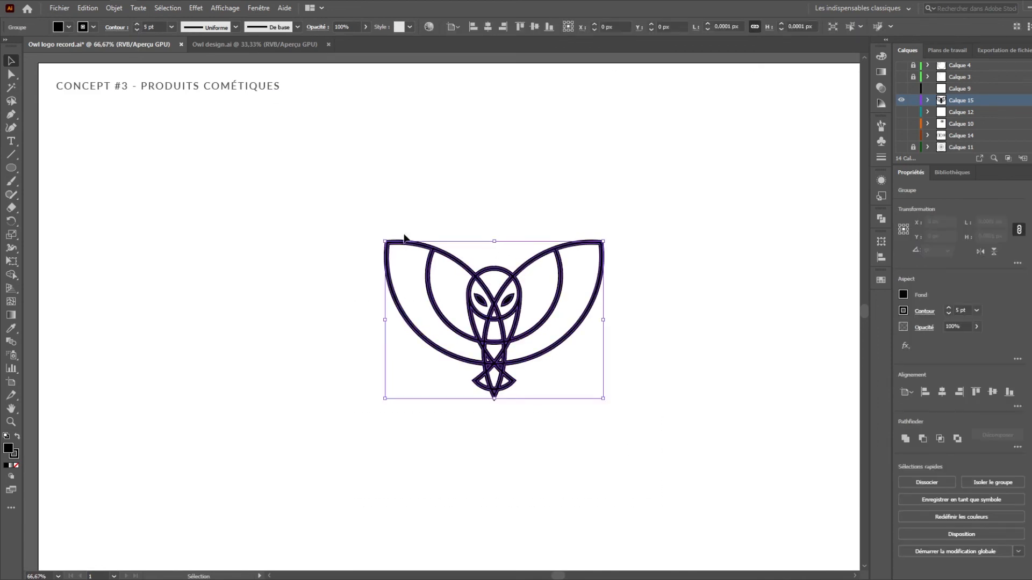
left_click(137, 31)
left_click(137, 30)
left_click(136, 31)
left_click(136, 30)
left_click(136, 30)
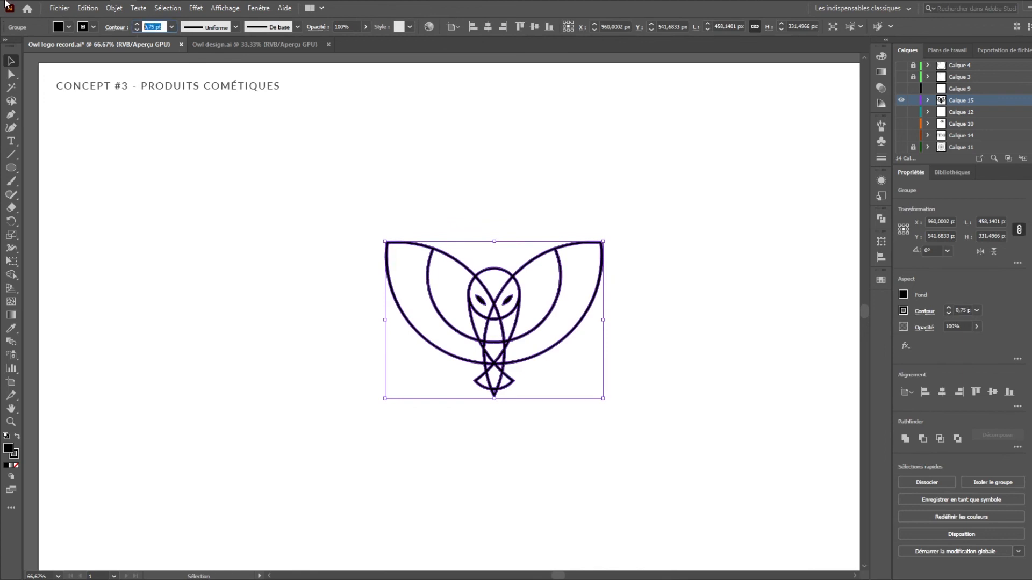
left_click(668, 242)
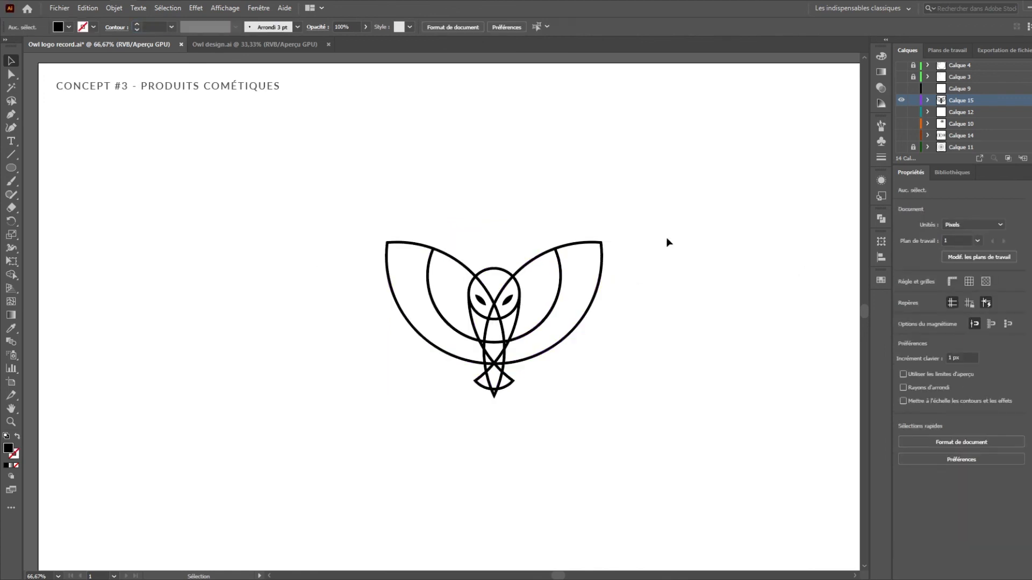
- Apply a 0.5 pt black stroke to the whole owl and leave it deselected with the full artboard in view
scroll(602, 346, "down", 1)
left_click_drag(676, 384, 357, 253)
left_click(156, 26)
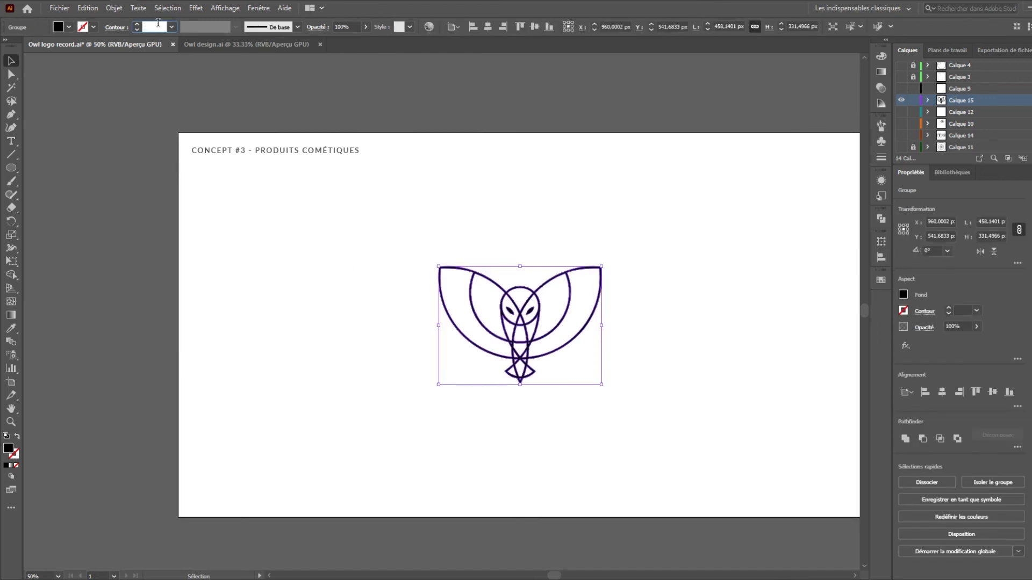
type("05")
key("Return")
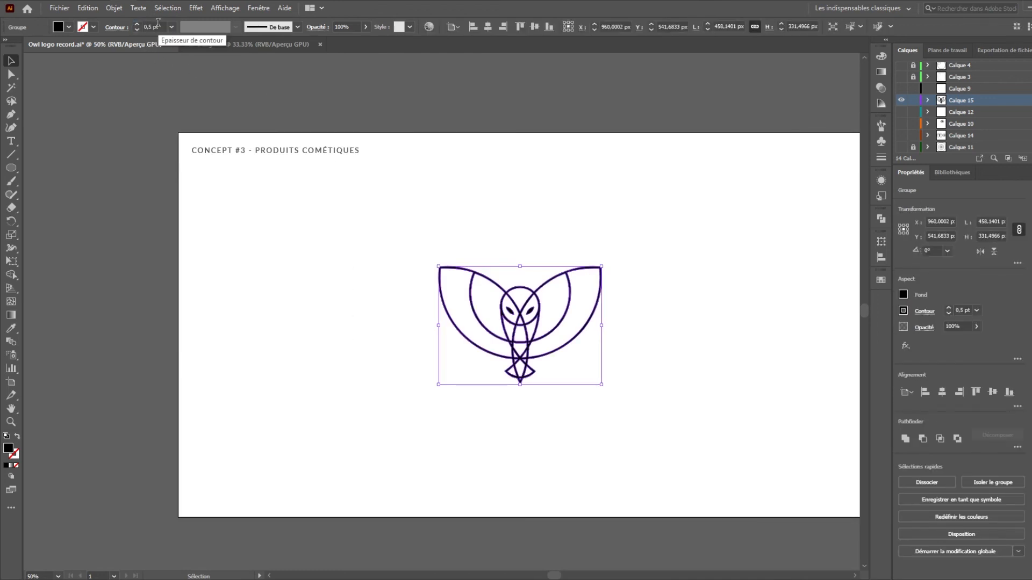
left_click(641, 340)
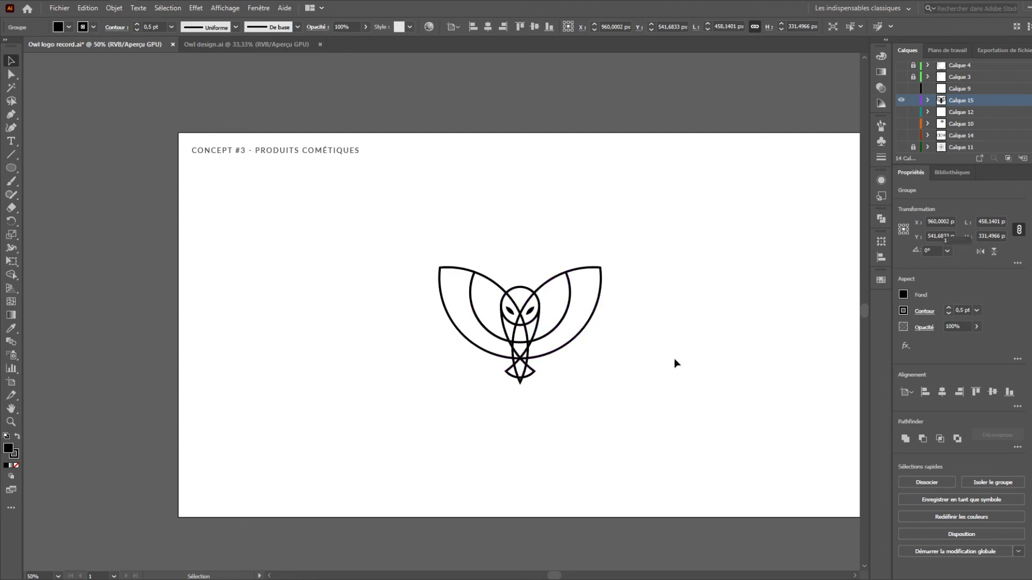
left_click_drag(684, 396, 623, 376)
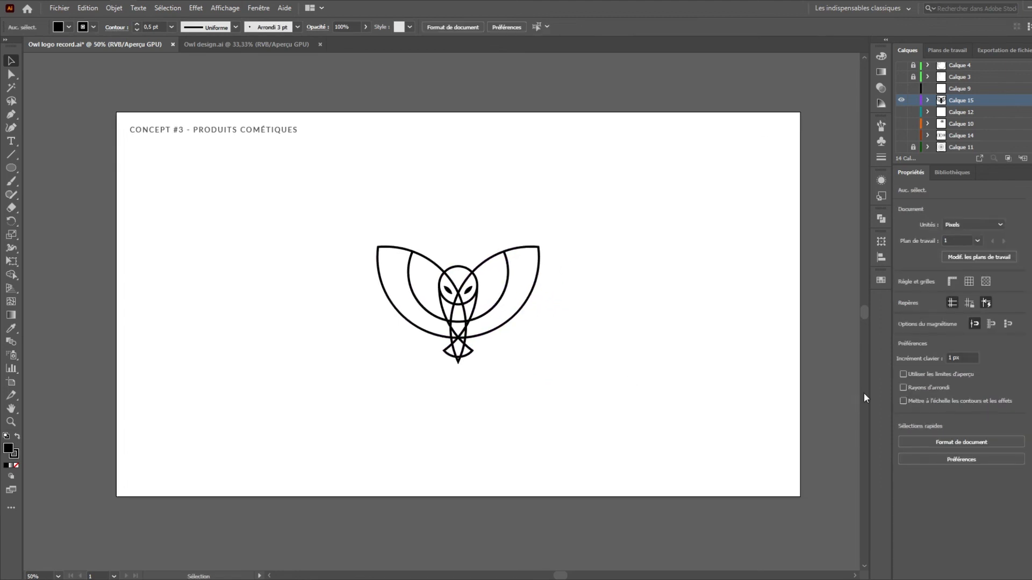